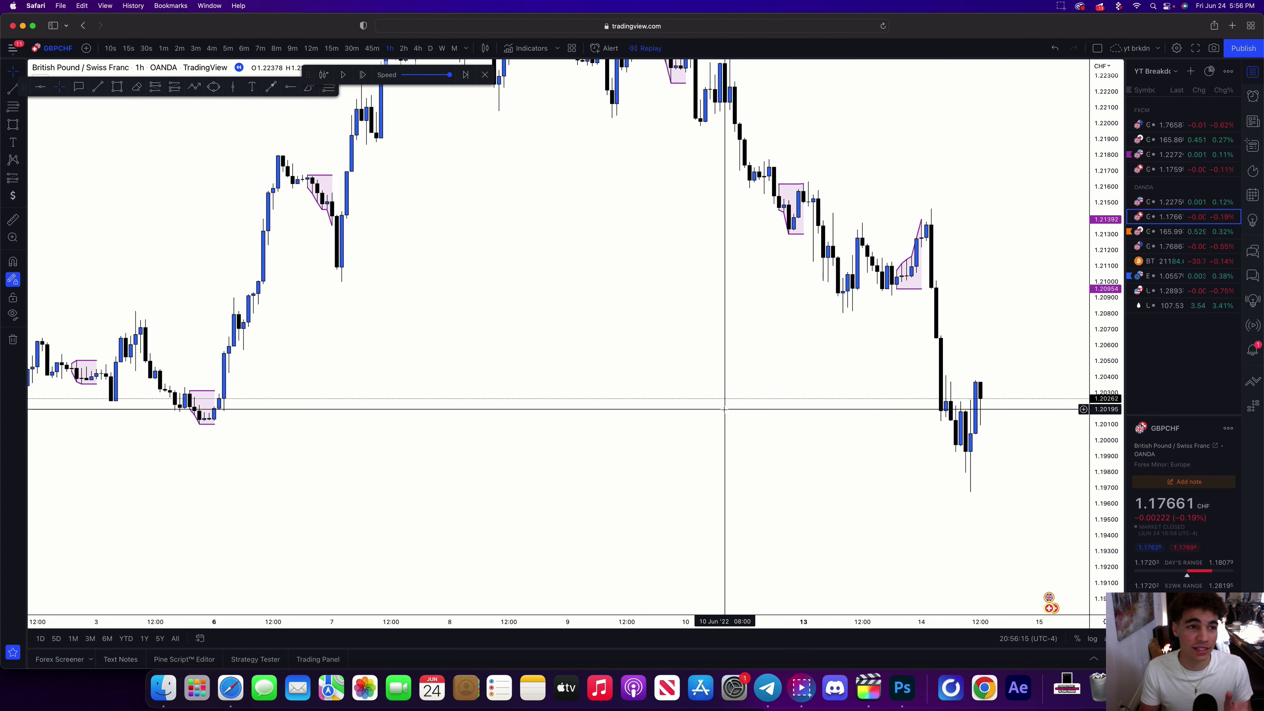
Mark a supply zone rectangle at the 14 June swing high, about 1.21257 to 1.21462, and restart the replay from the second bearish candle below it
scroll(725, 409, "right", 5)
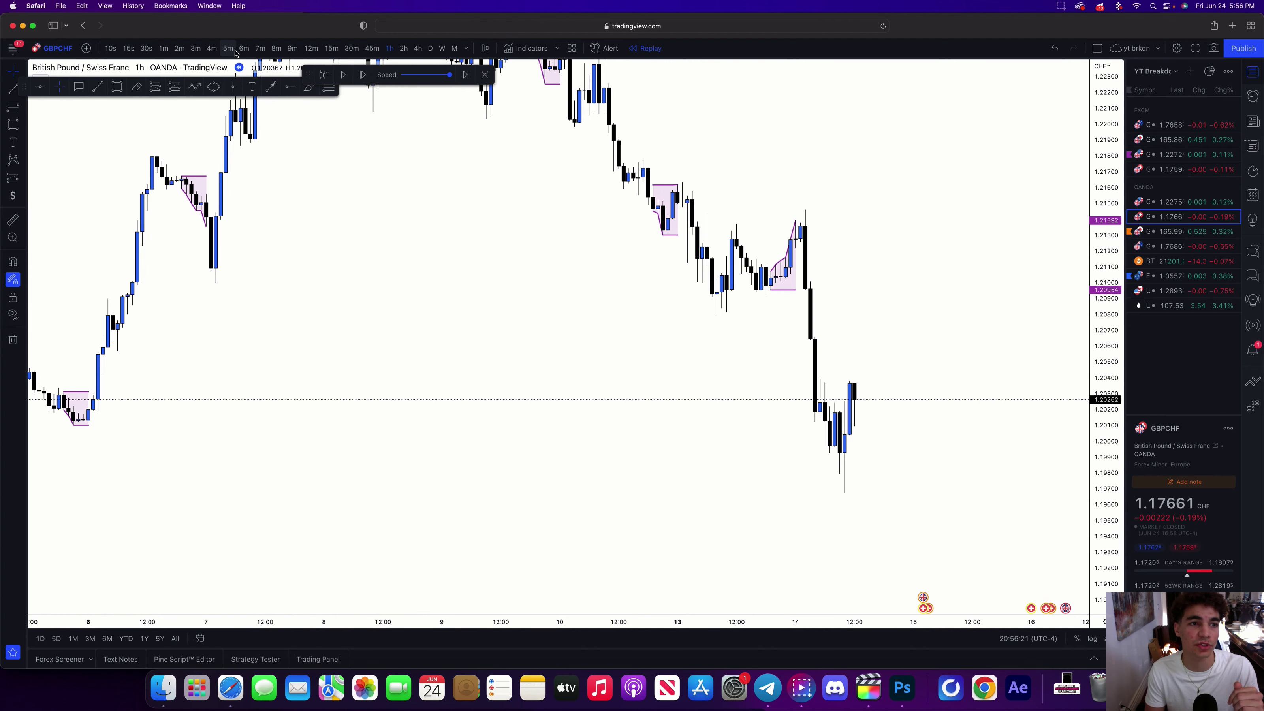
scroll(638, 381, "left", 4)
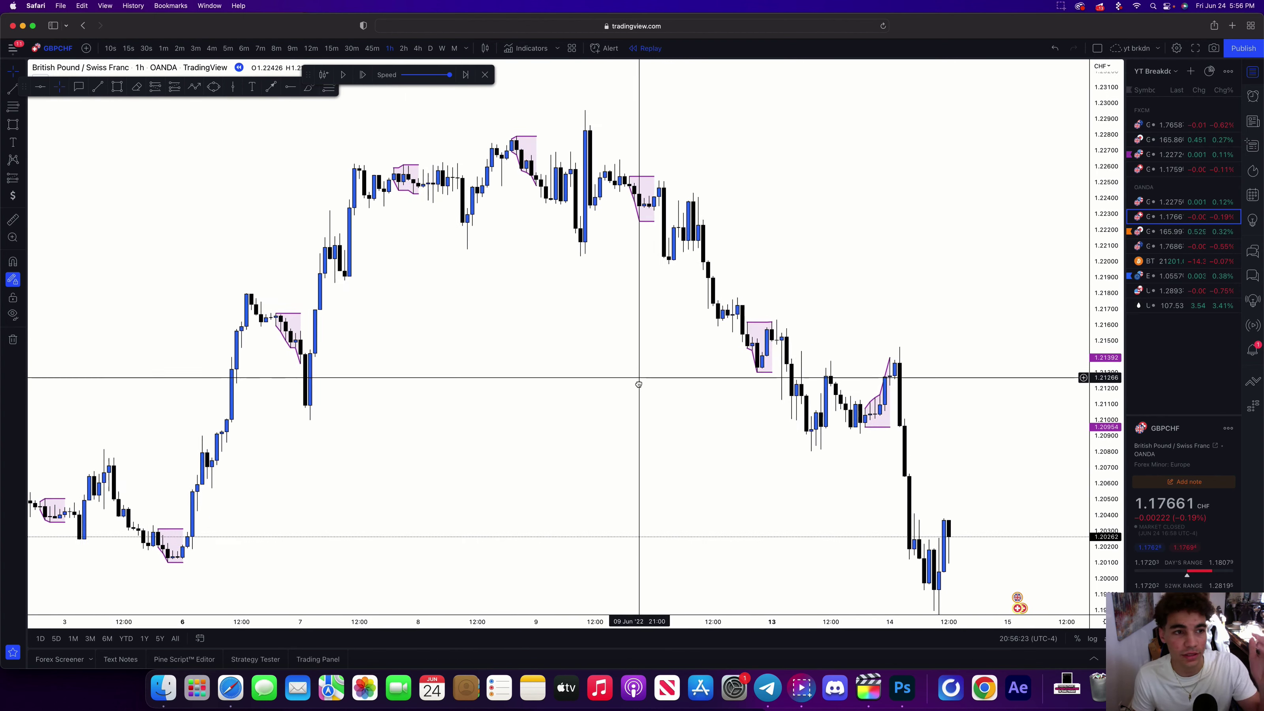
scroll(625, 203, "right", 5)
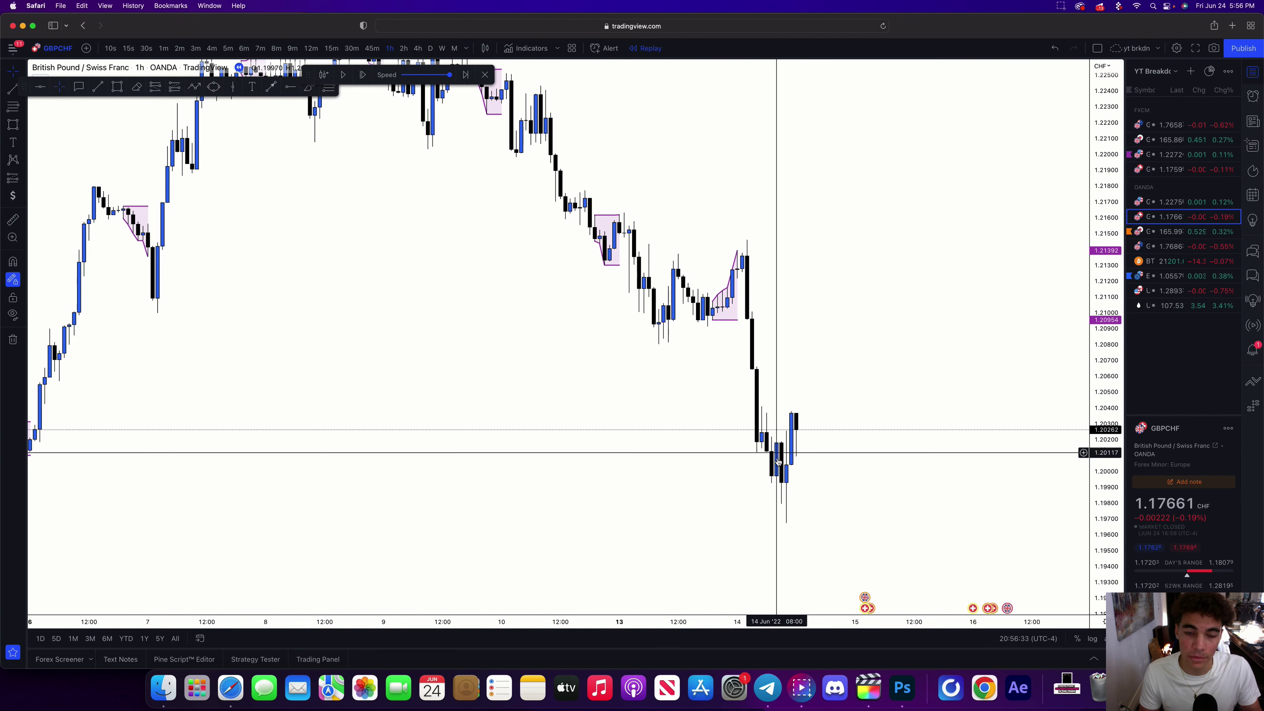
left_click(116, 88)
left_click_drag(737, 272, 958, 239)
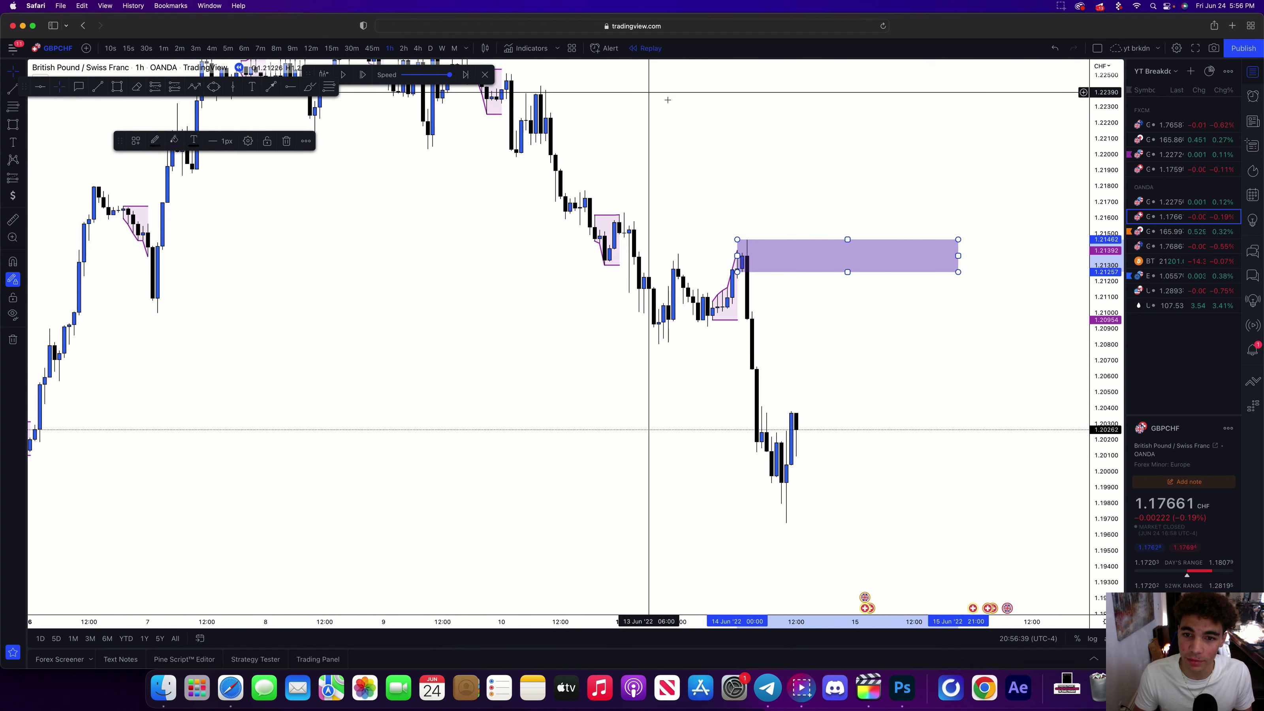
left_click(753, 202)
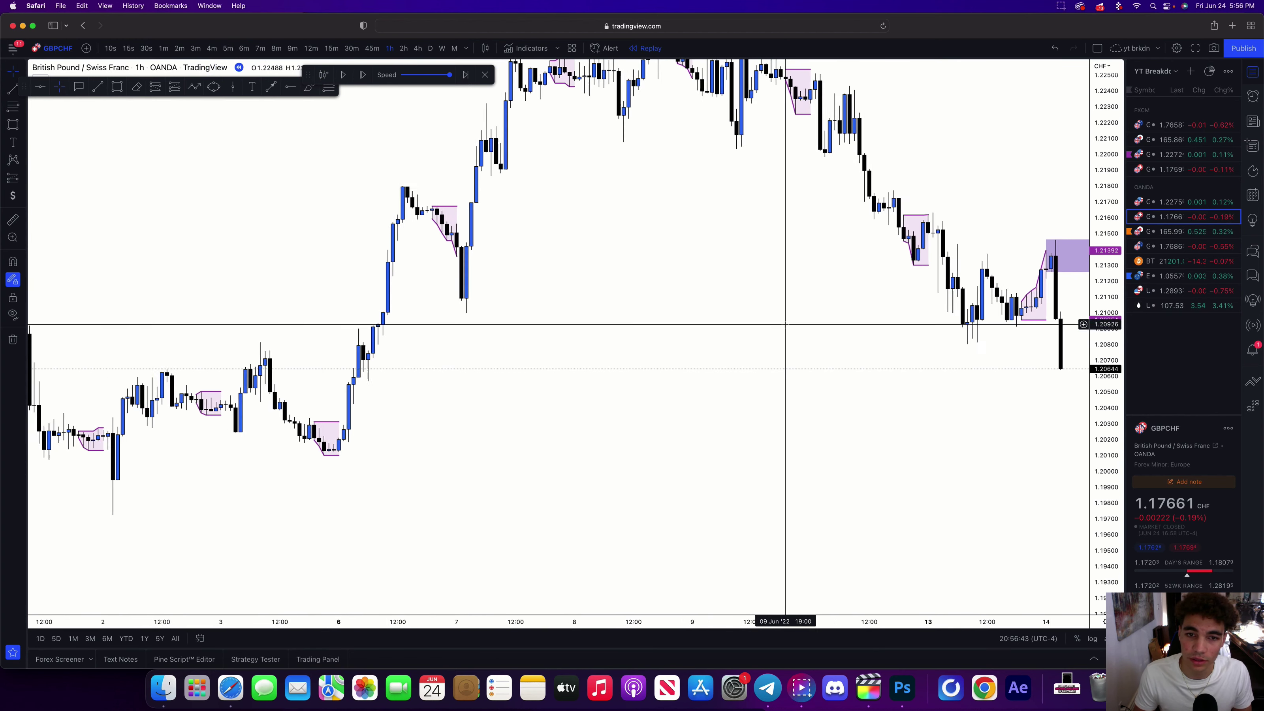
Check the drop on the 12- and 15-minute charts, and on the 5-minute chart narrow the supply zone to the final high near 02:00
scroll(785, 325, "up", 5)
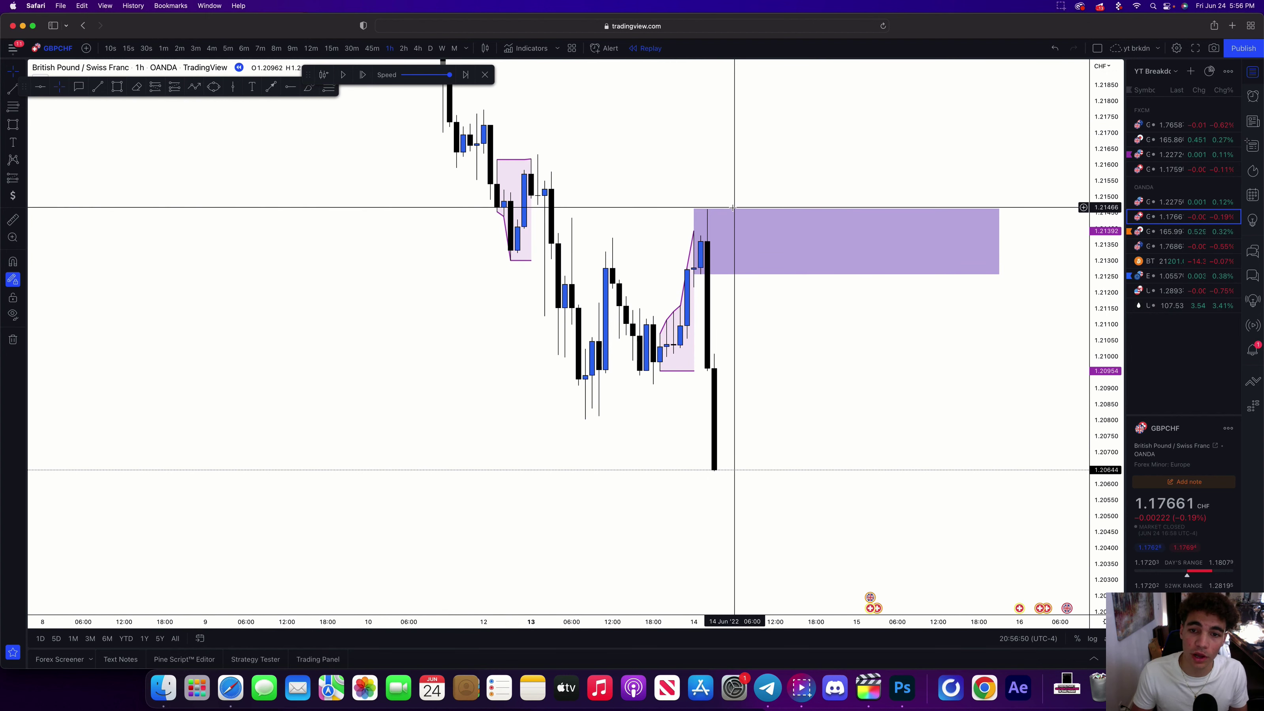
left_click(310, 48)
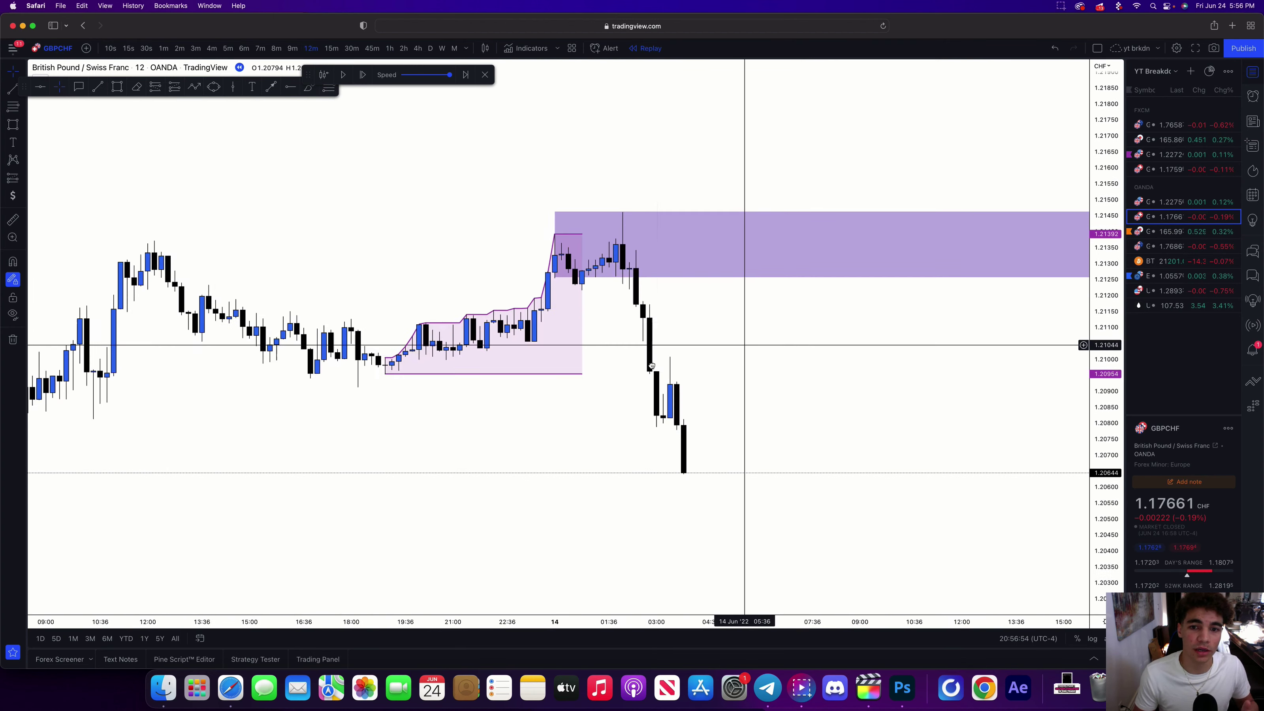
left_click(331, 50)
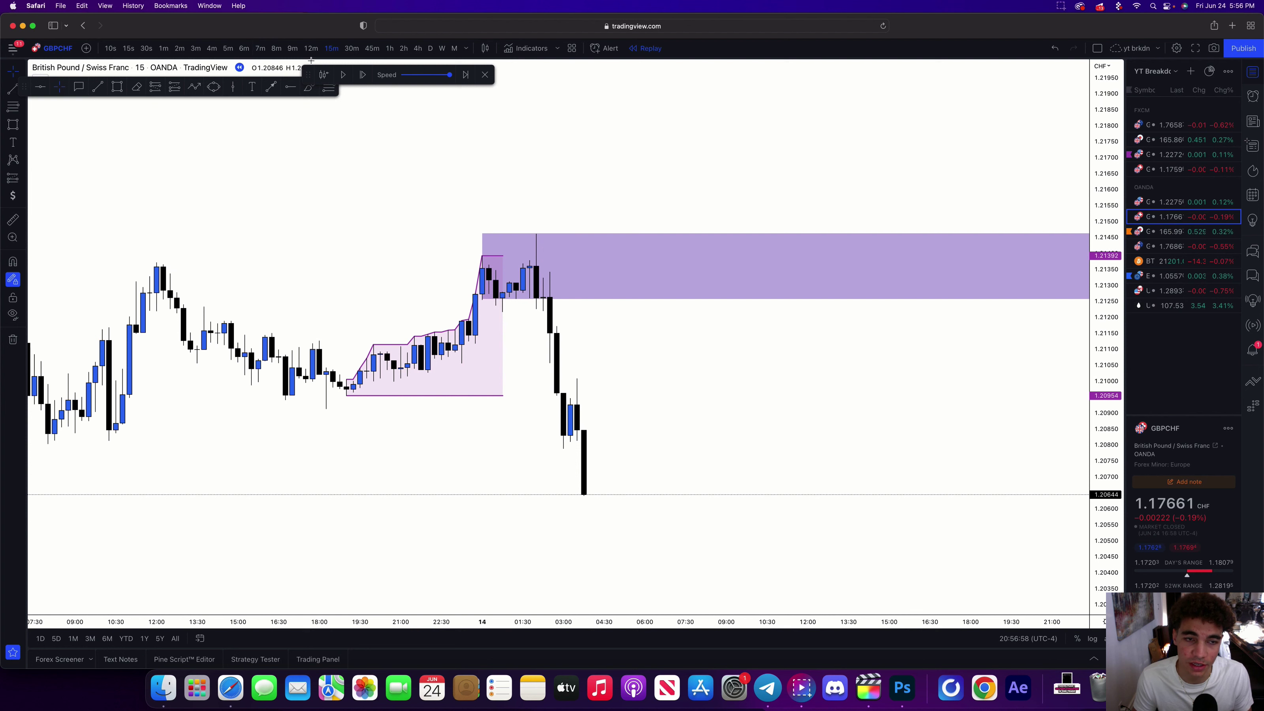
left_click(230, 50)
scroll(766, 329, "left", 5)
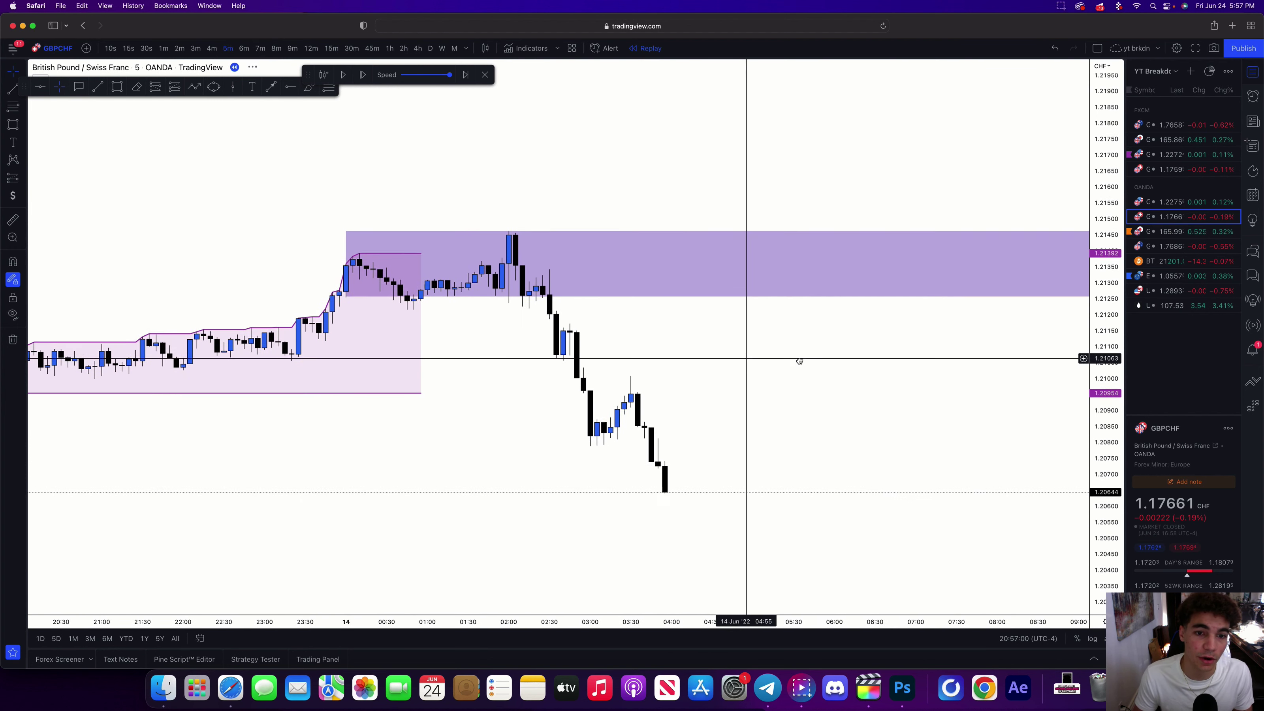
left_click_drag(396, 298, 508, 266)
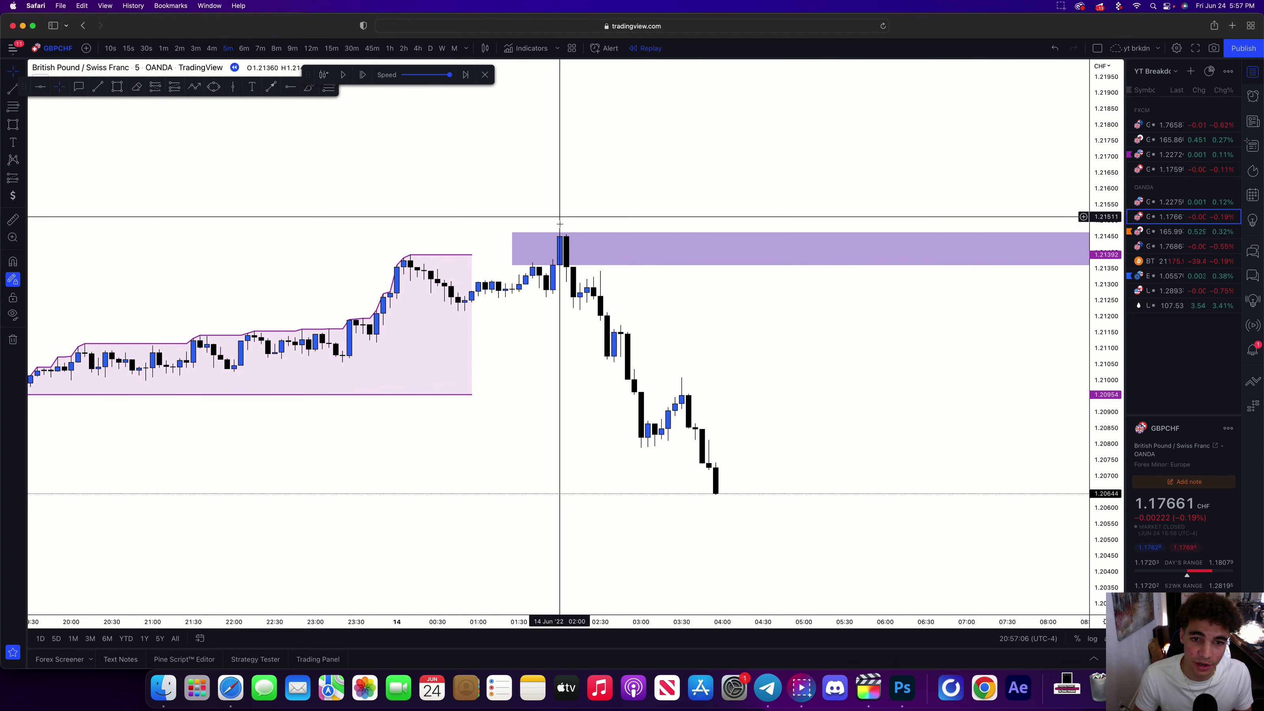
Place a short position on the supply zone with entry at about 1.21361 and stop at about 1.21463
left_click_drag(777, 174, 677, 185)
scroll(772, 193, "down", 3)
left_click(155, 87)
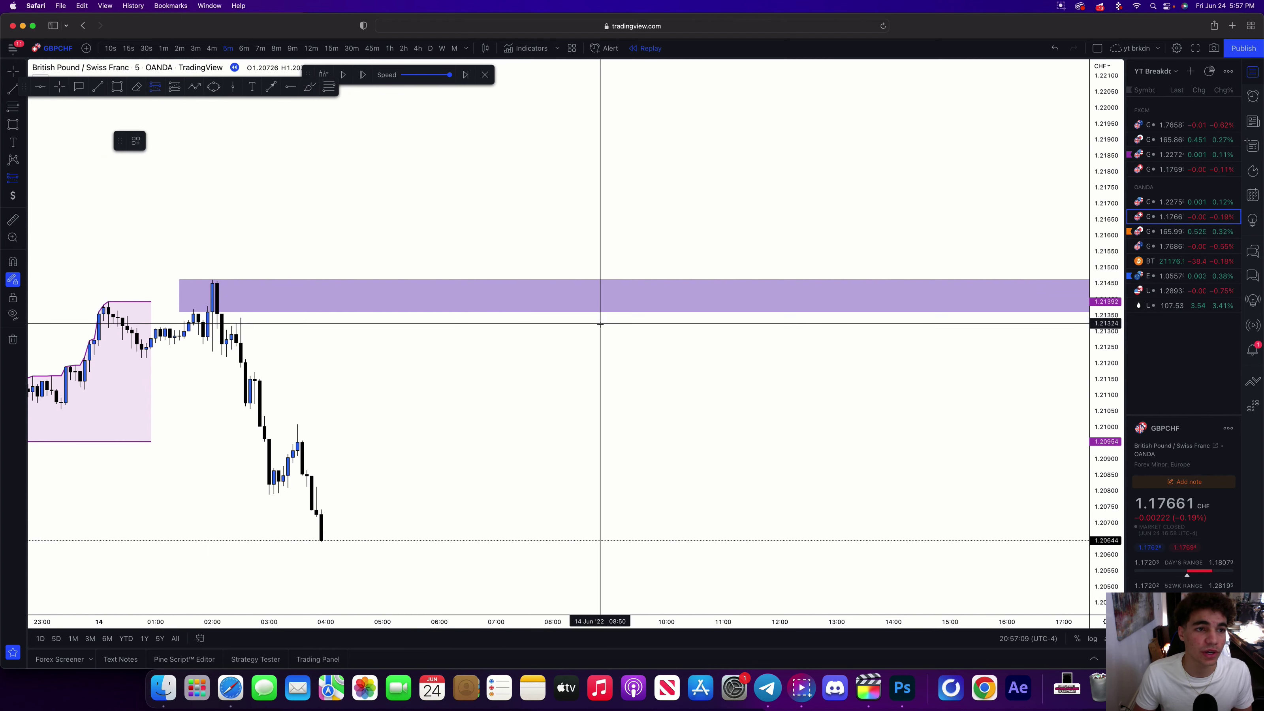
left_click(530, 312)
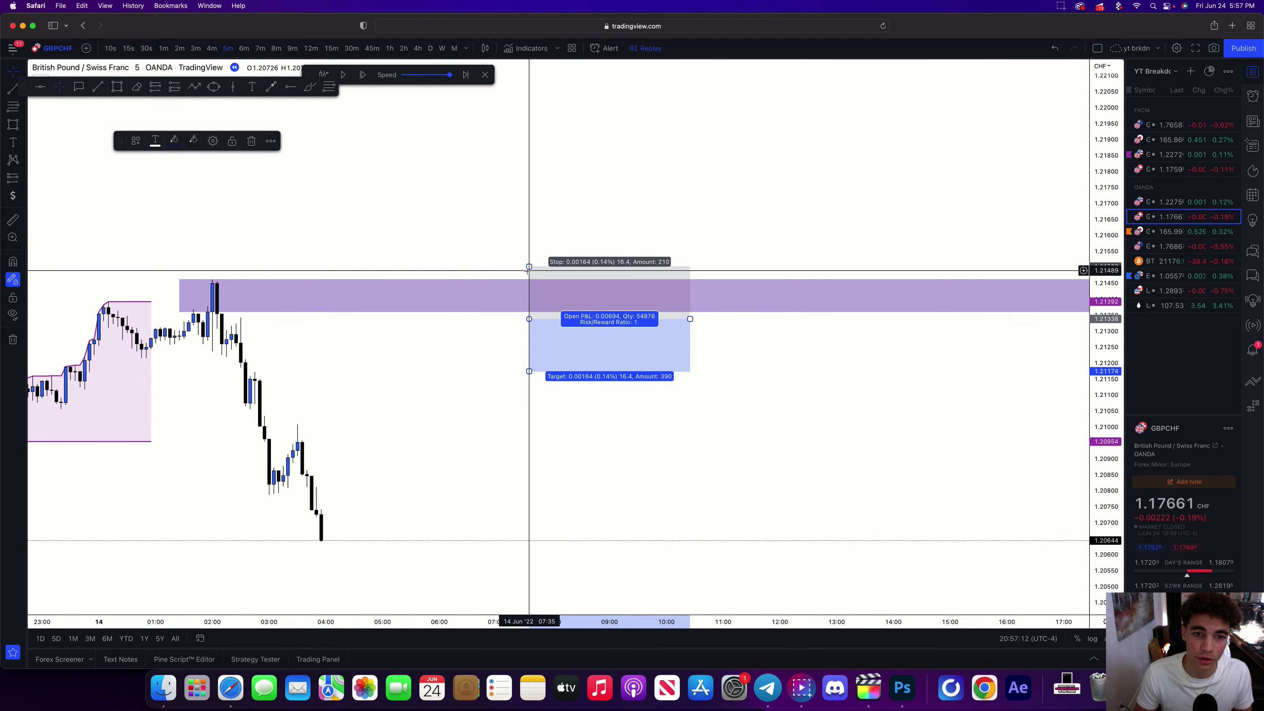
mouse_move(529, 270)
left_mouse_down()
mouse_move(527, 259)
mouse_move(527, 279)
left_mouse_up()
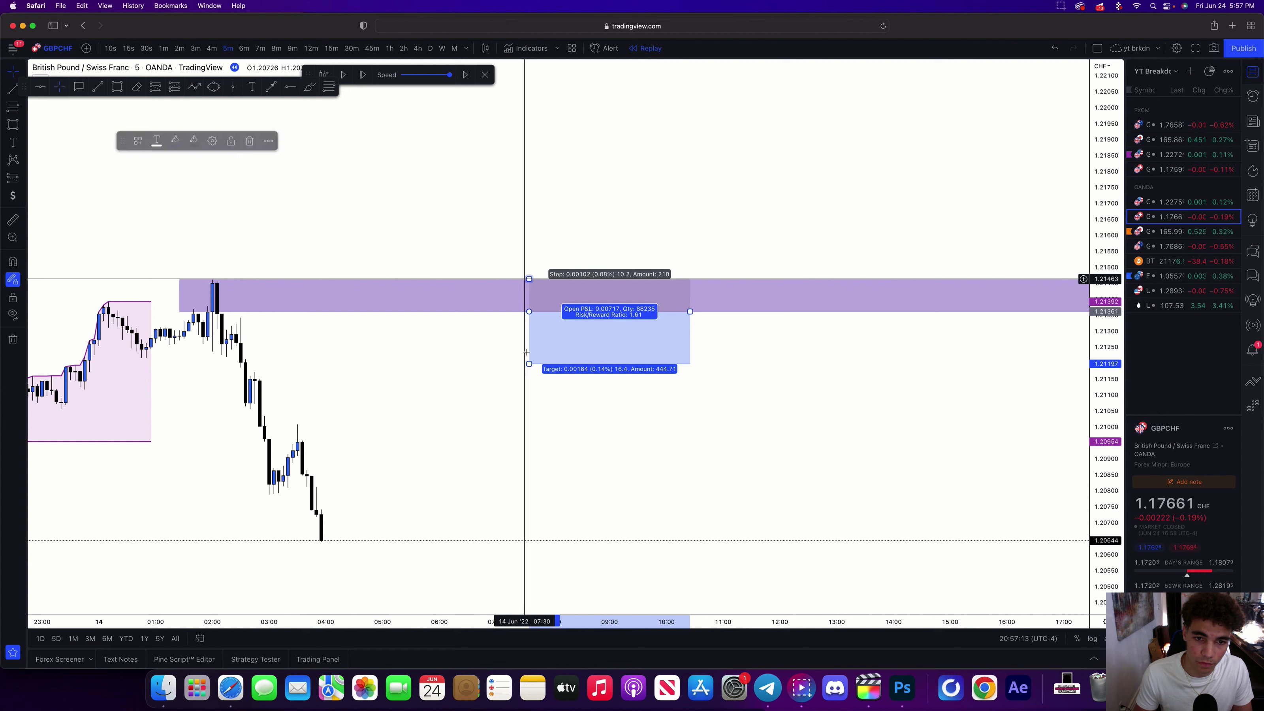
Return to the 1-hour chart and advance the replay bar by bar through the morning of 14 June
left_click(389, 50)
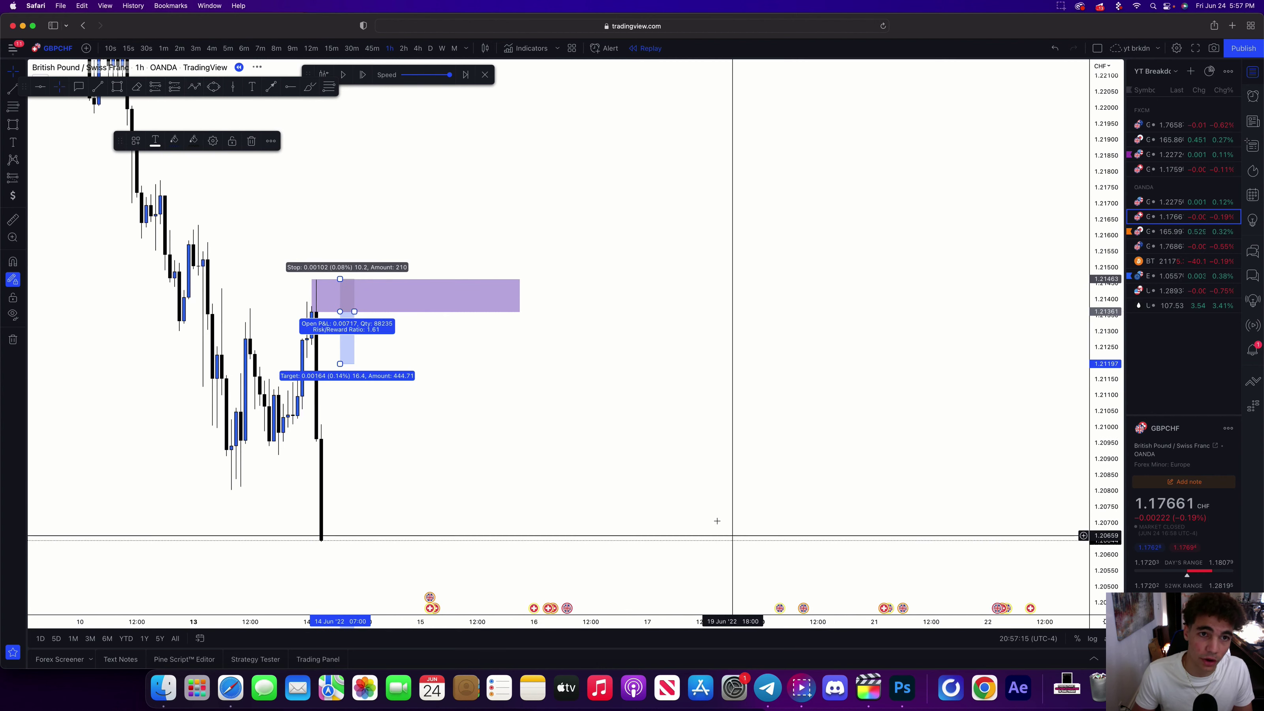
left_click_drag(717, 520, 852, 465)
scroll(869, 433, "up", 3)
left_click_drag(362, 438, 526, 455)
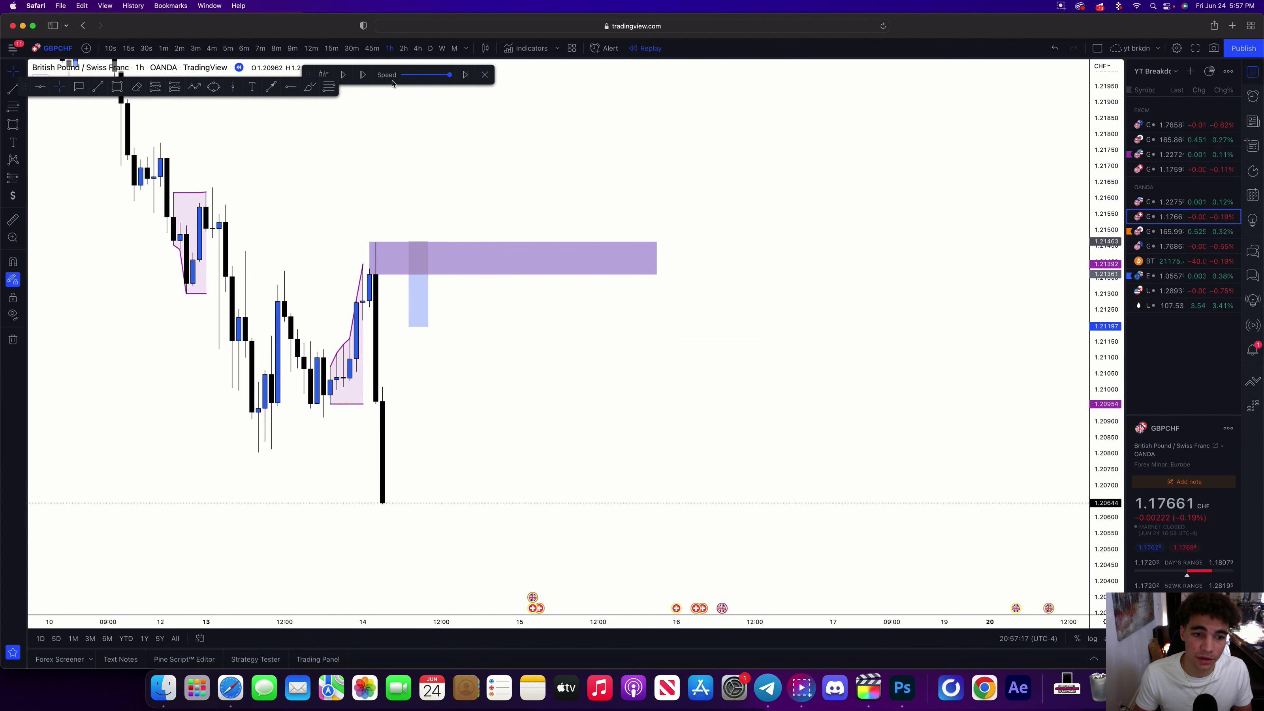
left_click(362, 75)
left_click(362, 75)
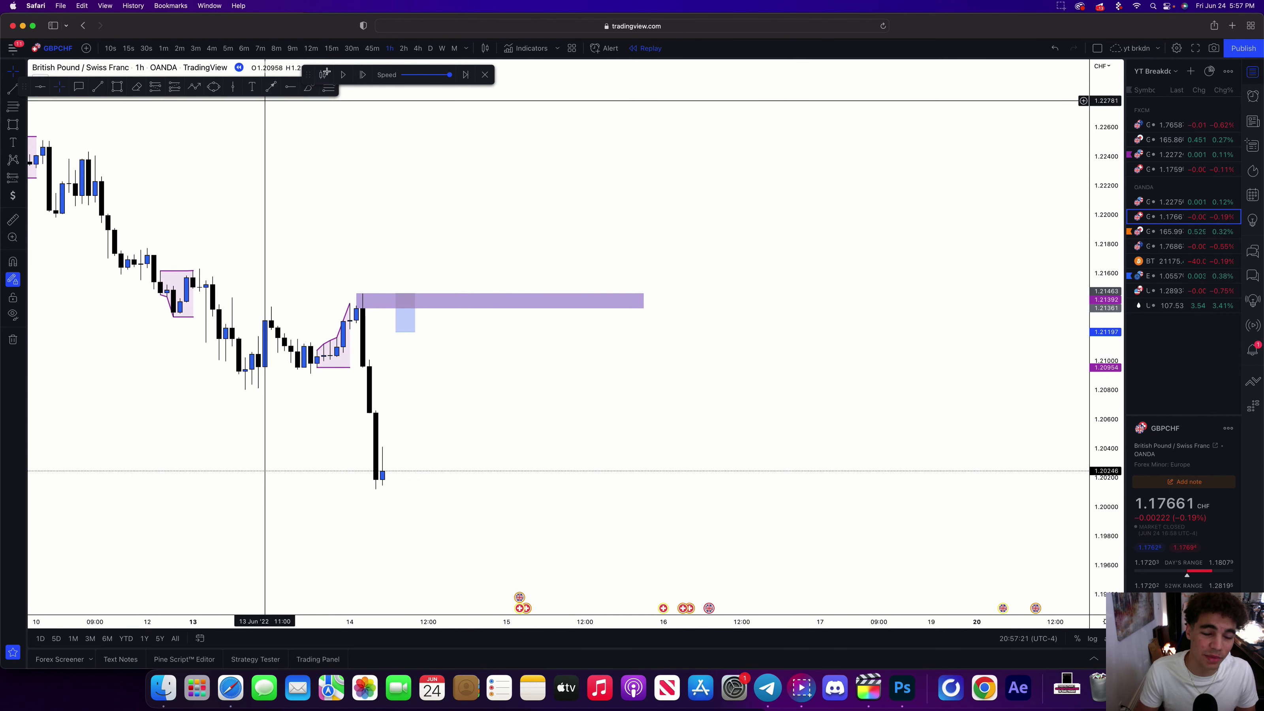
left_click(363, 75)
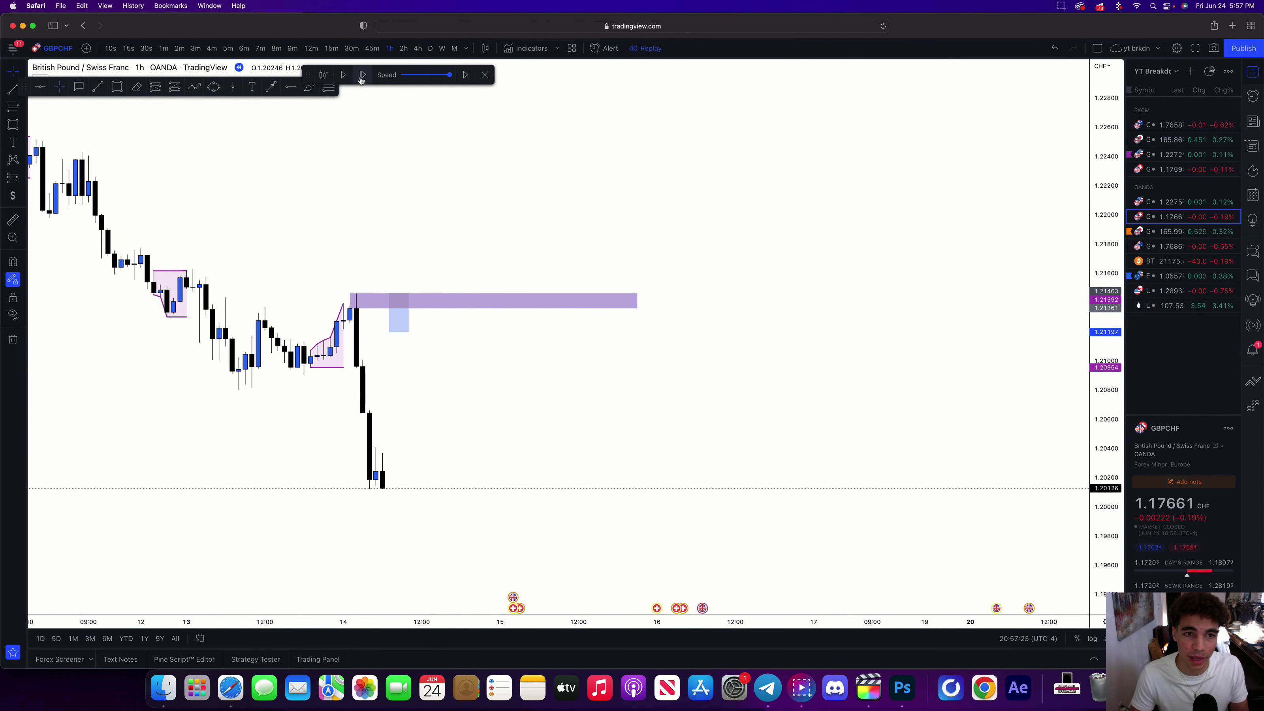
left_click(361, 75)
left_click(361, 76)
left_click(360, 75)
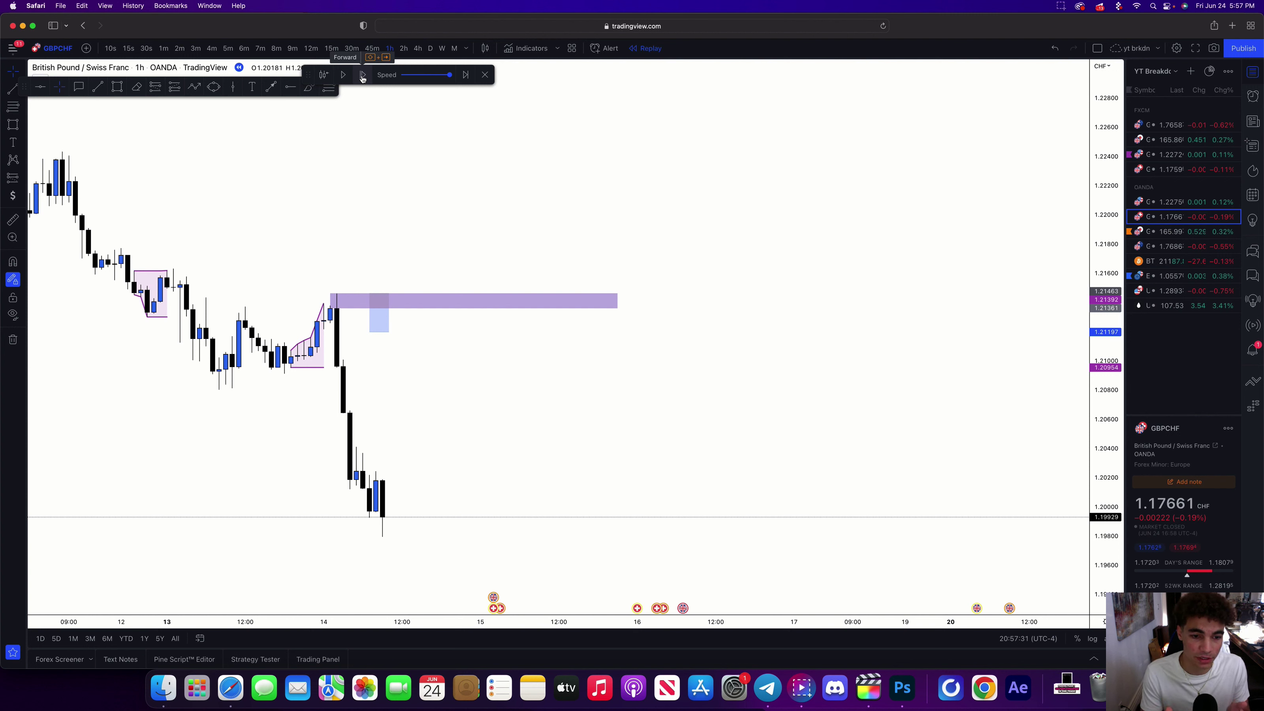
Shift the short position along the supply zone to about 05:00 on 15 June and advance the replay five more bars
left_click_drag(380, 313, 519, 314)
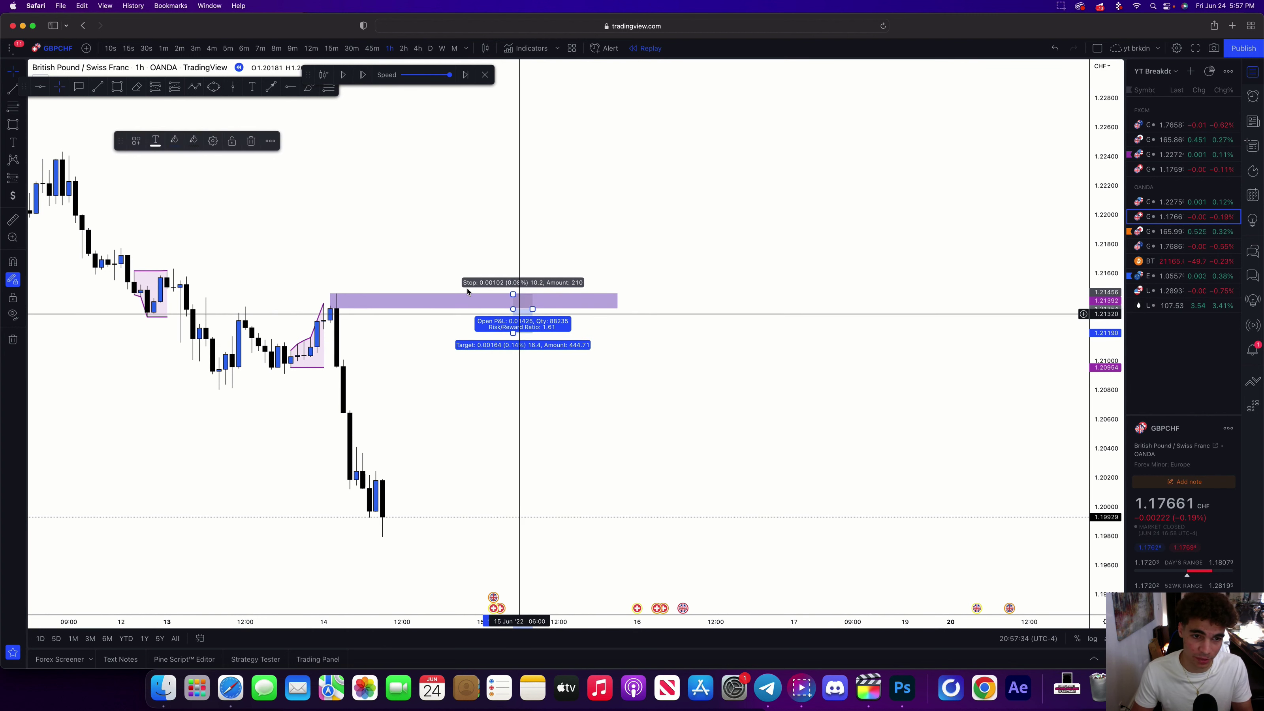
left_click(363, 76)
left_click(362, 75)
left_click(363, 76)
left_click(363, 76)
left_click(362, 76)
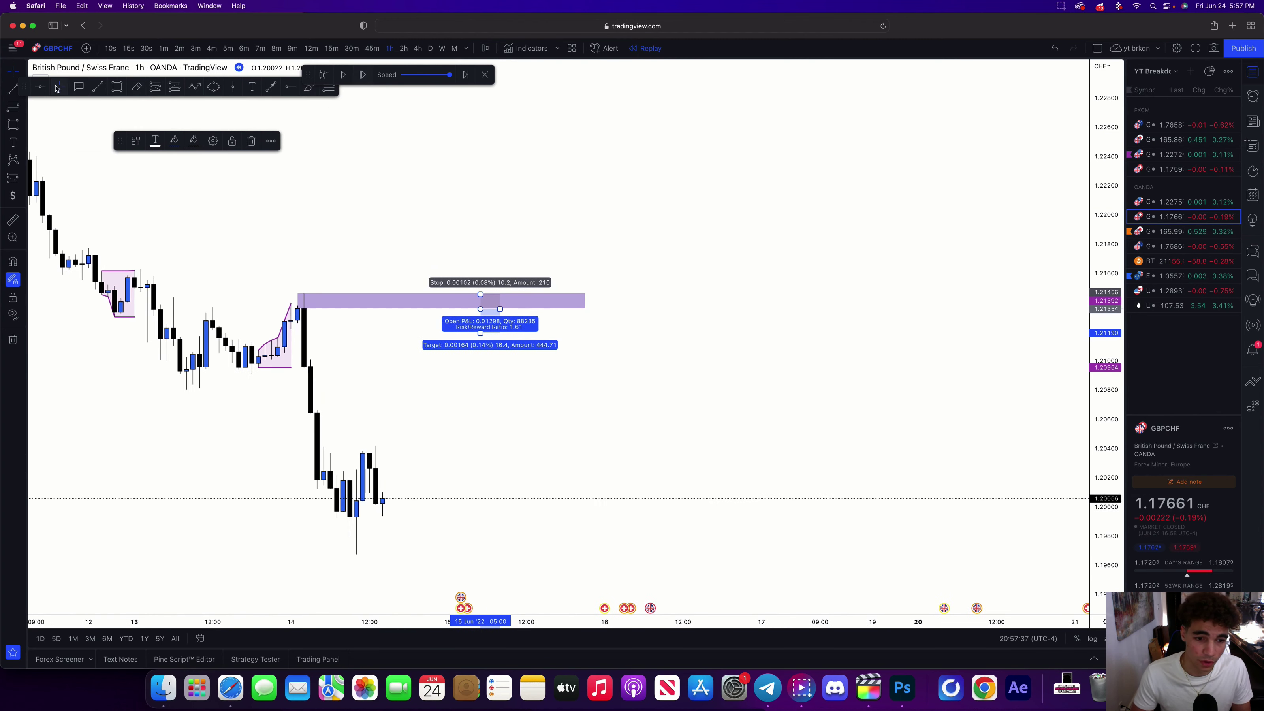
Move the floating drawing toolbar clear of the replay controls and advance the hourly replay into the early hours of 15 June
left_click_drag(21, 88, 50, 122)
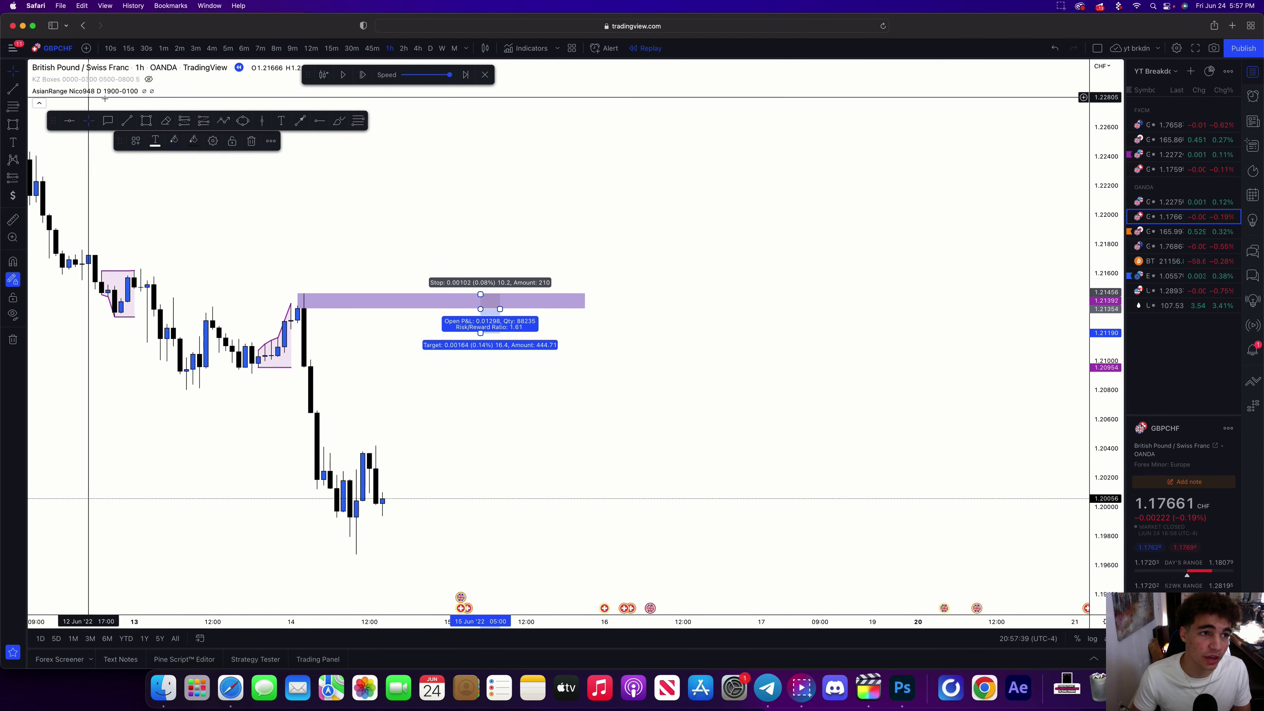
left_click(368, 81)
left_click(367, 81)
left_click(366, 81)
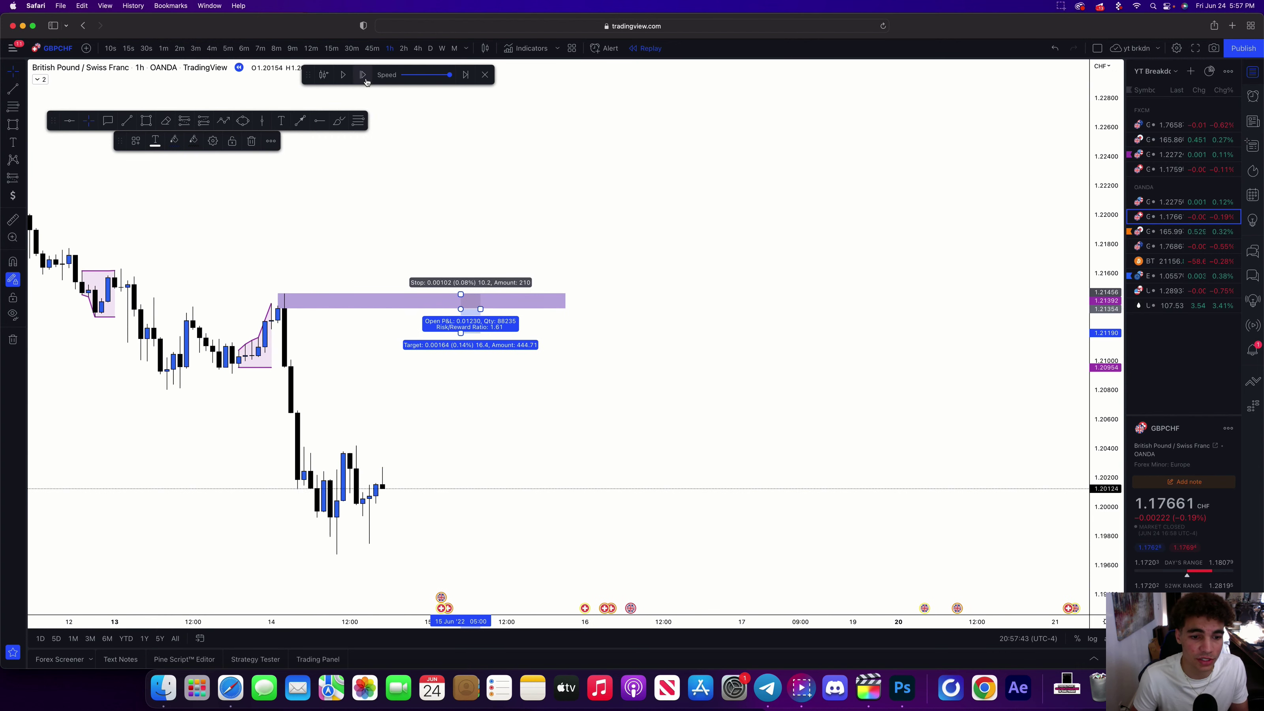
left_click(366, 81)
left_click(366, 81)
left_click(366, 81)
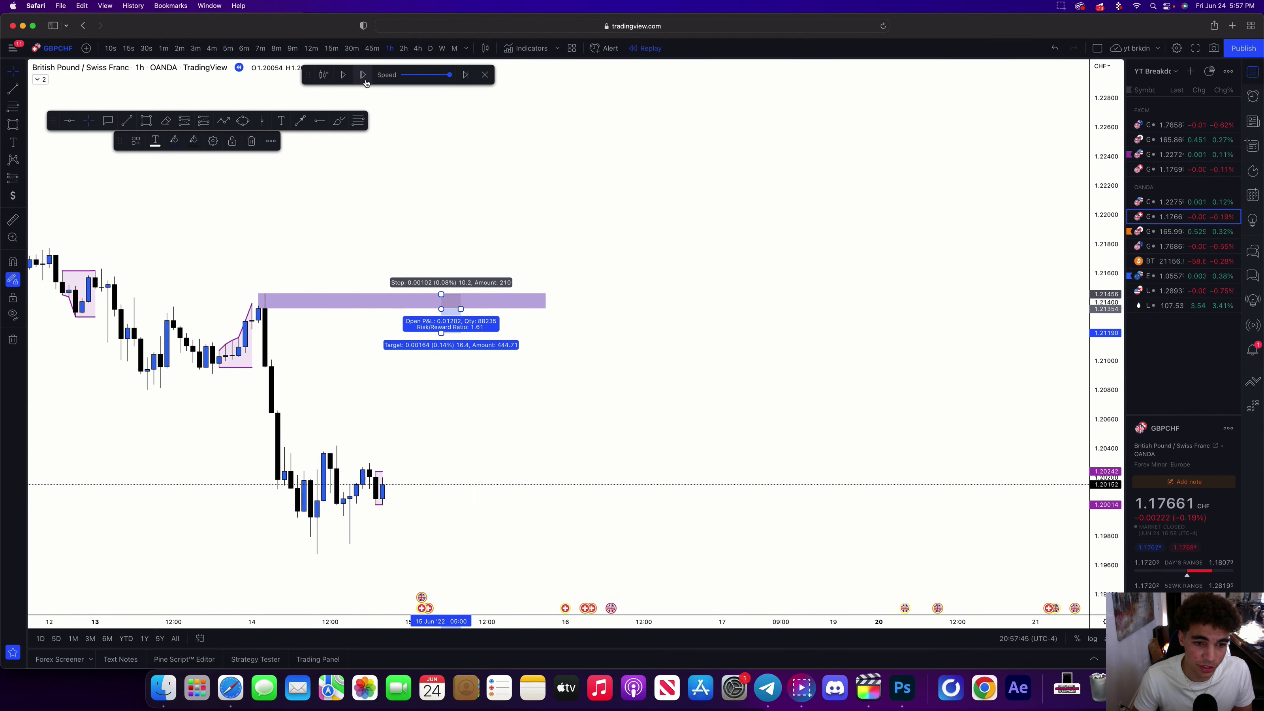
left_click(366, 82)
left_click(366, 82)
left_click(366, 82)
left_click(366, 83)
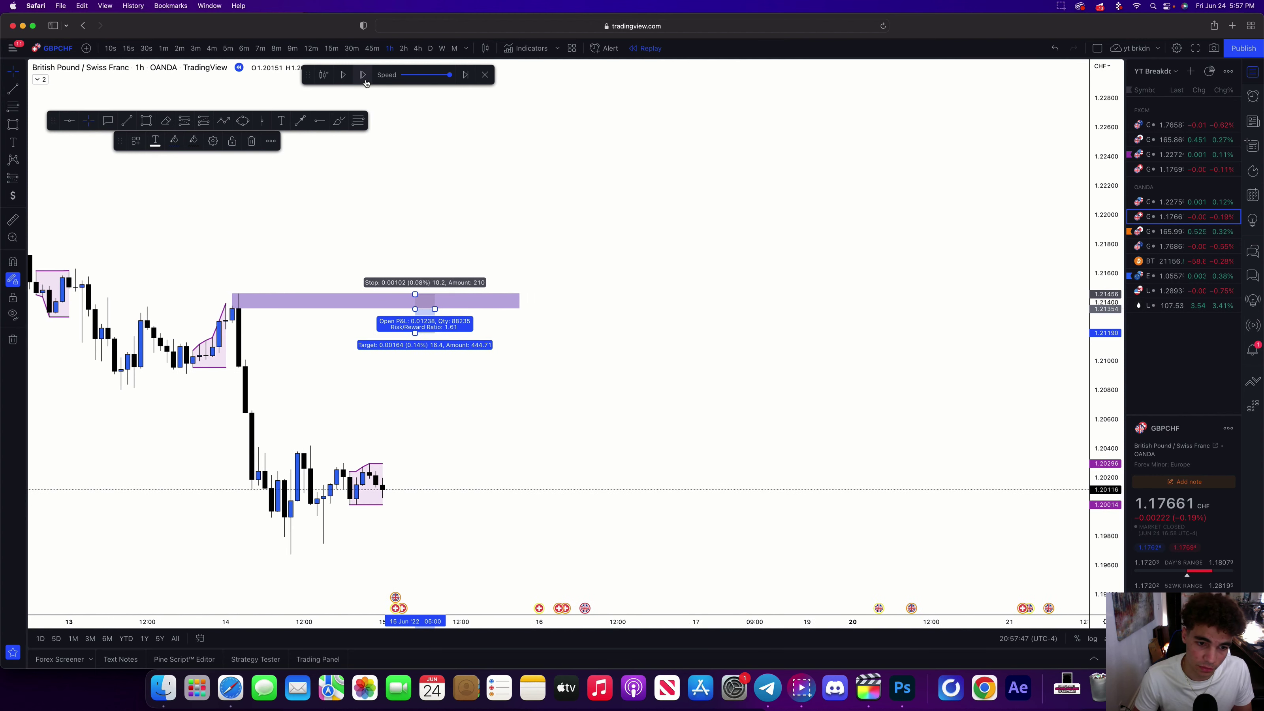
left_click(366, 82)
On the 5-minute chart, draw a demand zone rectangle over the low below the 15 June Asian range, about 1.19987 to 1.20081
left_click(230, 48)
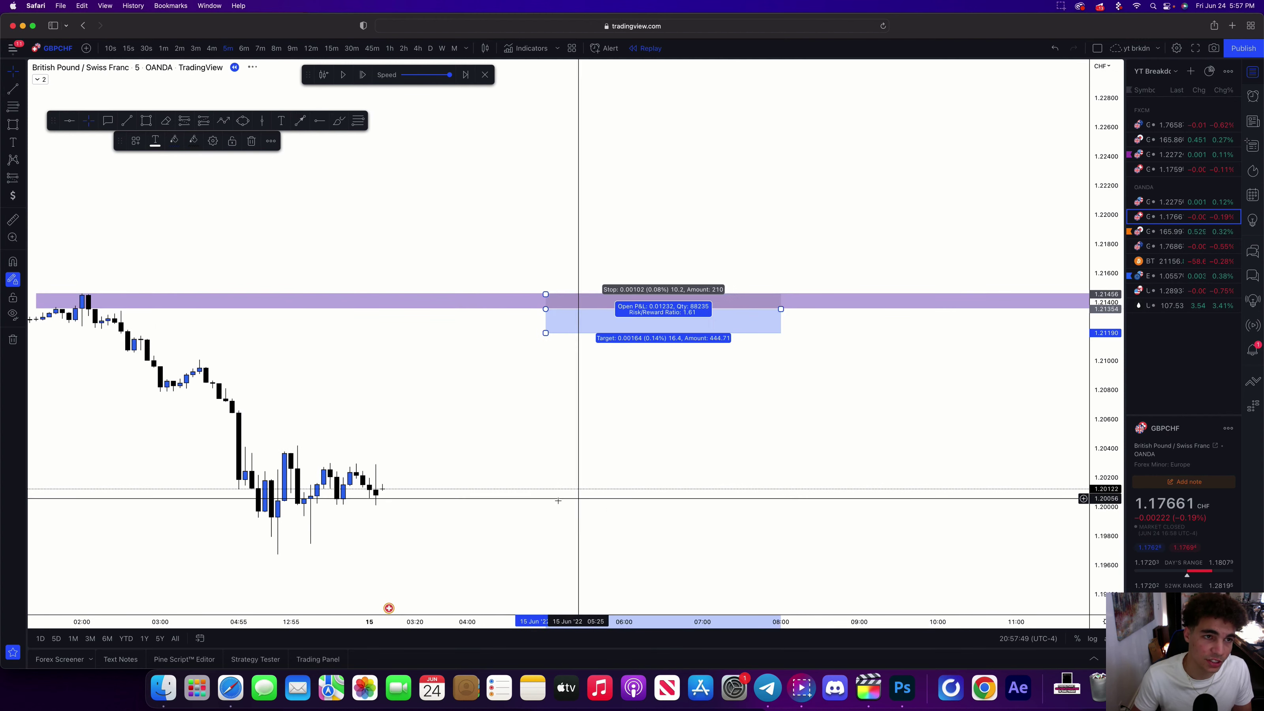
left_click_drag(1109, 543, 1109, 474)
left_click_drag(946, 560, 881, 273)
scroll(720, 379, "up", 4)
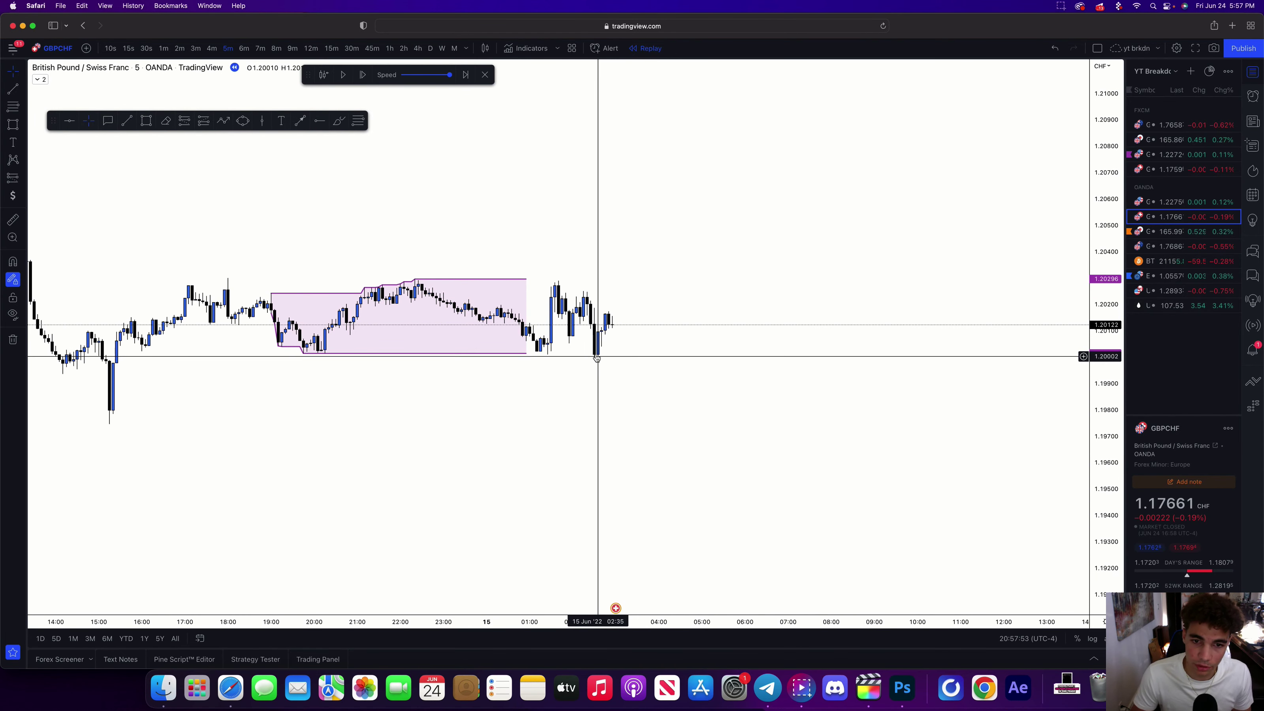
left_click(146, 121)
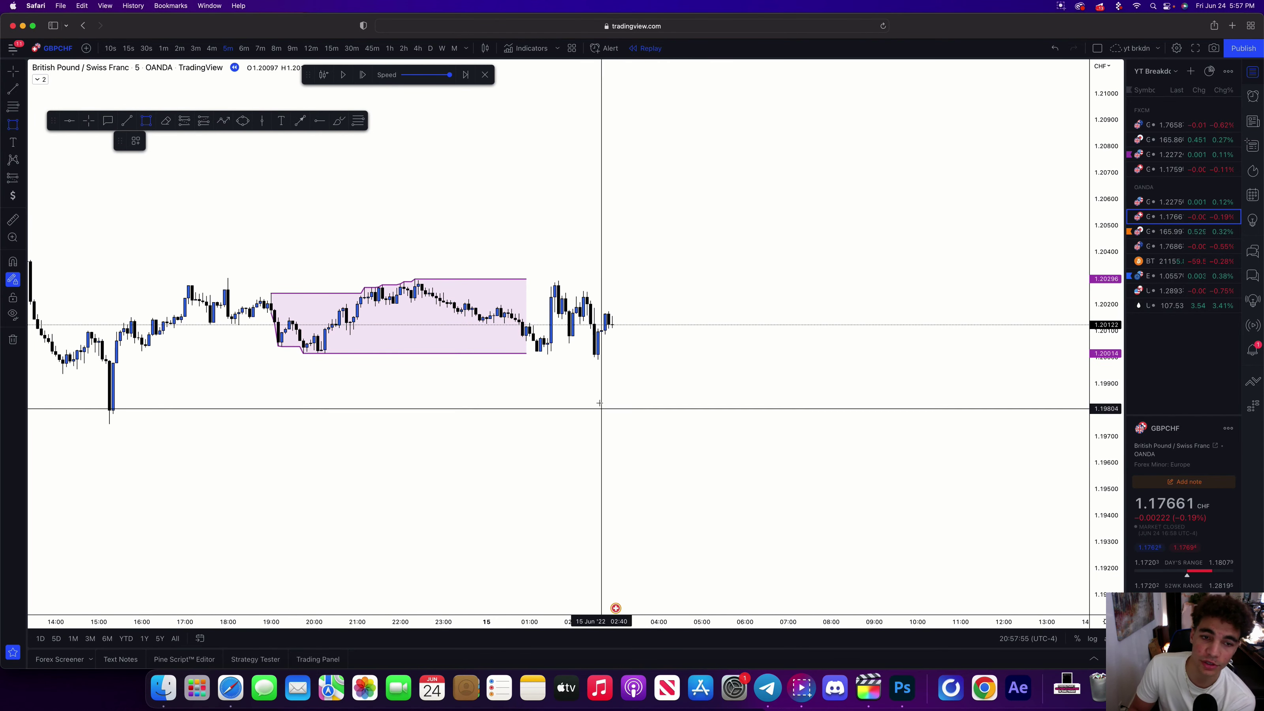
left_click(587, 360)
left_click(727, 336)
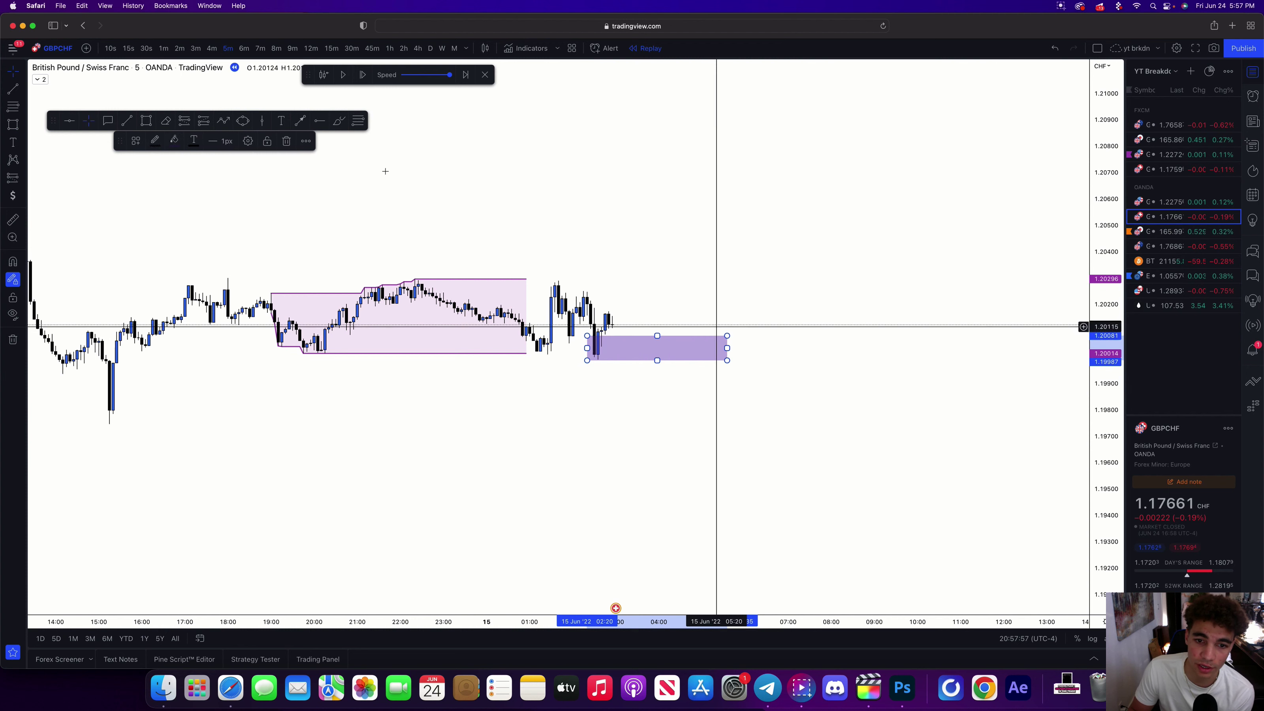
Advance the 5-minute replay bar by bar from the demand zone to about 04:25 on 15 June
left_click(360, 77)
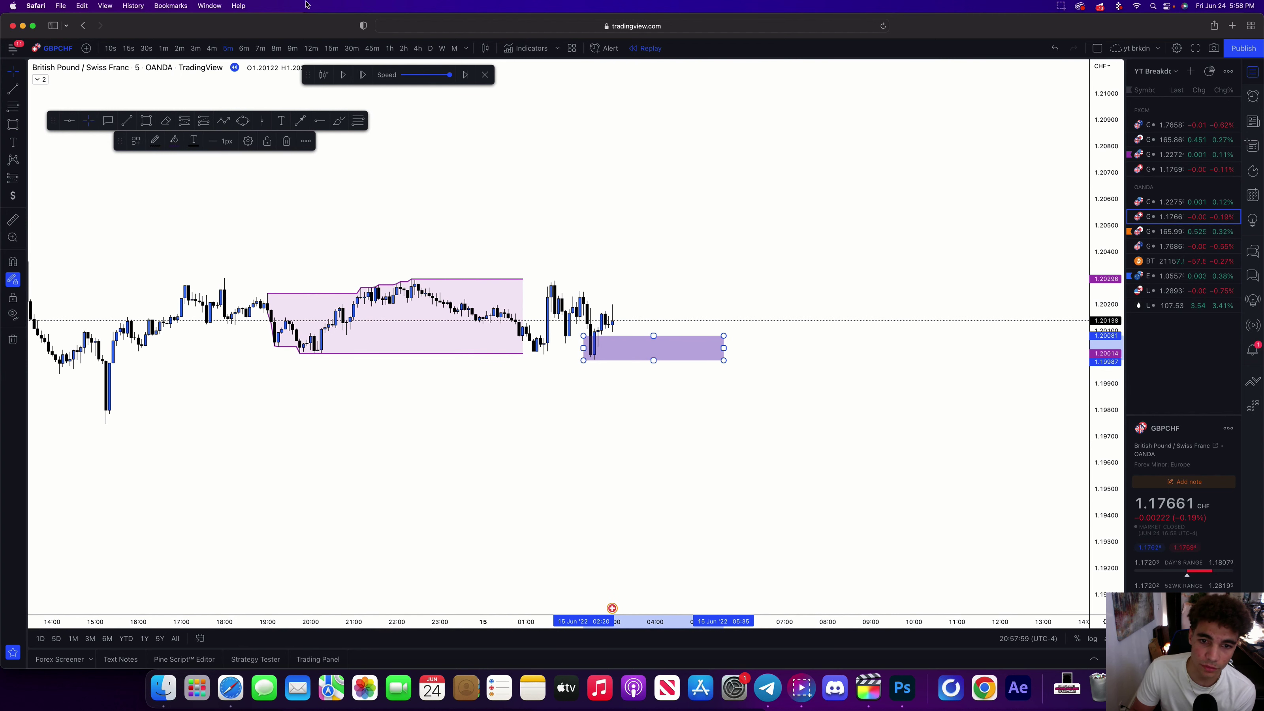
left_click(362, 76)
left_click(362, 76)
left_click(361, 76)
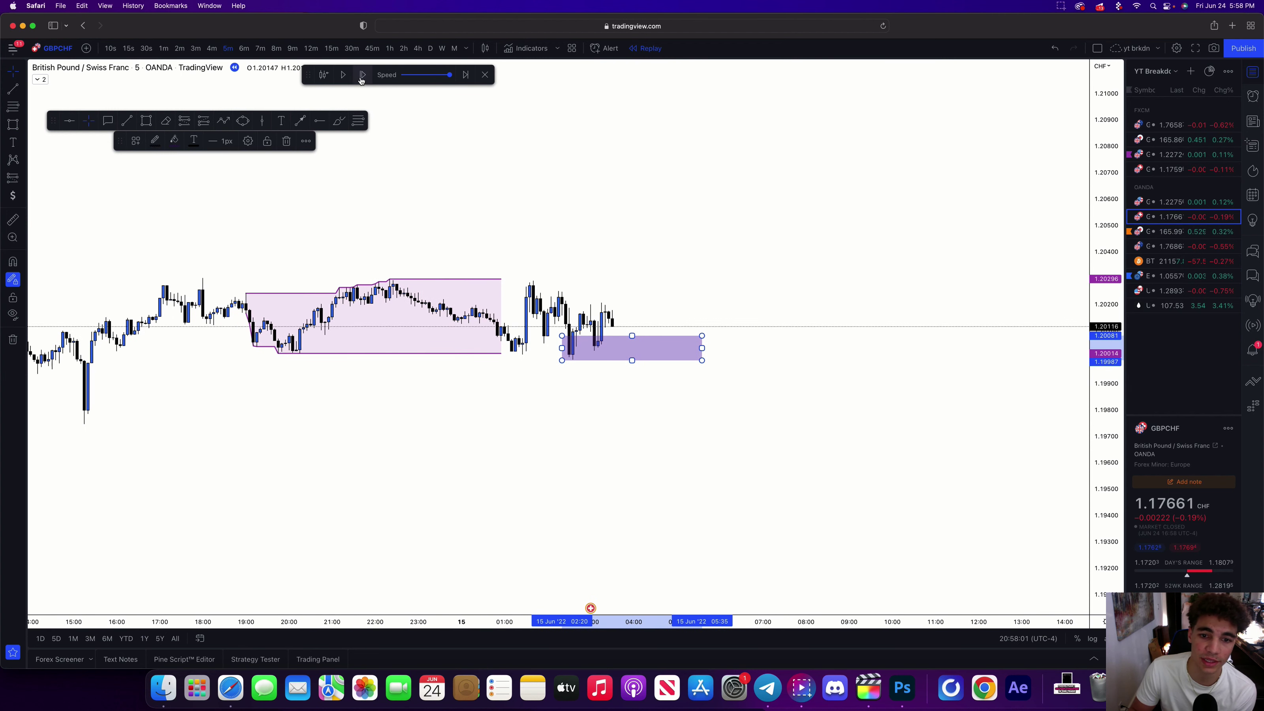
left_click(361, 76)
left_click(362, 76)
left_click(361, 76)
left_click(362, 76)
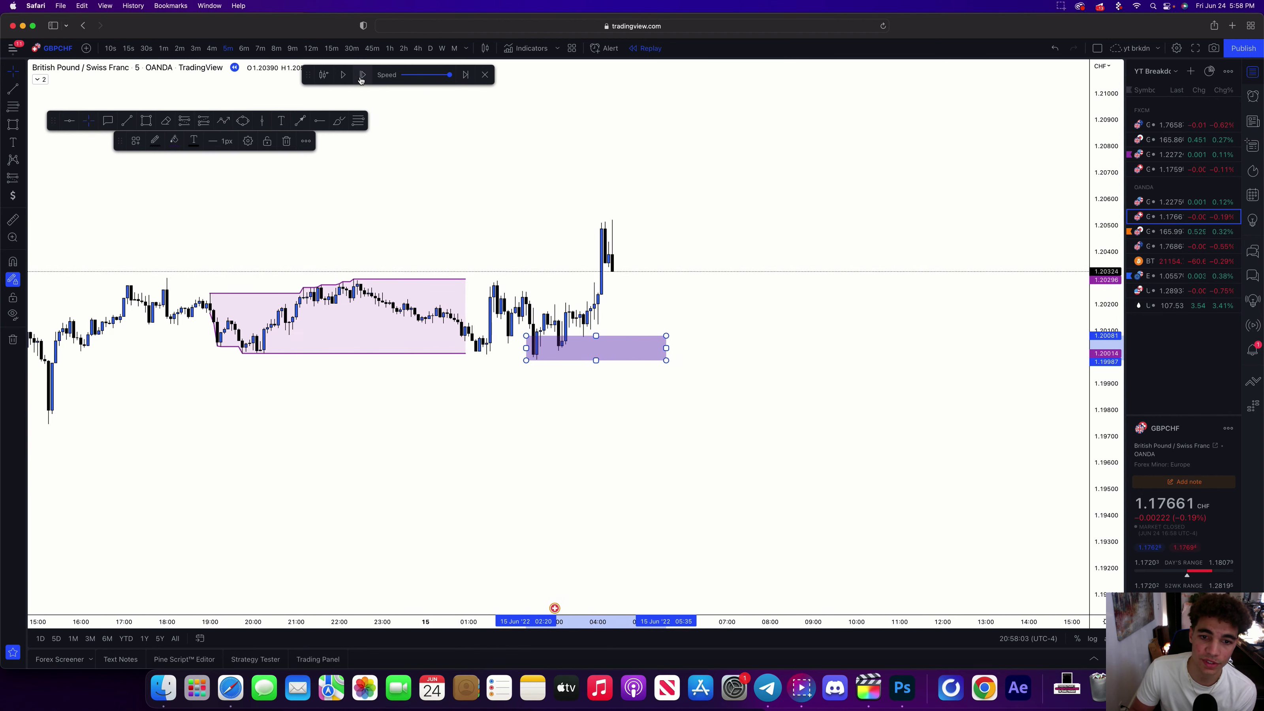
left_click(362, 76)
Draw a second rectangle over the pullback after the 04:00 rally, about 1.20325 to 1.20486, starting at 04:05 on 15 June
left_click_drag(841, 202, 1019, 269)
scroll(1023, 279, "up", 3)
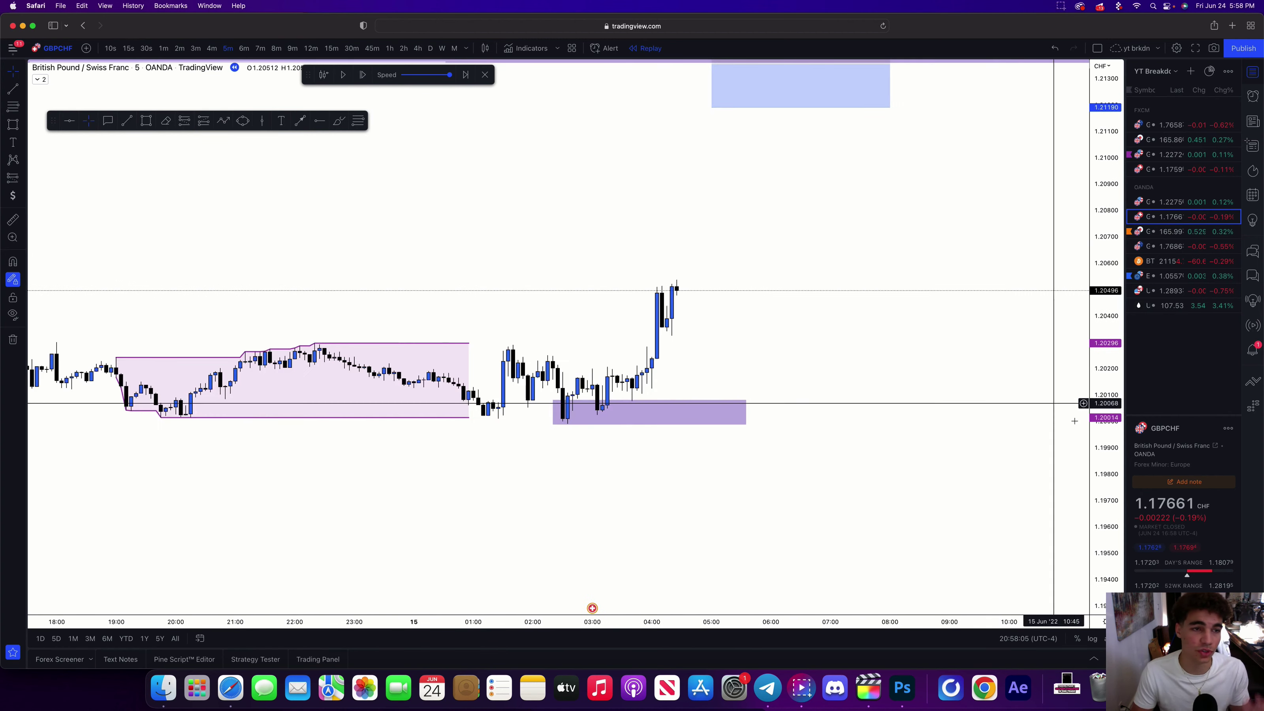
left_click_drag(1113, 500, 1113, 461)
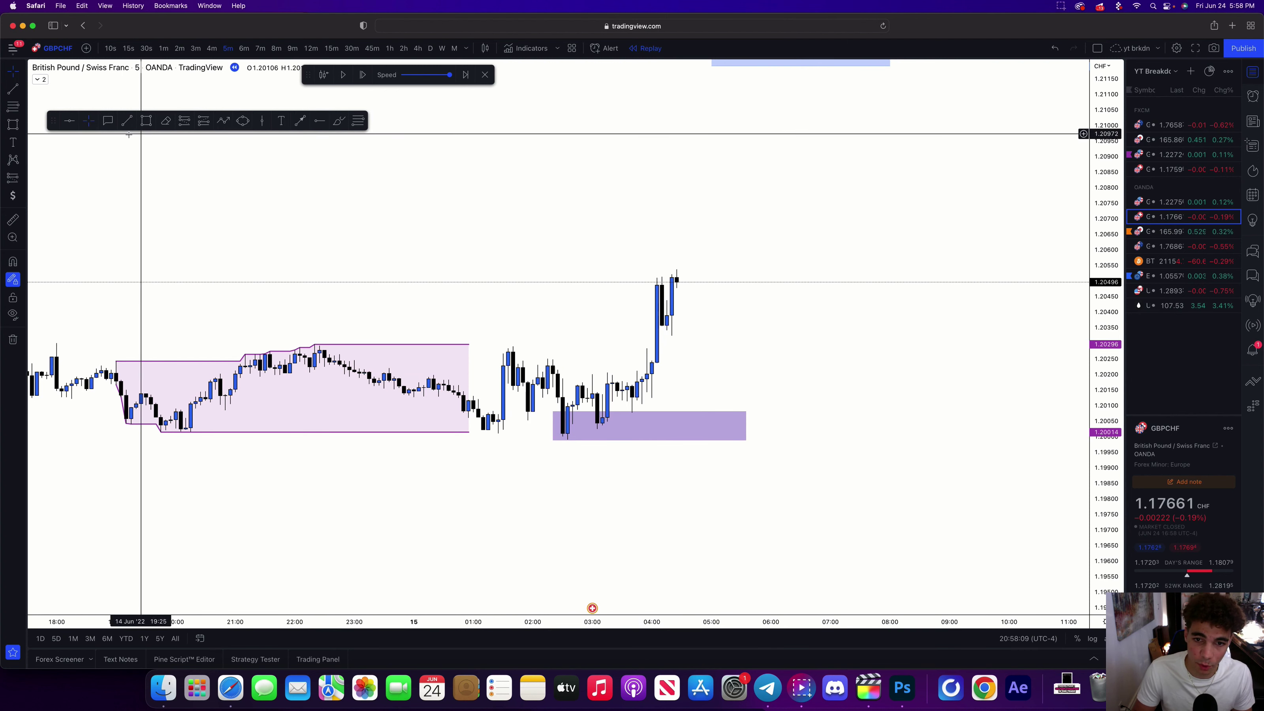
left_click(657, 285)
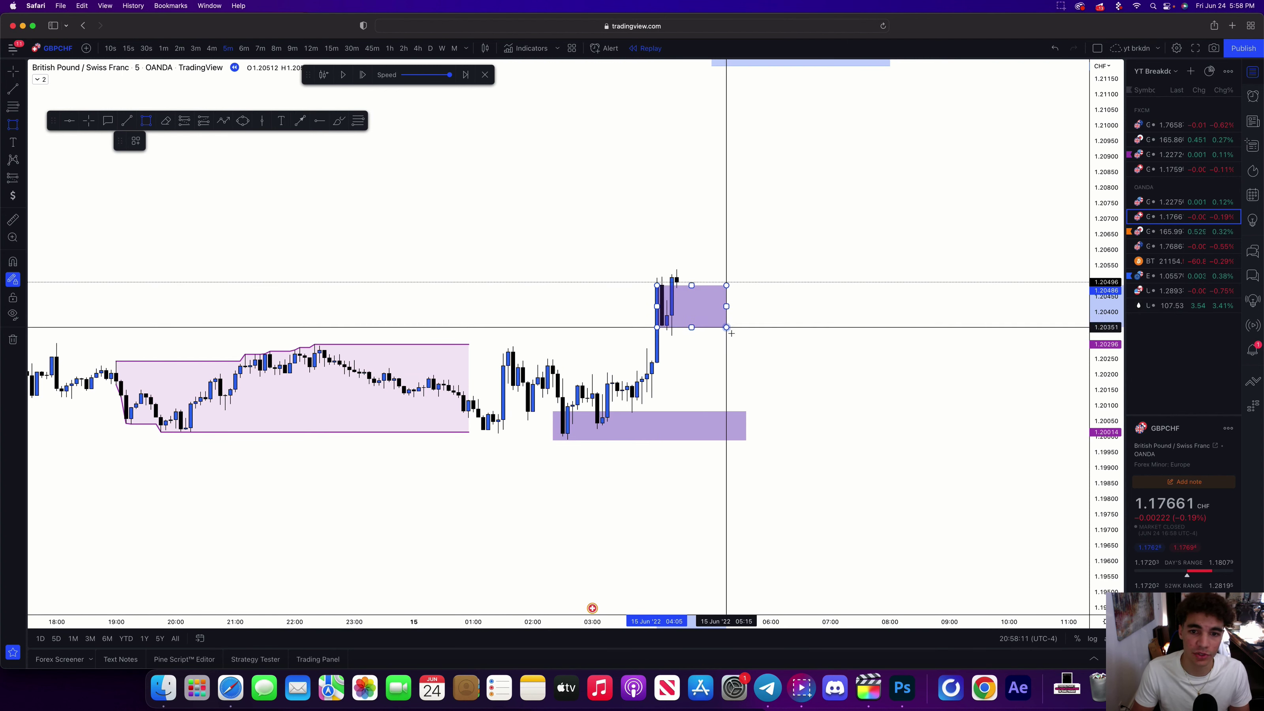
scroll(804, 300, "up", 2)
left_click(805, 300)
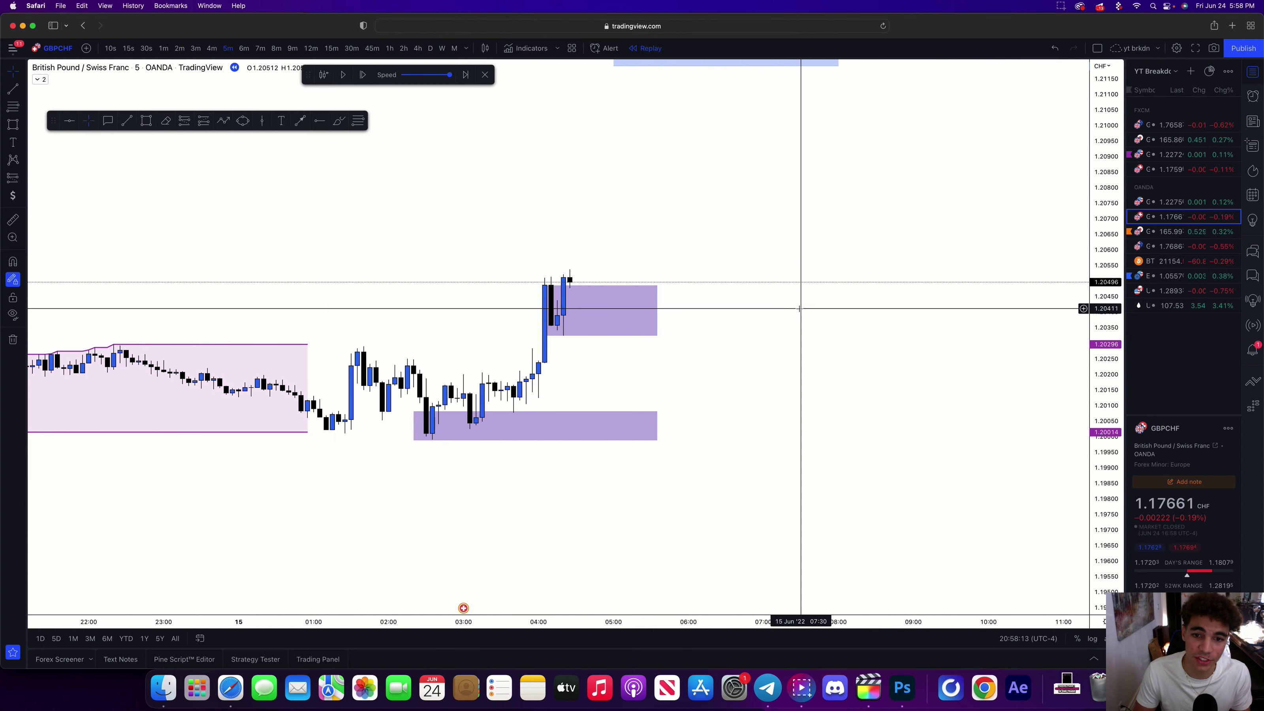
Extend the upper demand rectangle to about 06:55 and advance the 5-minute replay to about 05:05 on 15 June
left_click_drag(657, 312, 757, 312)
scroll(714, 232, "up", 1)
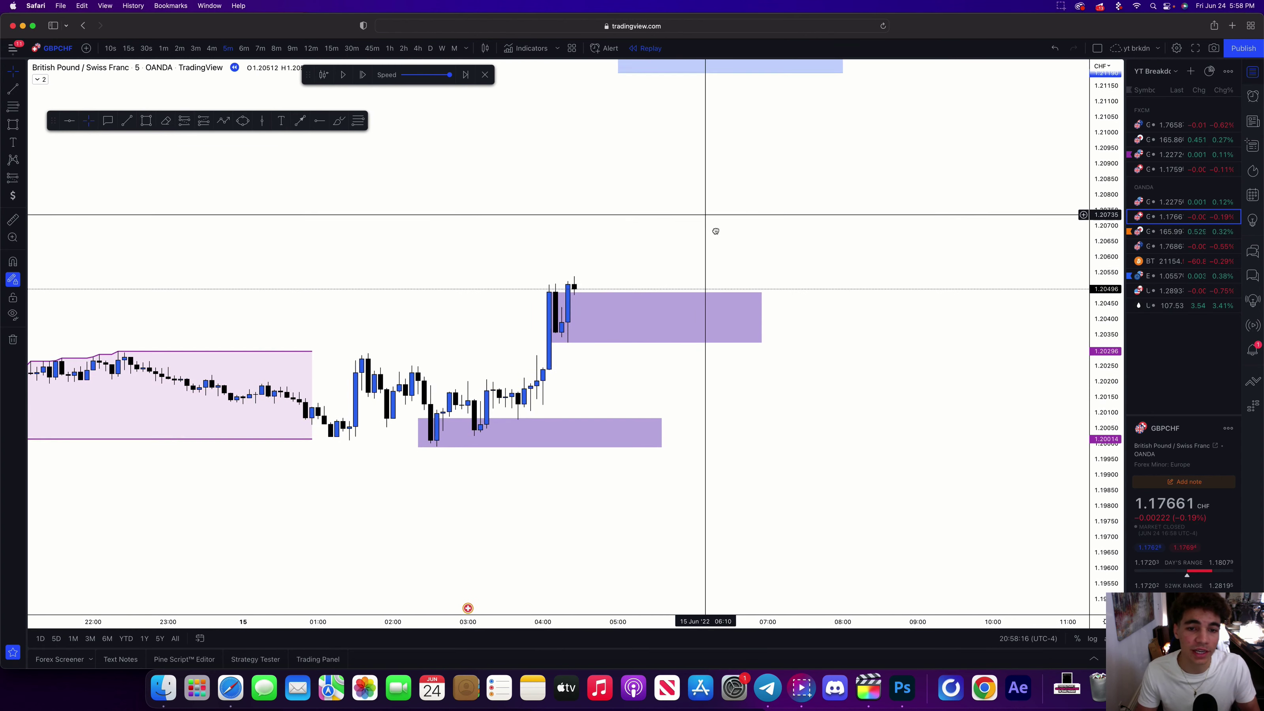
left_click(365, 75)
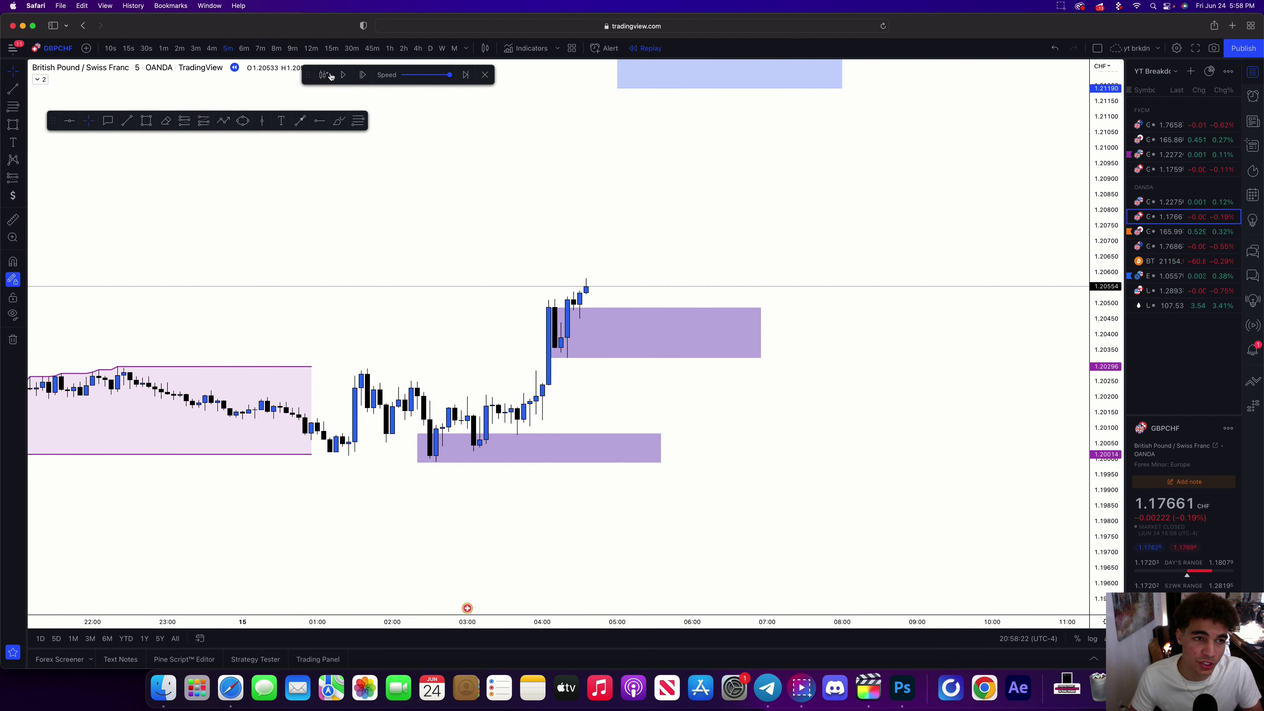
left_click(364, 75)
left_click(365, 75)
left_click(364, 75)
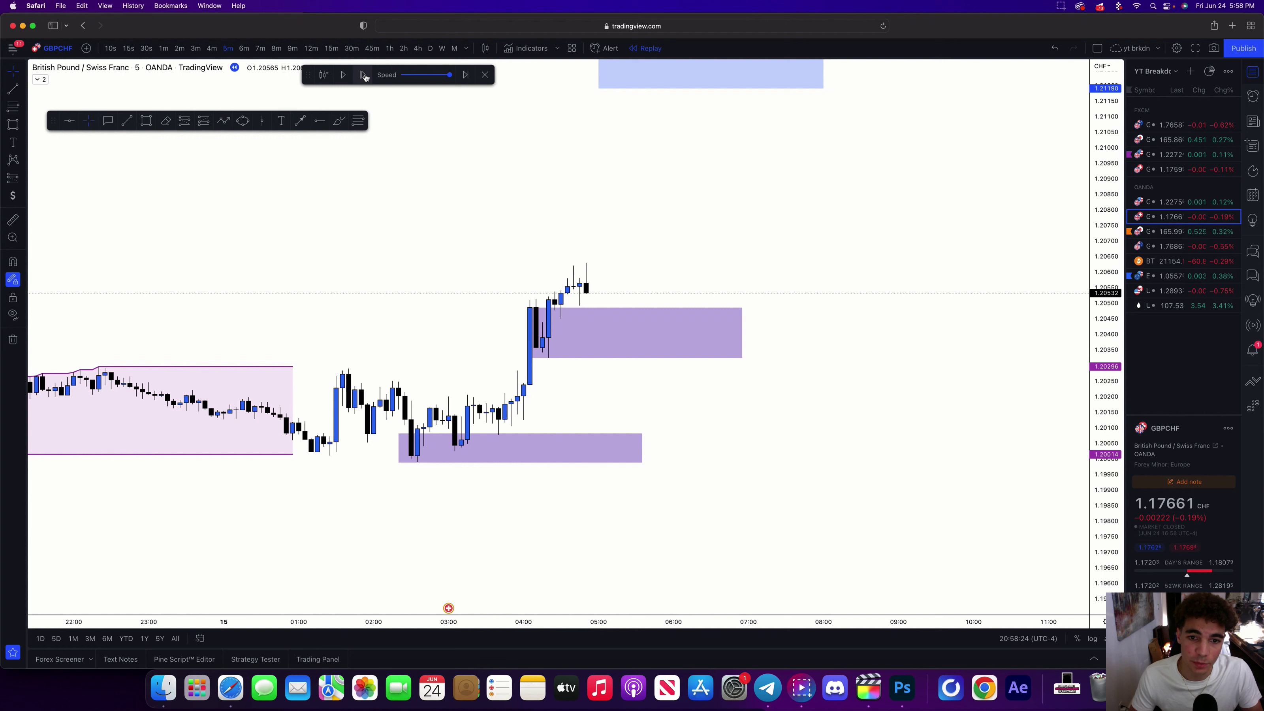
left_click(365, 75)
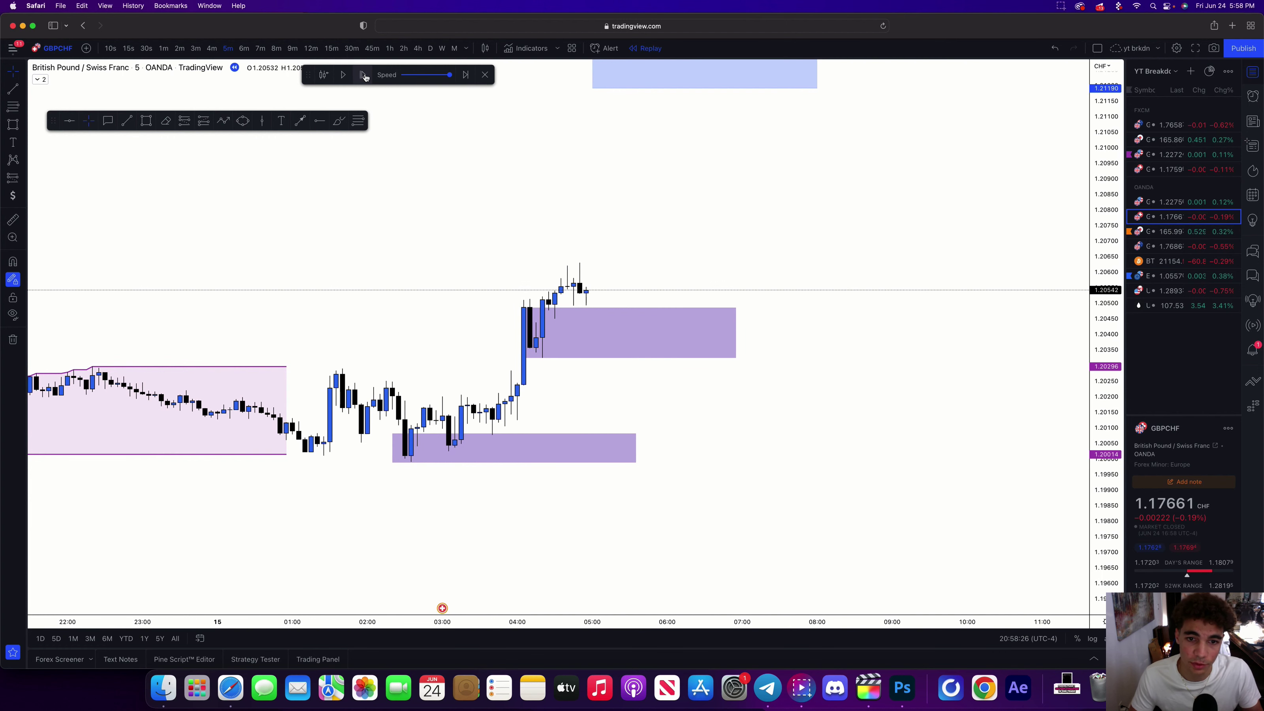
left_click(365, 75)
left_click(365, 75)
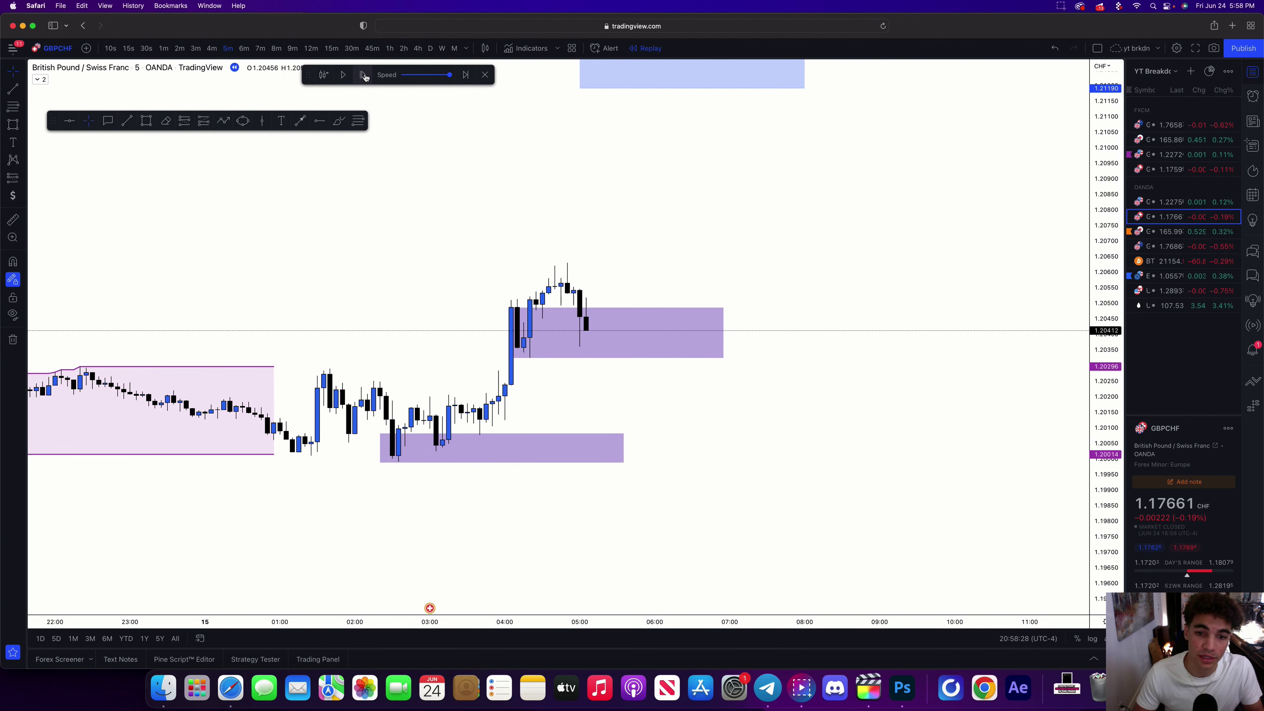
Advance the 5-minute replay bar by bar from about 05:05 to about 06:10 on 15 June
left_click(365, 74)
left_click(365, 74)
left_click(365, 75)
left_click(365, 74)
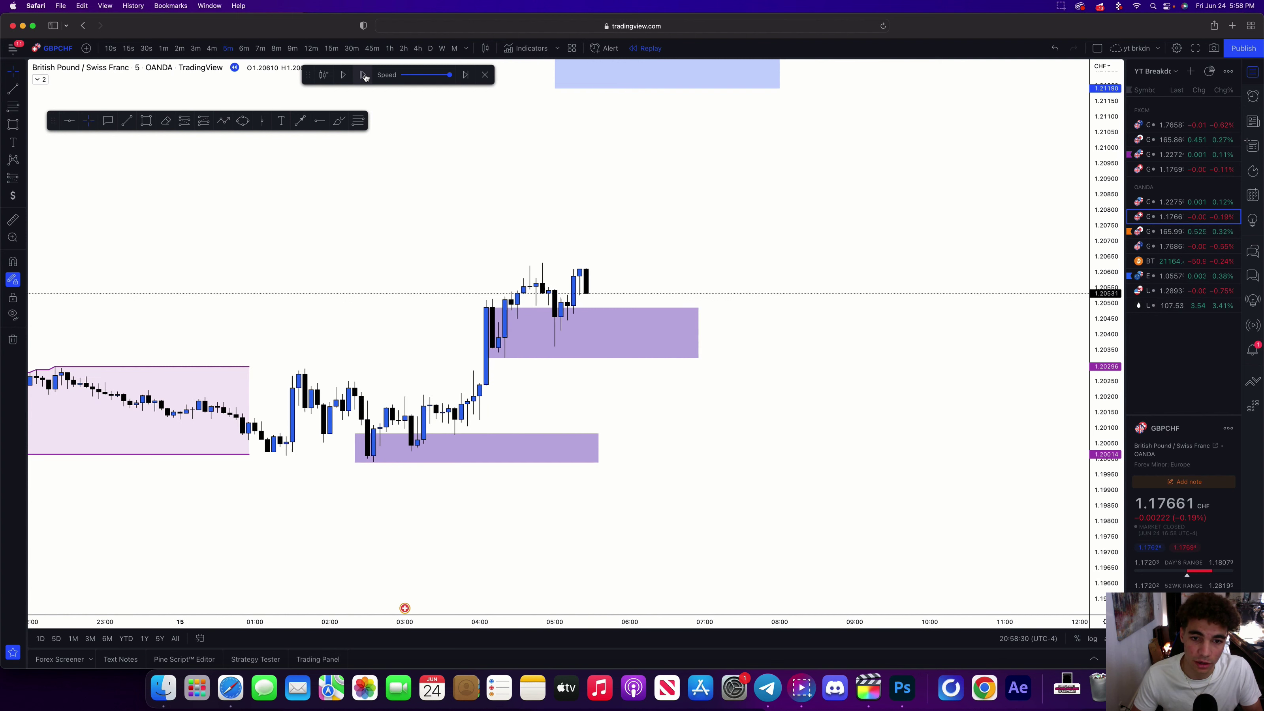
left_click(365, 75)
left_click(365, 75)
left_click(364, 75)
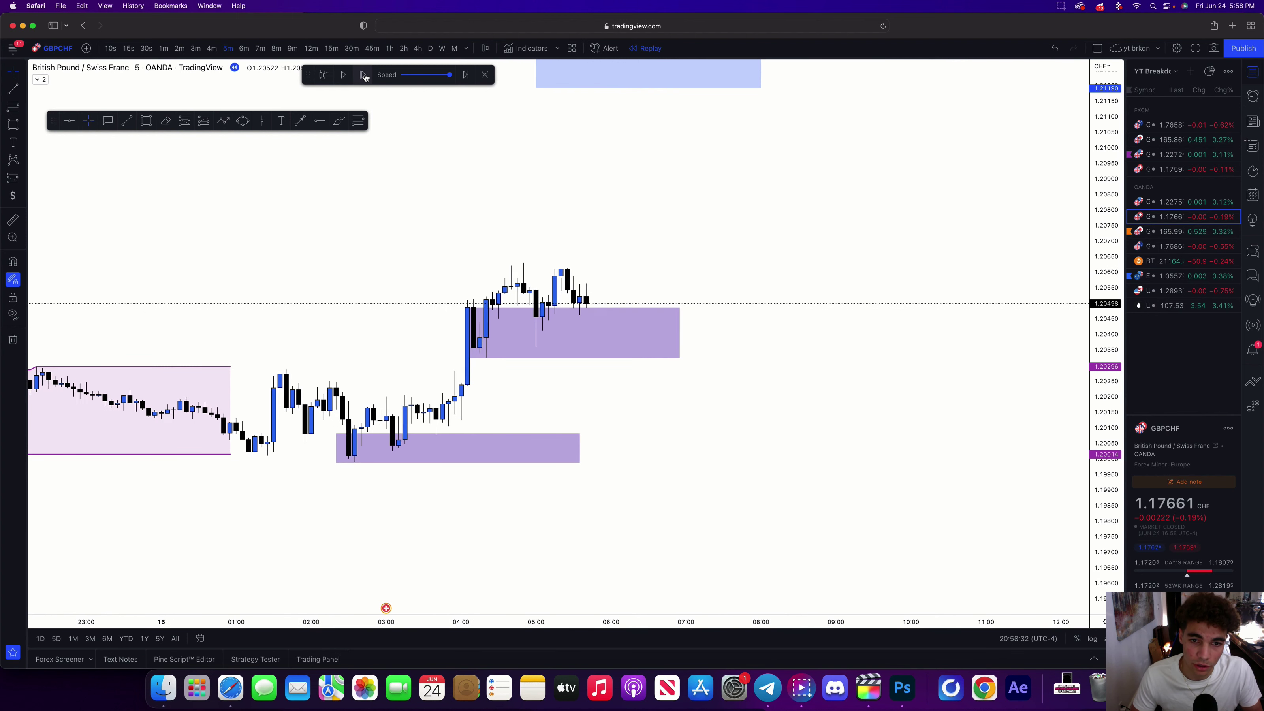
left_click(365, 74)
left_click(365, 75)
left_click(364, 75)
left_click(365, 74)
left_click(364, 74)
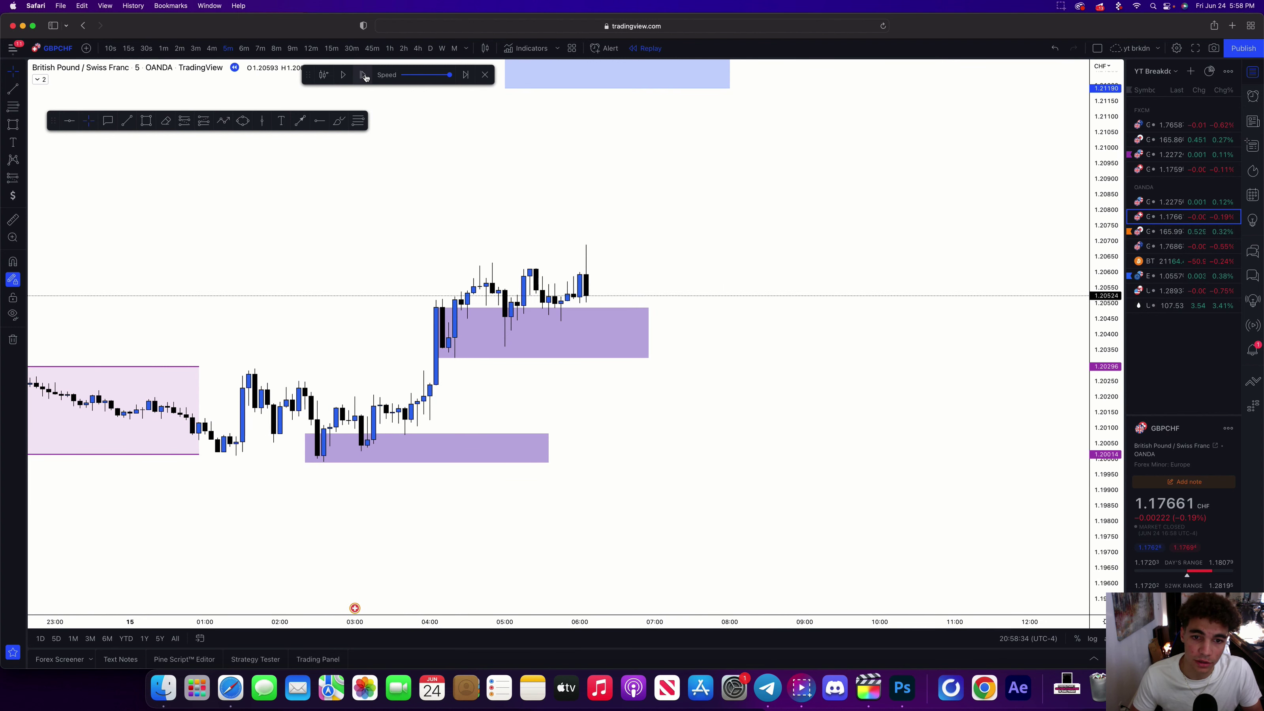
left_click(365, 75)
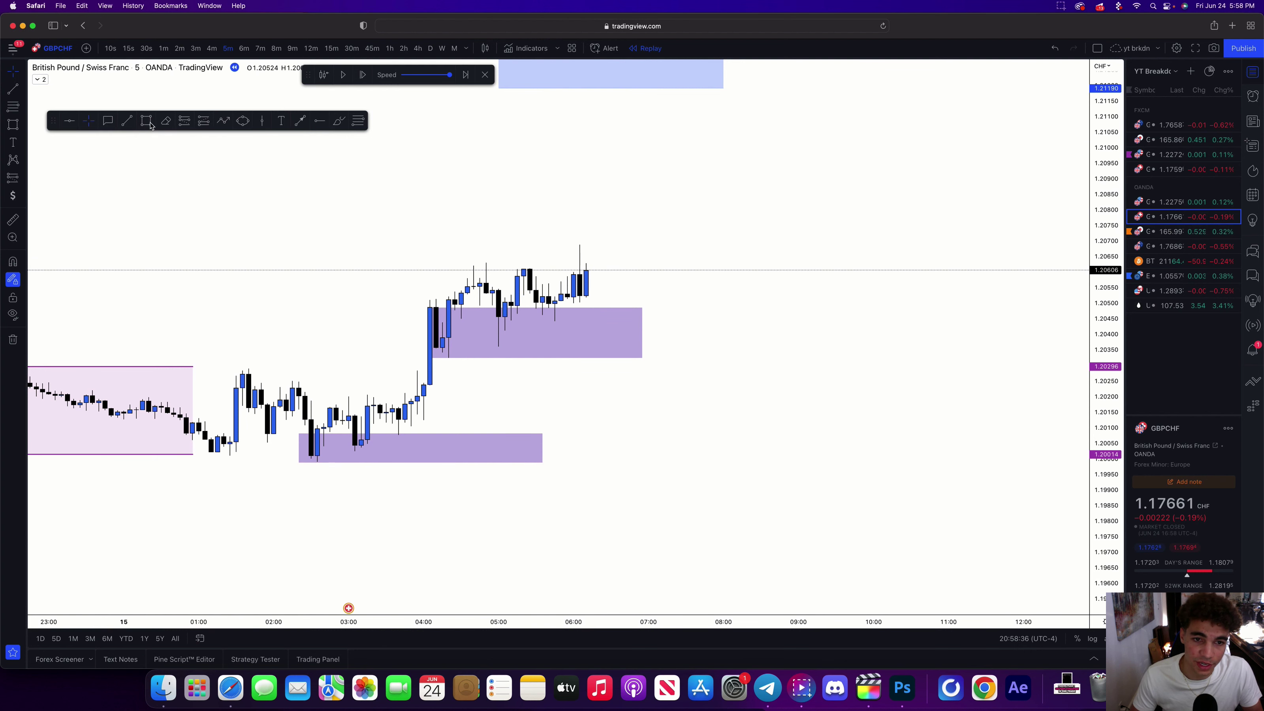
Draw a third demand rectangle over the 05:00 pullback, about 1.20362 to 1.20541, spanning 04:55 to 07:15 on 15 June
key("alt+shift+r")
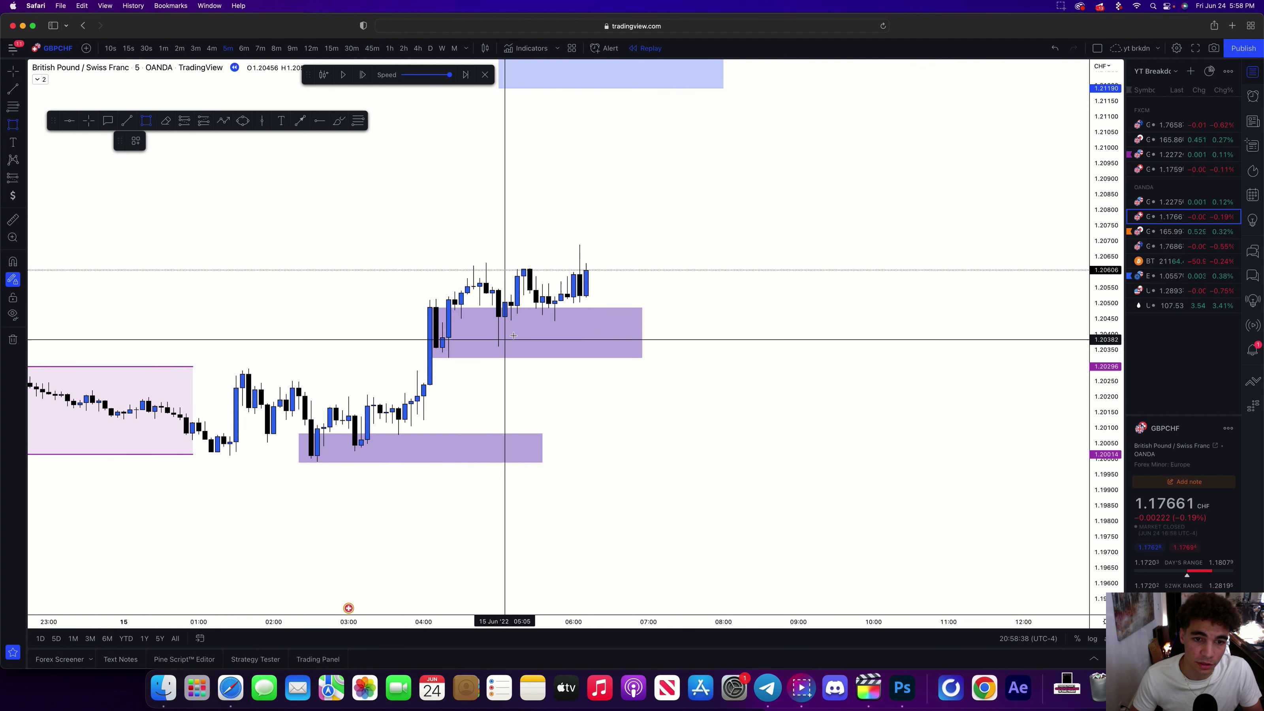
left_click_drag(494, 347, 666, 289)
left_click(667, 290)
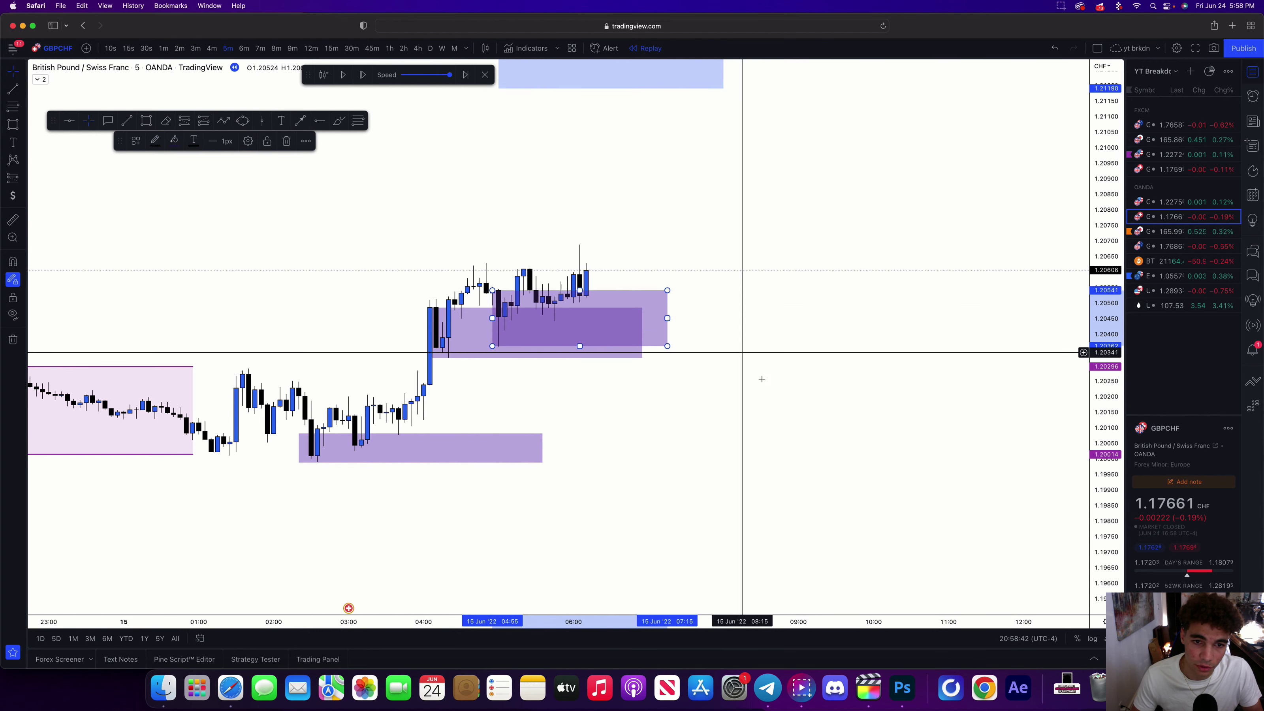
left_click_drag(756, 367, 753, 350)
left_click_drag(1094, 446, 1094, 419)
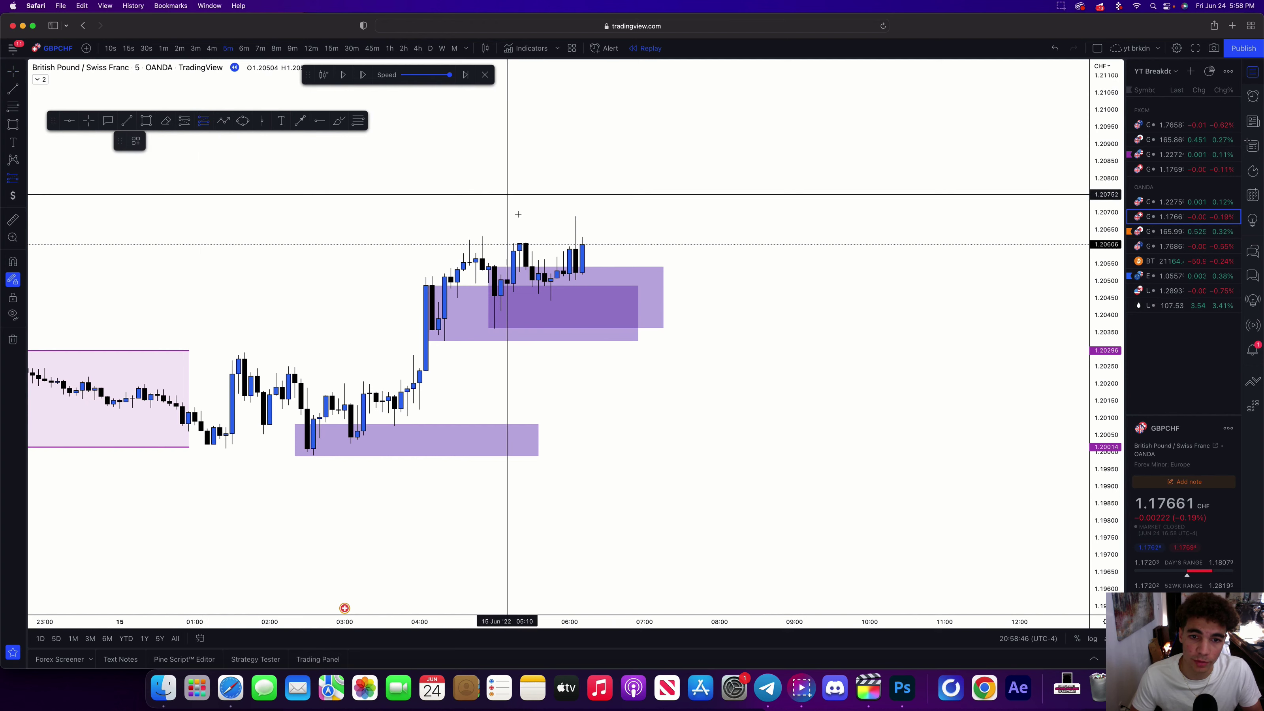
Place a long position at 06:10 with entry 1.20540, stop 1.20360 below the new demand zone and target 1.21359 at the supply zone
left_click(582, 267)
left_click_drag(582, 311, 582, 323)
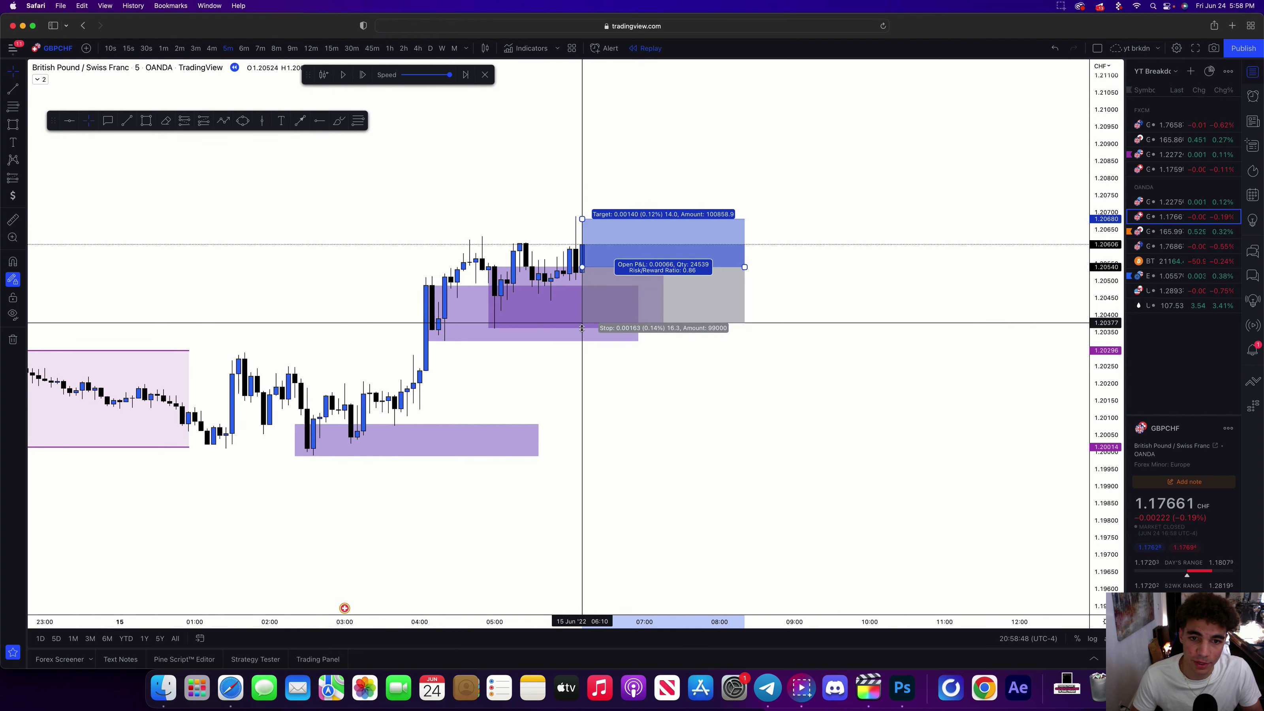
left_click(799, 502)
scroll(799, 502, "down", 5)
left_click_drag(735, 318, 735, 431)
left_click_drag(832, 270, 800, 347)
left_click_drag(774, 407, 774, 179)
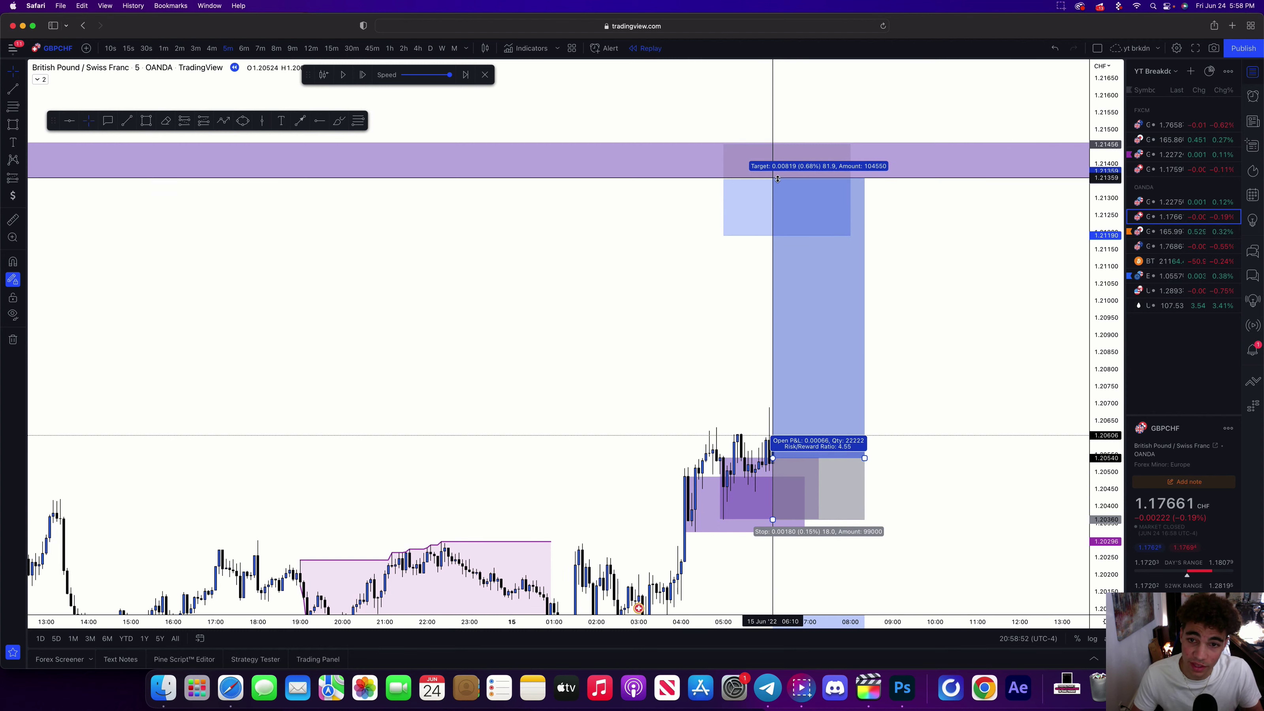
Switch to the 1-hour chart and move the short position at the supply zone to start at about 14:00 on 15 June
left_click(757, 199)
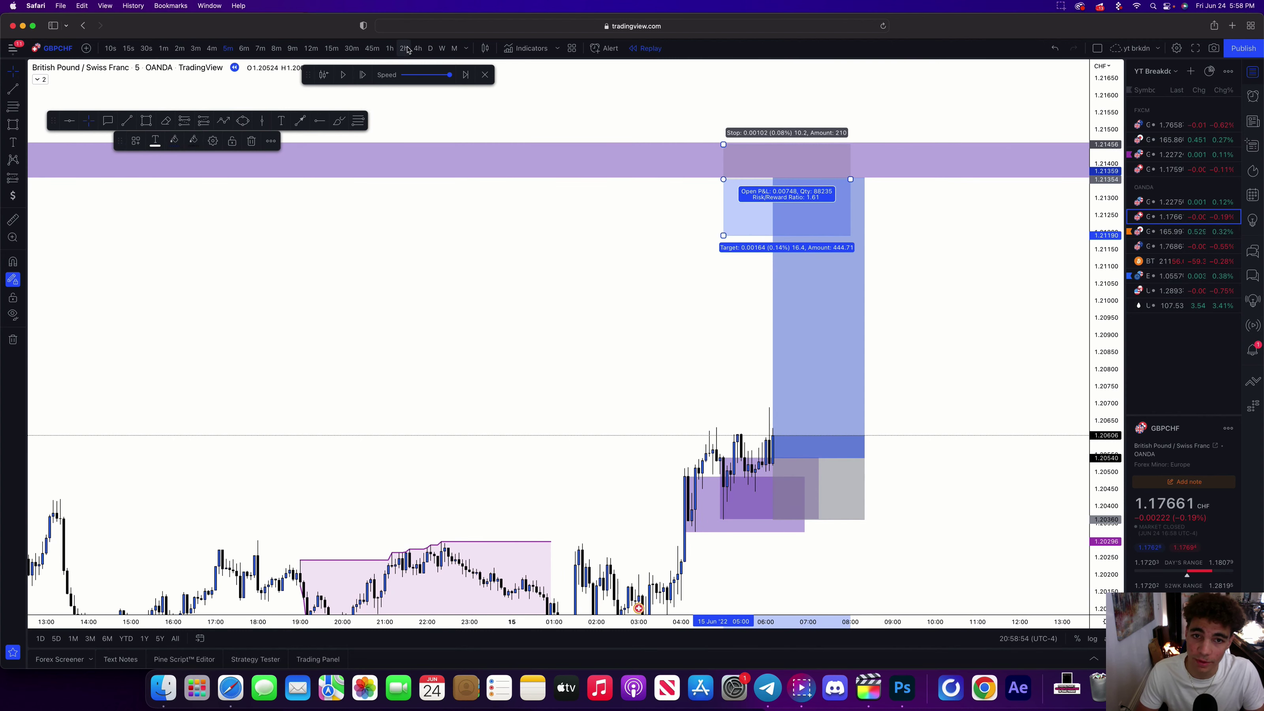
left_click(388, 48)
scroll(703, 358, "up", 5)
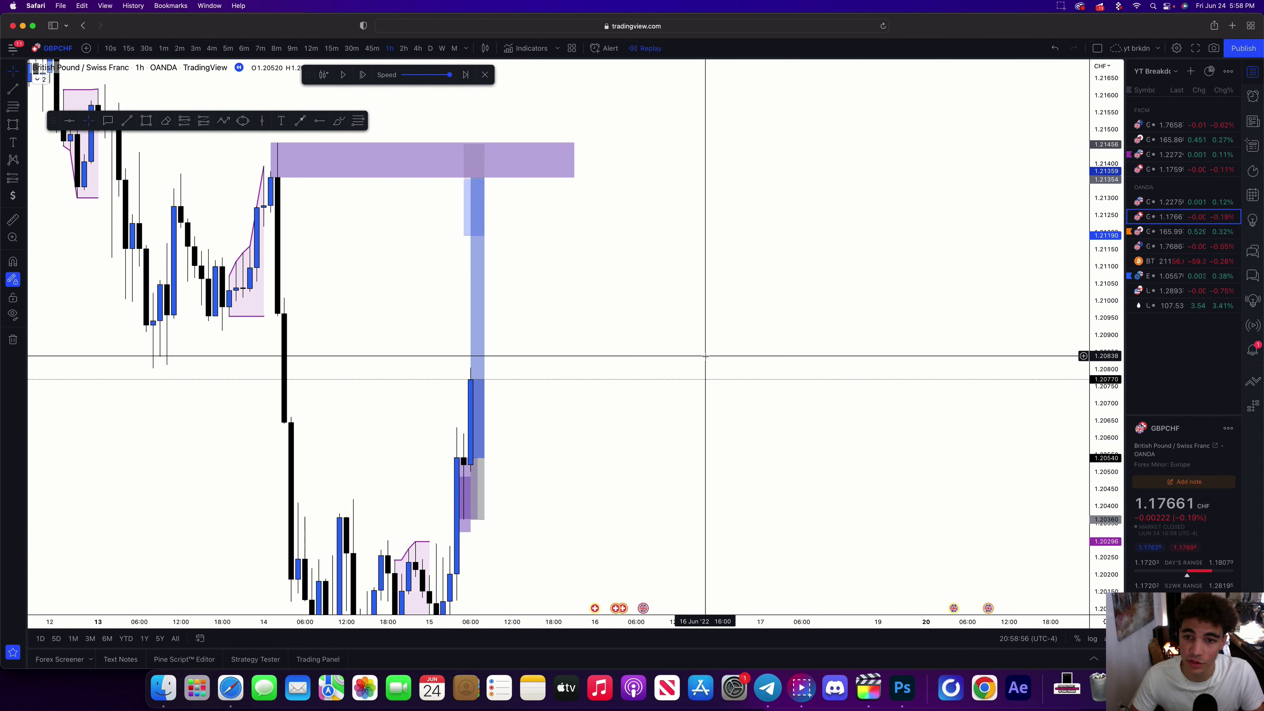
left_click_drag(299, 209, 313, 207)
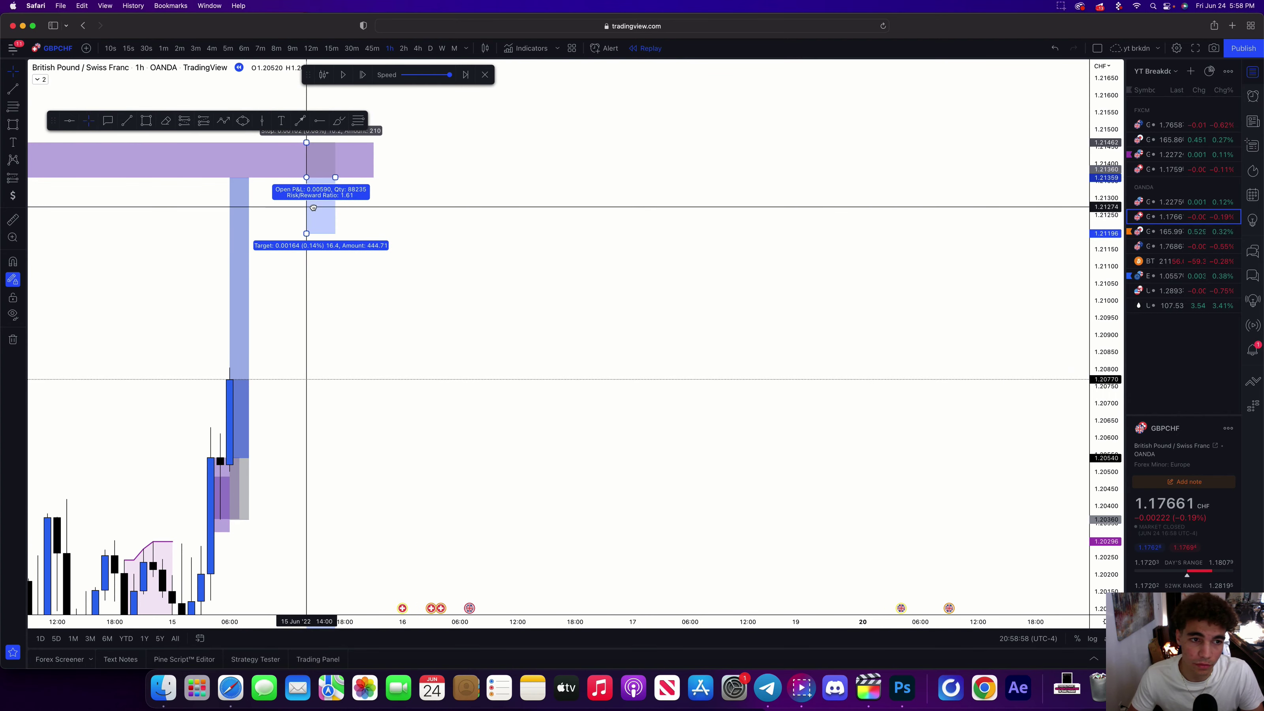
left_click_drag(421, 209, 617, 205)
scroll(717, 359, "up", 4)
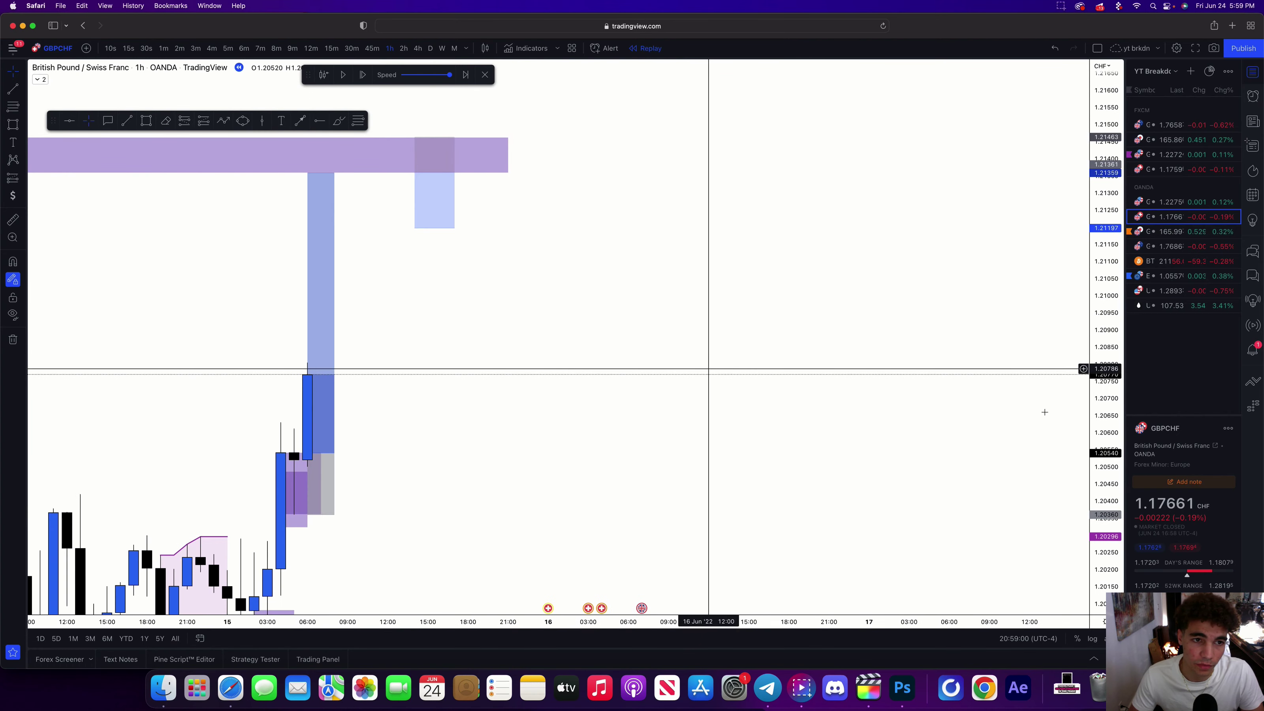
left_click_drag(1109, 478, 1110, 570)
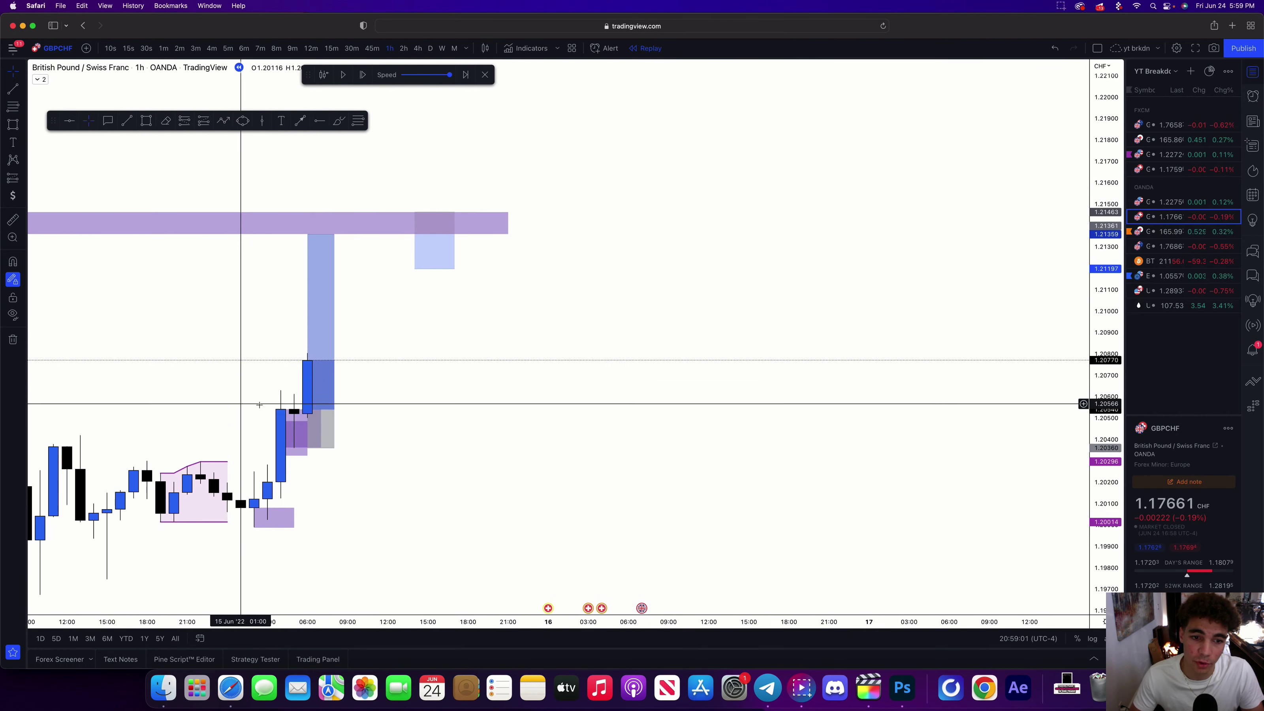
Advance the hourly replay bar by bar until the 16:00 candle on 15 June
left_click(363, 74)
left_click(363, 74)
left_click(362, 75)
left_click(363, 75)
left_click(363, 75)
left_click(362, 75)
left_click(363, 75)
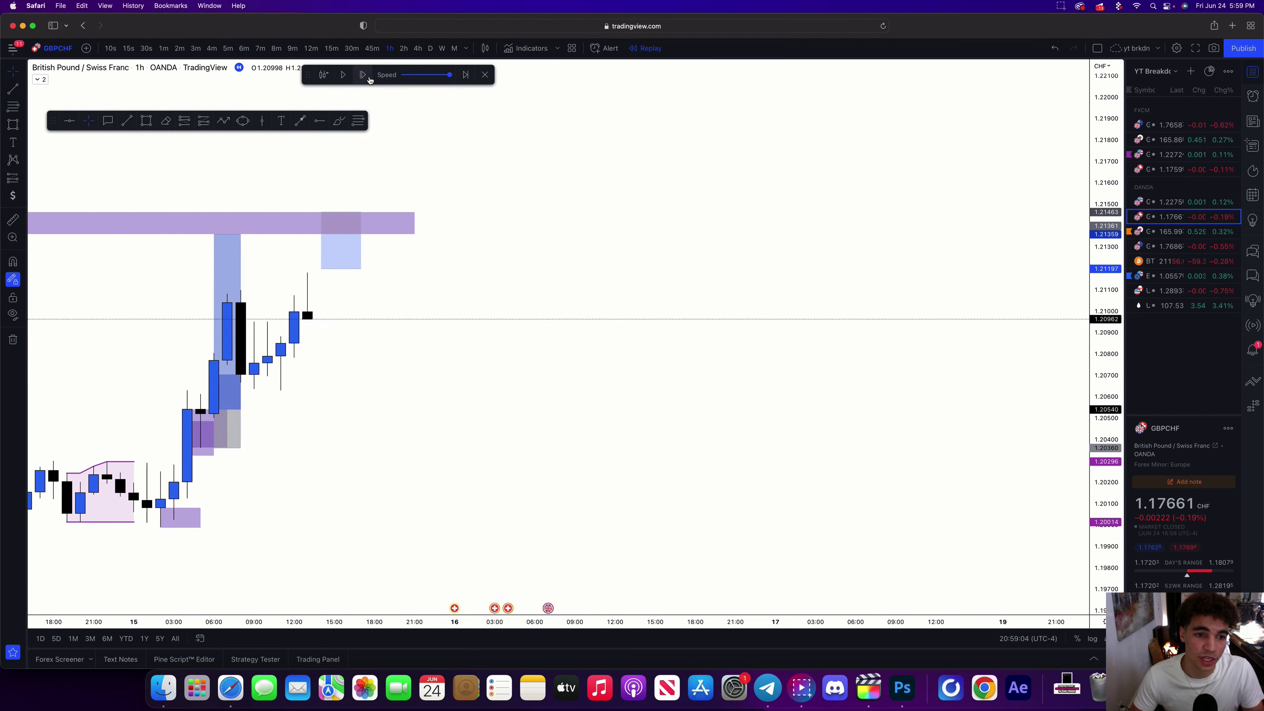
left_click(369, 78)
left_click(369, 78)
left_click(369, 78)
Align the short position with the 15:00 candle on 15 June, with entry about 1.21360 and stop about 1.21462 at the supply zone
left_click_drag(293, 256, 372, 265)
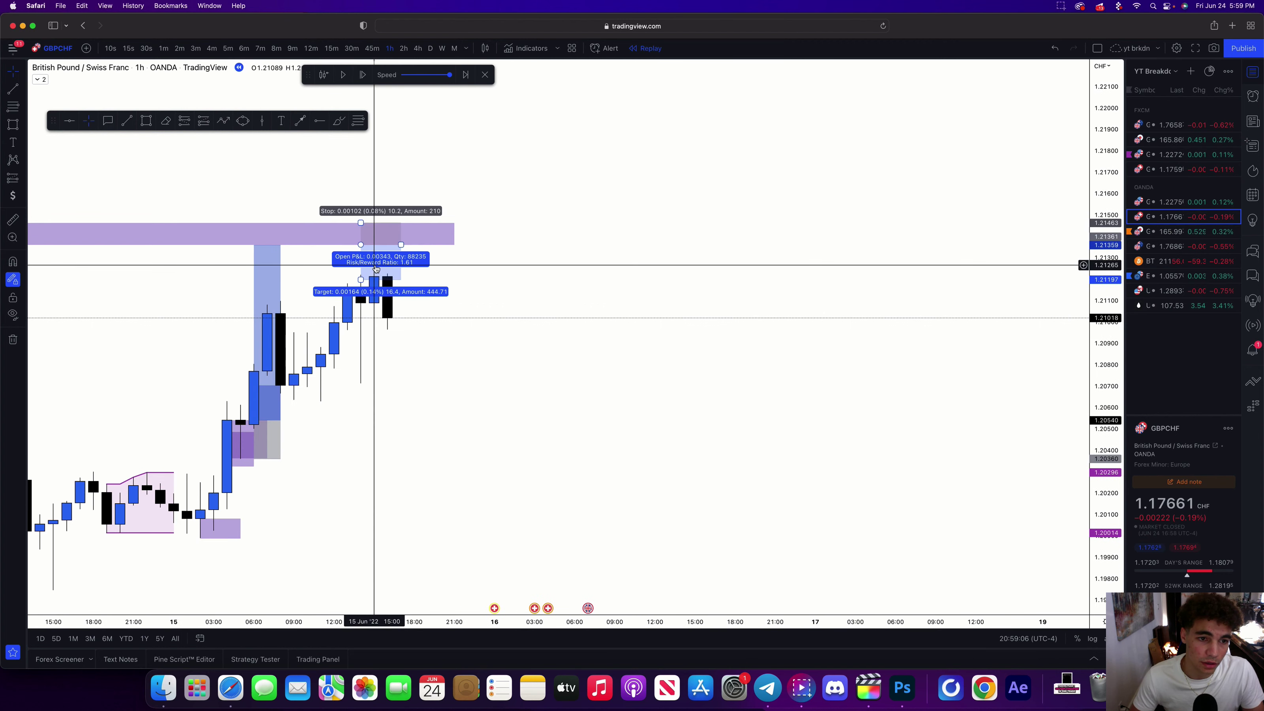
left_click_drag(525, 290, 620, 304)
scroll(1108, 410, "up", 5)
left_click_drag(735, 266, 1006, 392)
scroll(1011, 423, "up", 5)
scroll(1117, 431, "up", 10)
left_click_drag(1117, 430, 1117, 378)
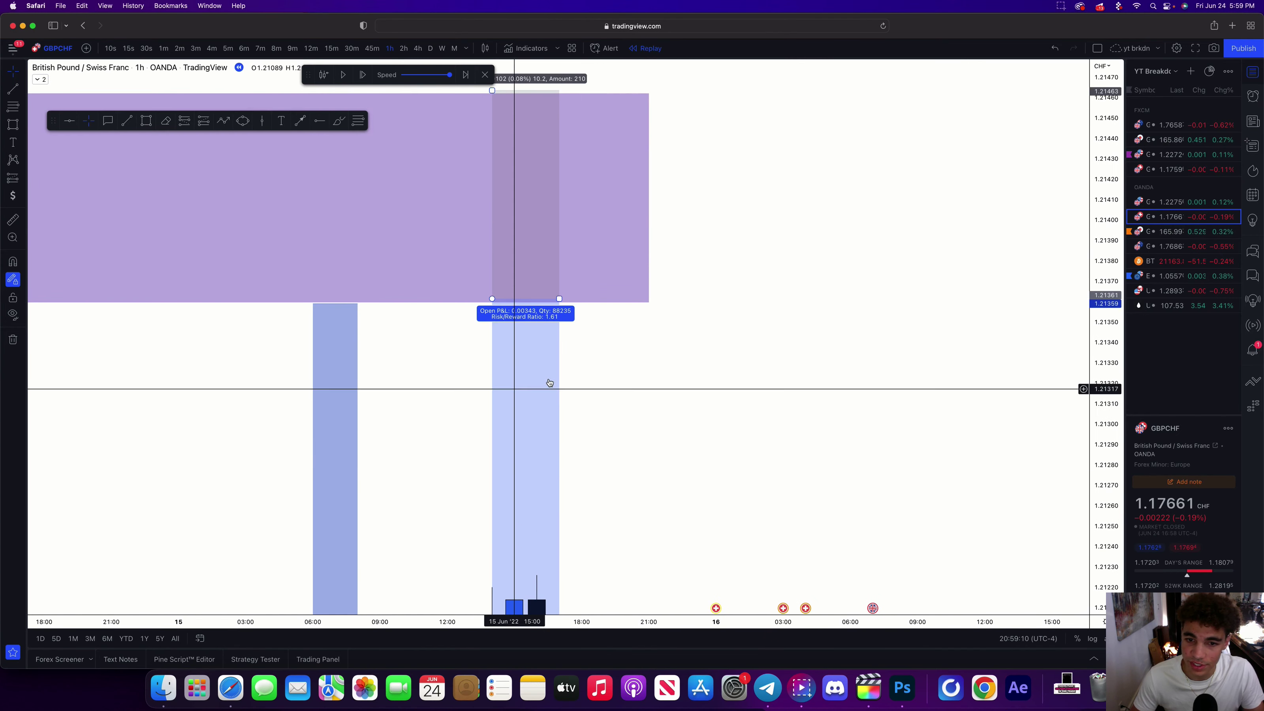
left_click(521, 358)
mouse_move(517, 340)
left_mouse_down()
mouse_move(582, 344)
mouse_move(538, 343)
left_mouse_up()
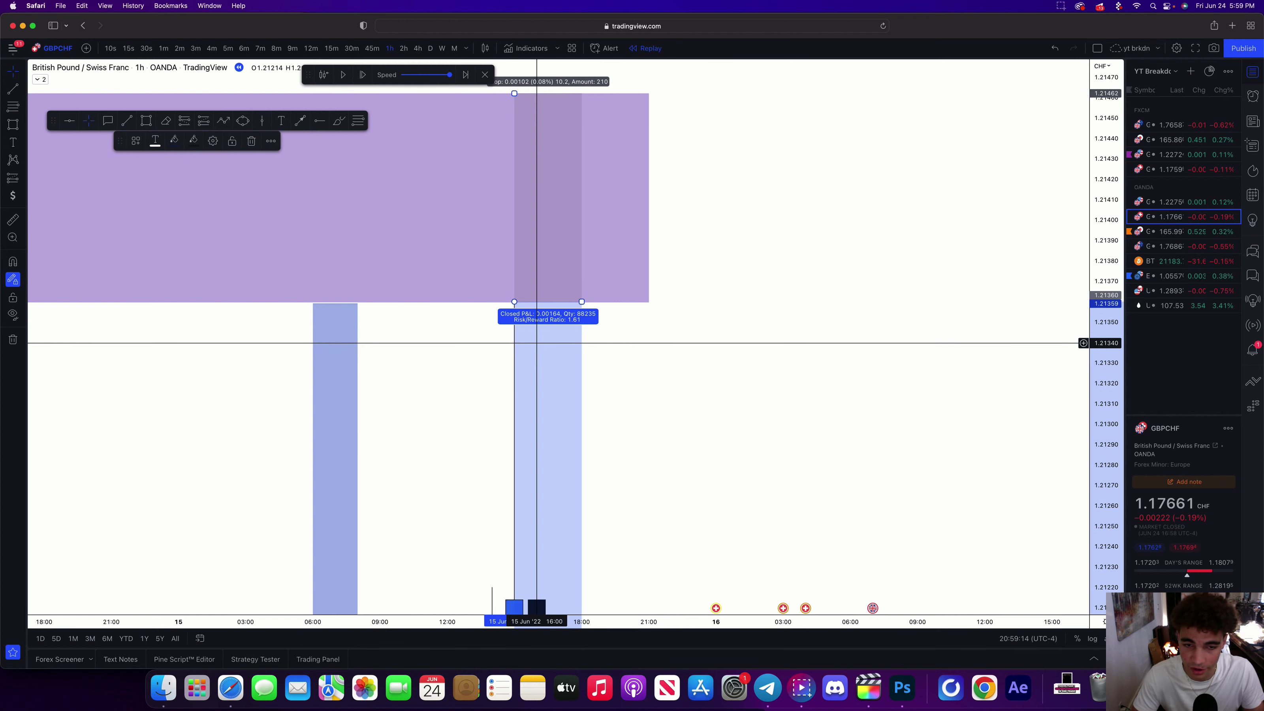
left_click(654, 290)
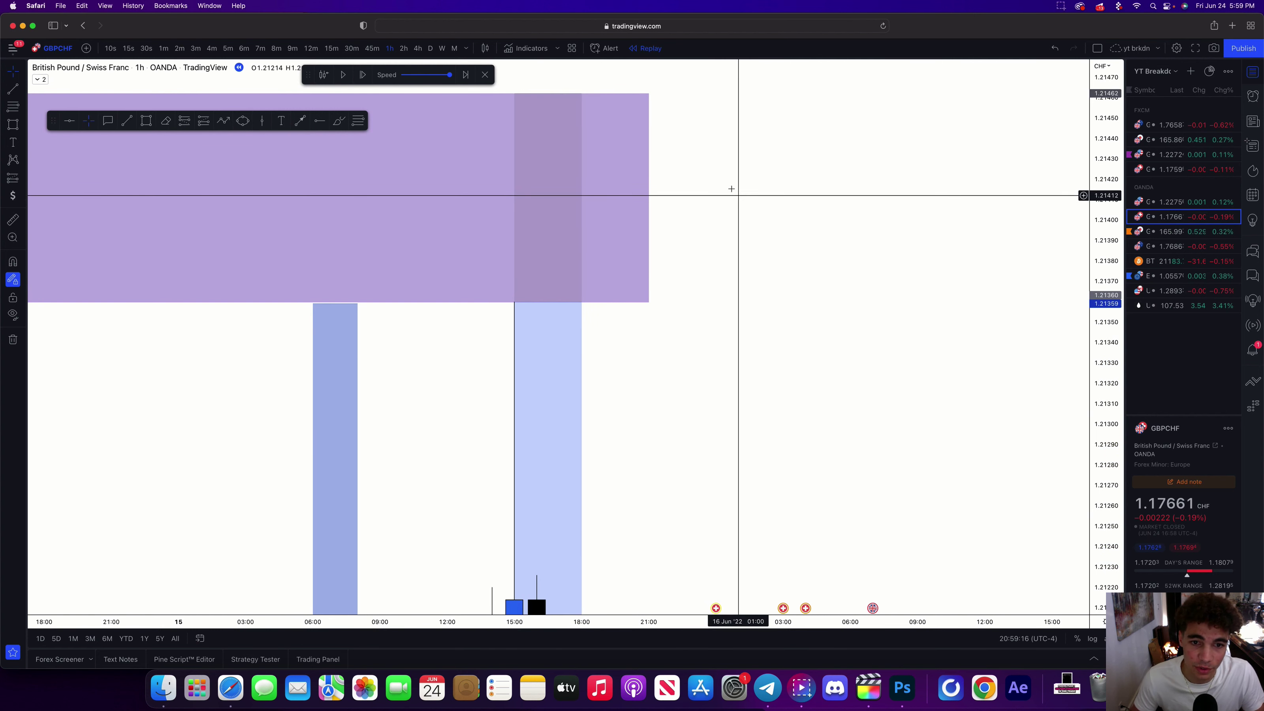
Lower the short position's target to about 1.19665, at the swing low formed after the 14 June drop
left_click_drag(1100, 264, 1099, 588)
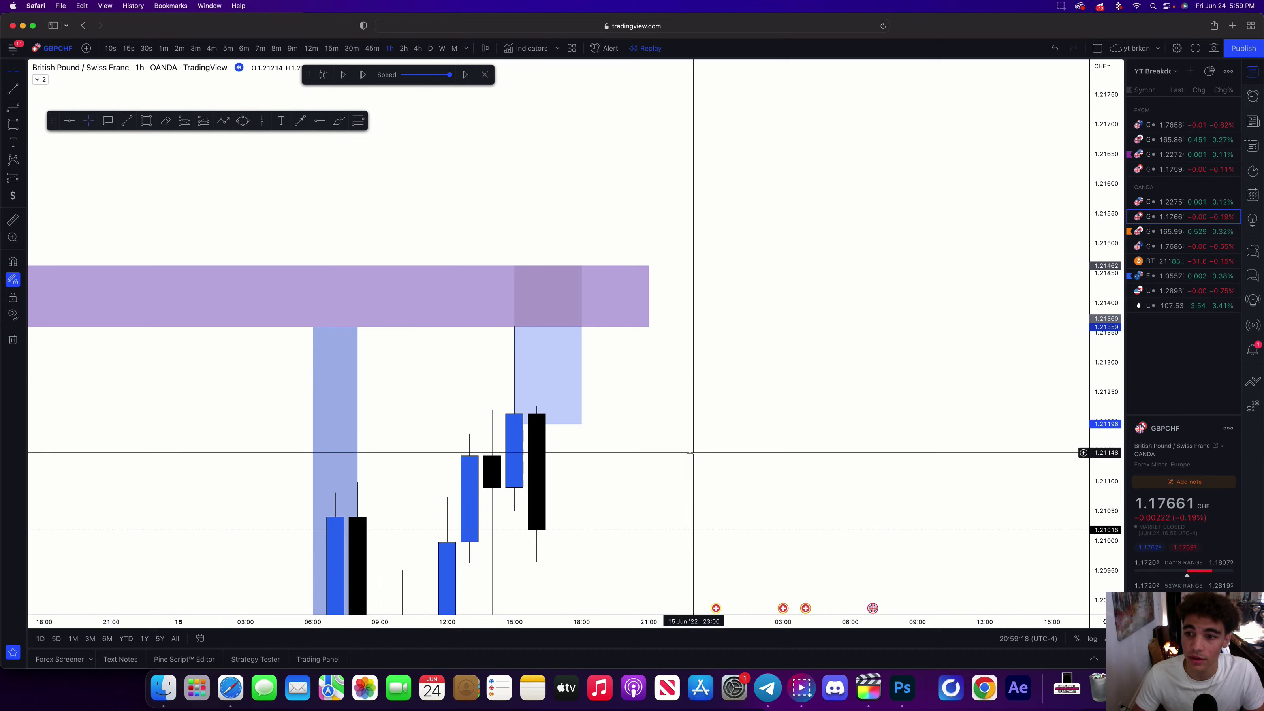
scroll(691, 452, "down", 8)
left_click_drag(930, 536, 925, 142)
left_click_drag(1121, 322, 1115, 615)
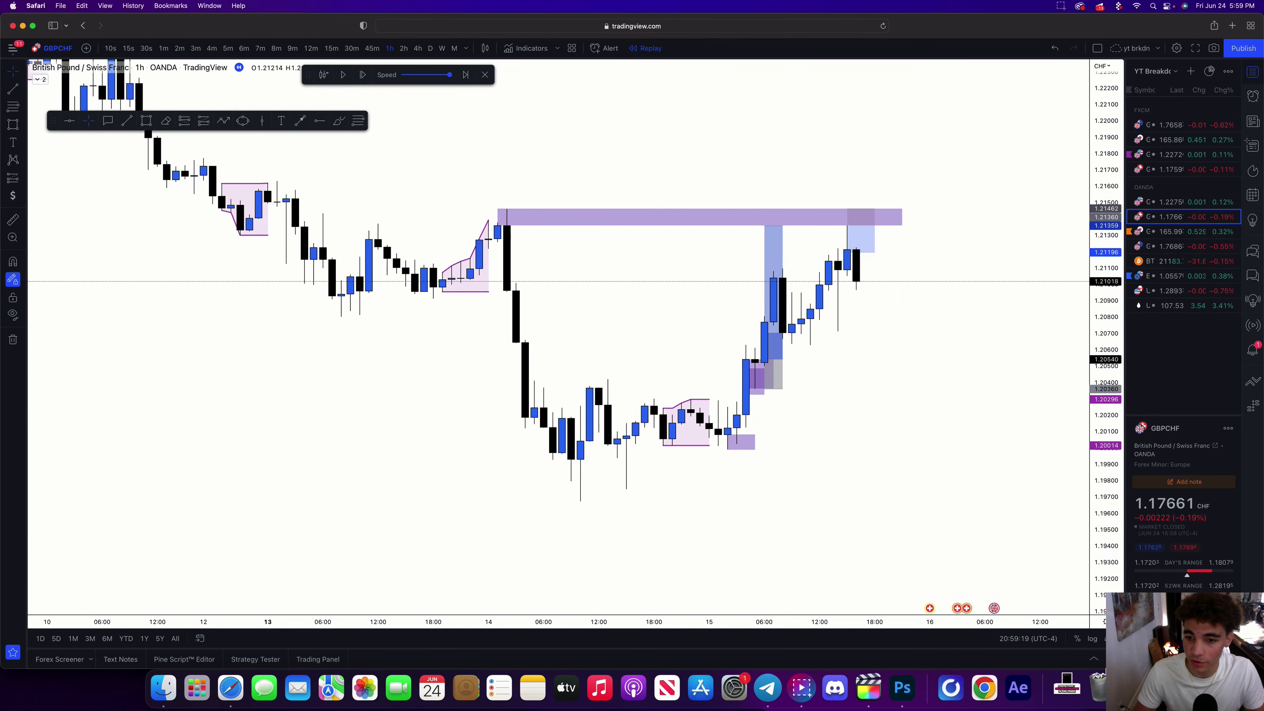
scroll(951, 531, "down", 6)
left_click_drag(901, 239, 737, 248)
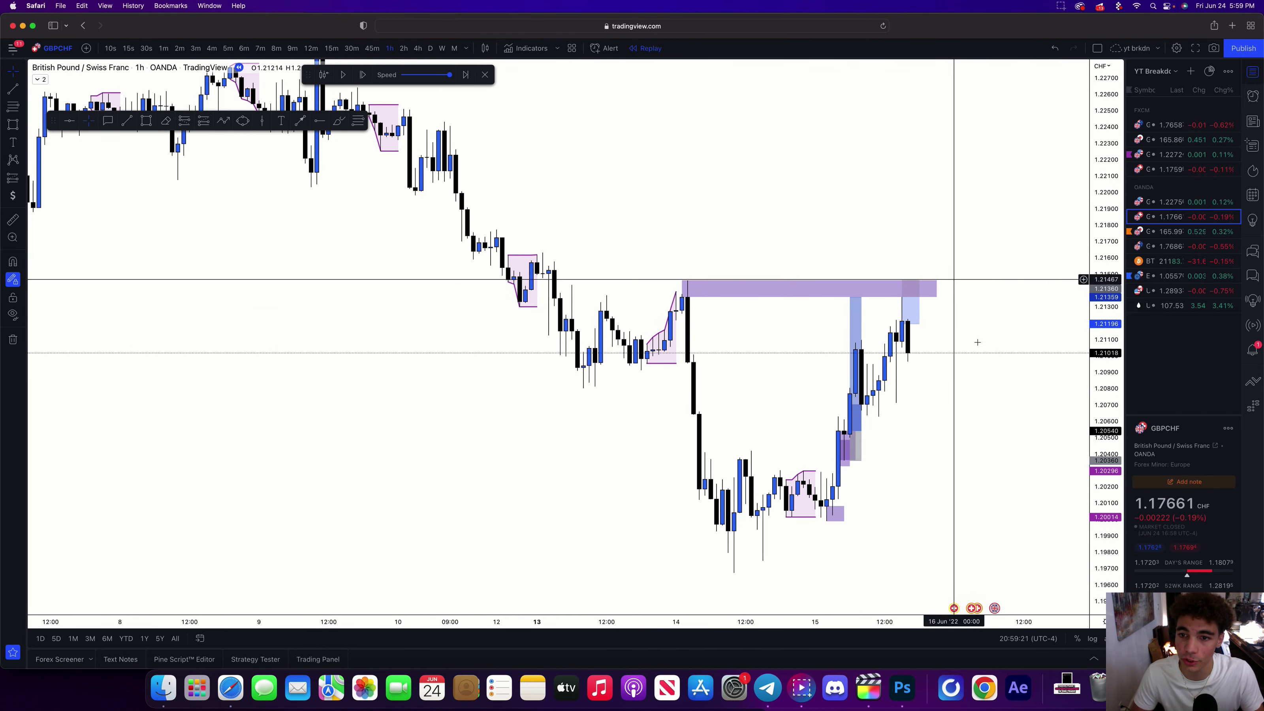
left_click(907, 319)
left_click_drag(902, 324, 902, 482)
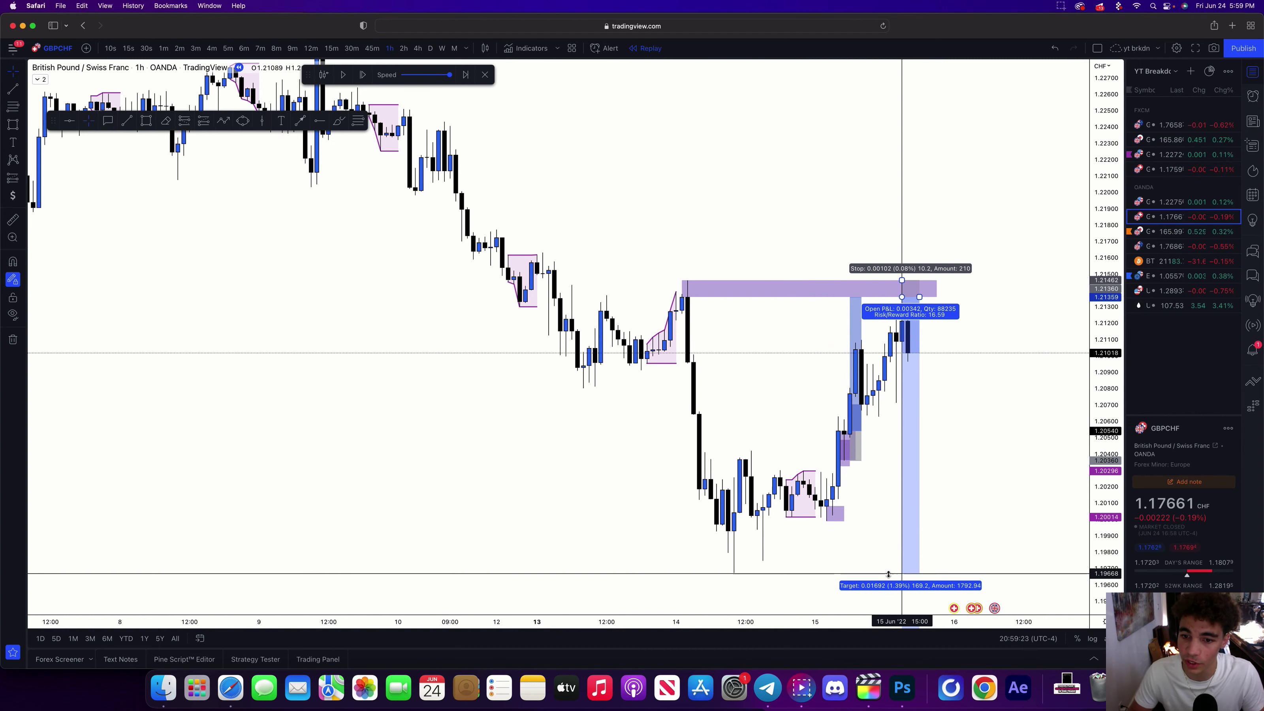
left_click_drag(889, 575, 889, 575)
scroll(722, 239, "down", 3)
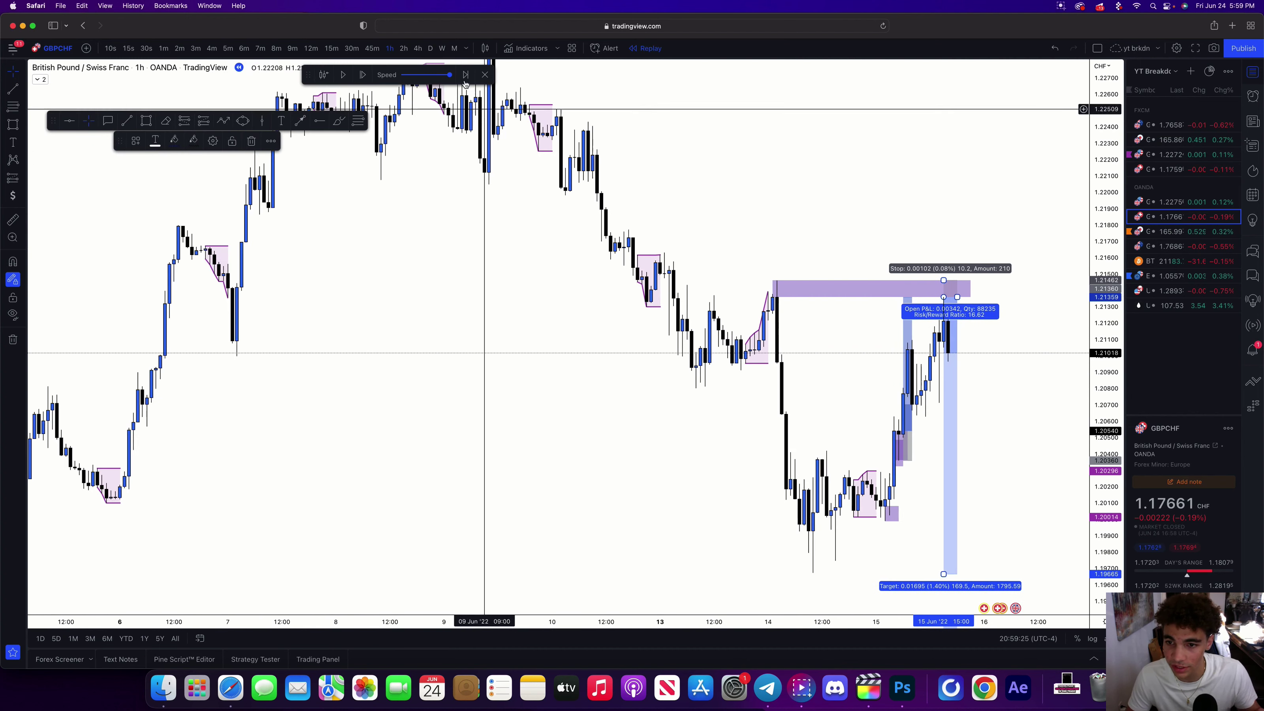
Switch to the 4-hour and daily timeframes and examine the historical lows between mid-2020 and early 2021
left_click(417, 48)
scroll(500, 501, "down", 6)
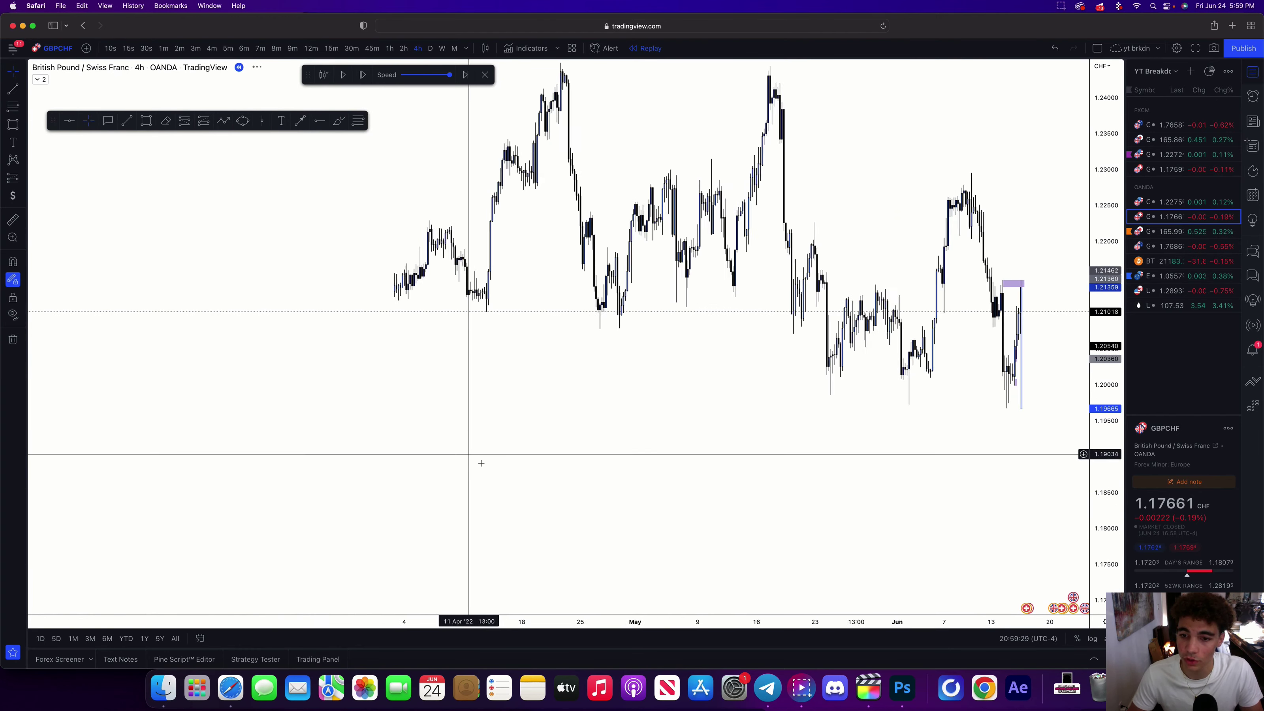
scroll(481, 463, "down", 5)
left_click_drag(319, 460, 893, 419)
left_click_drag(459, 377, 886, 370)
scroll(599, 374, "left", 5)
scroll(762, 392, "up", 10)
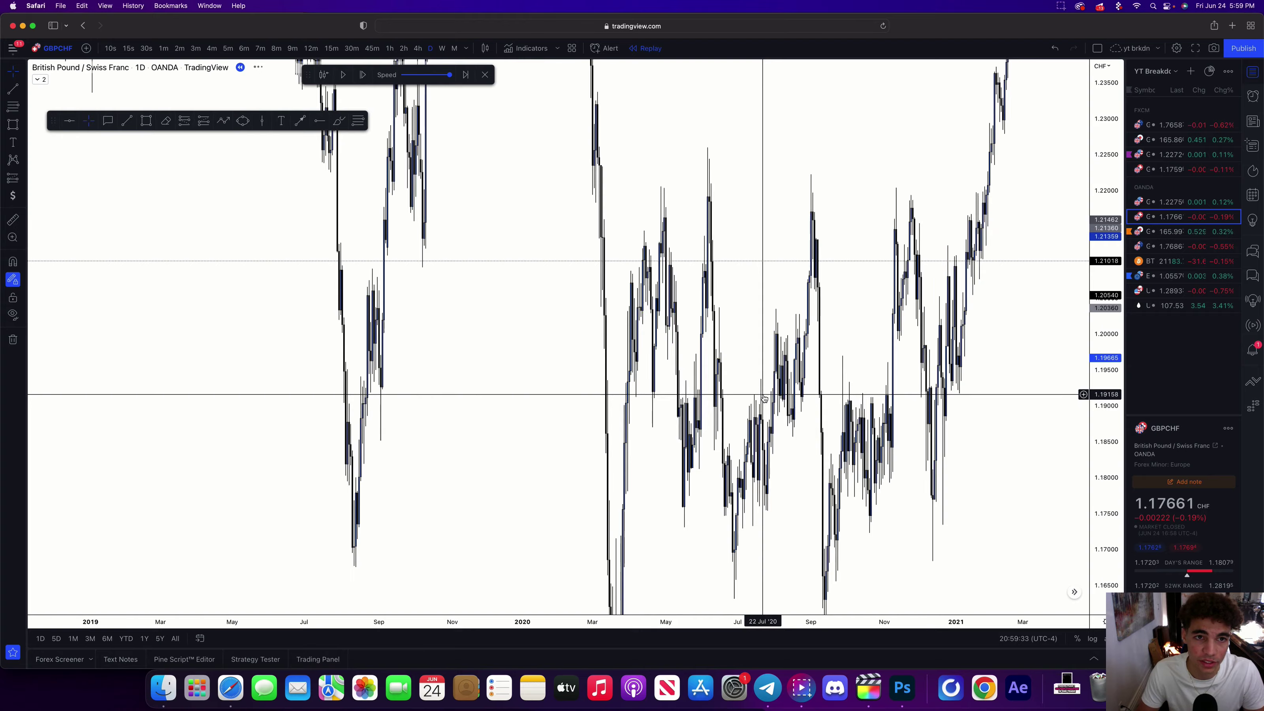
left_click_drag(861, 403, 819, 396)
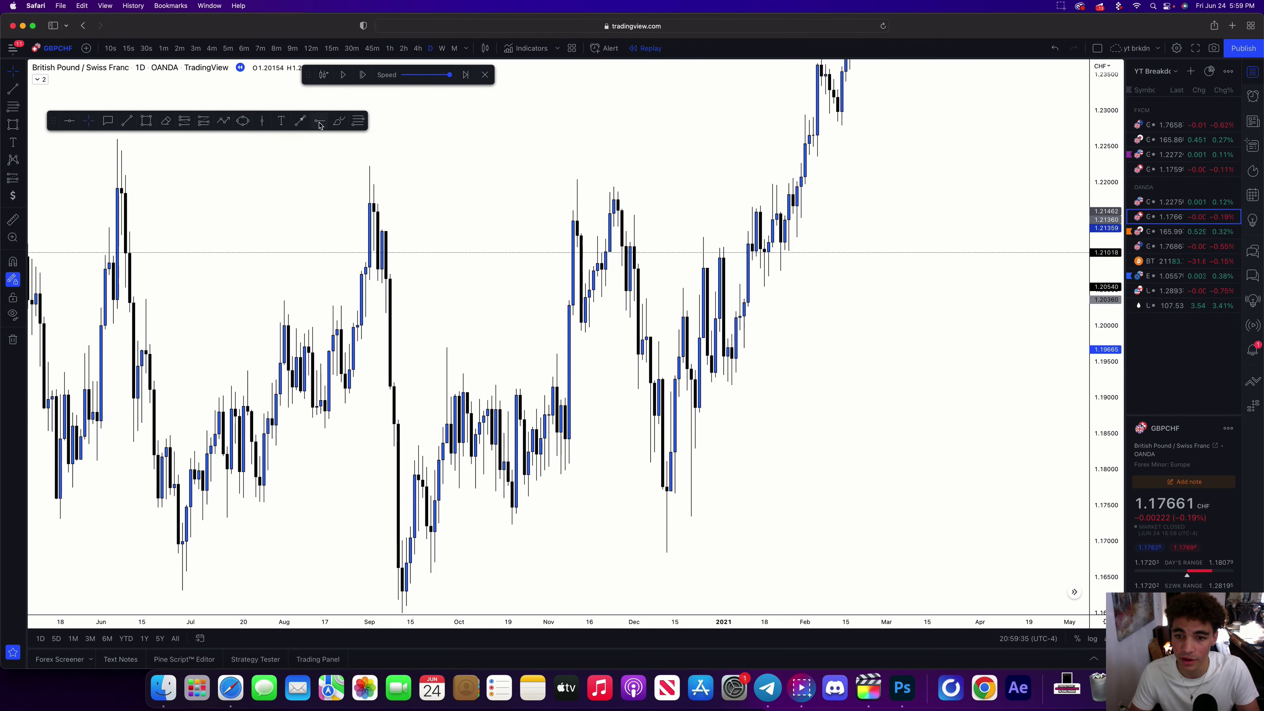
Draw horizontal rays from the late December, mid-December and September 2020 lows at about 1.19171, 1.17322 and 1.1600
left_click(712, 384)
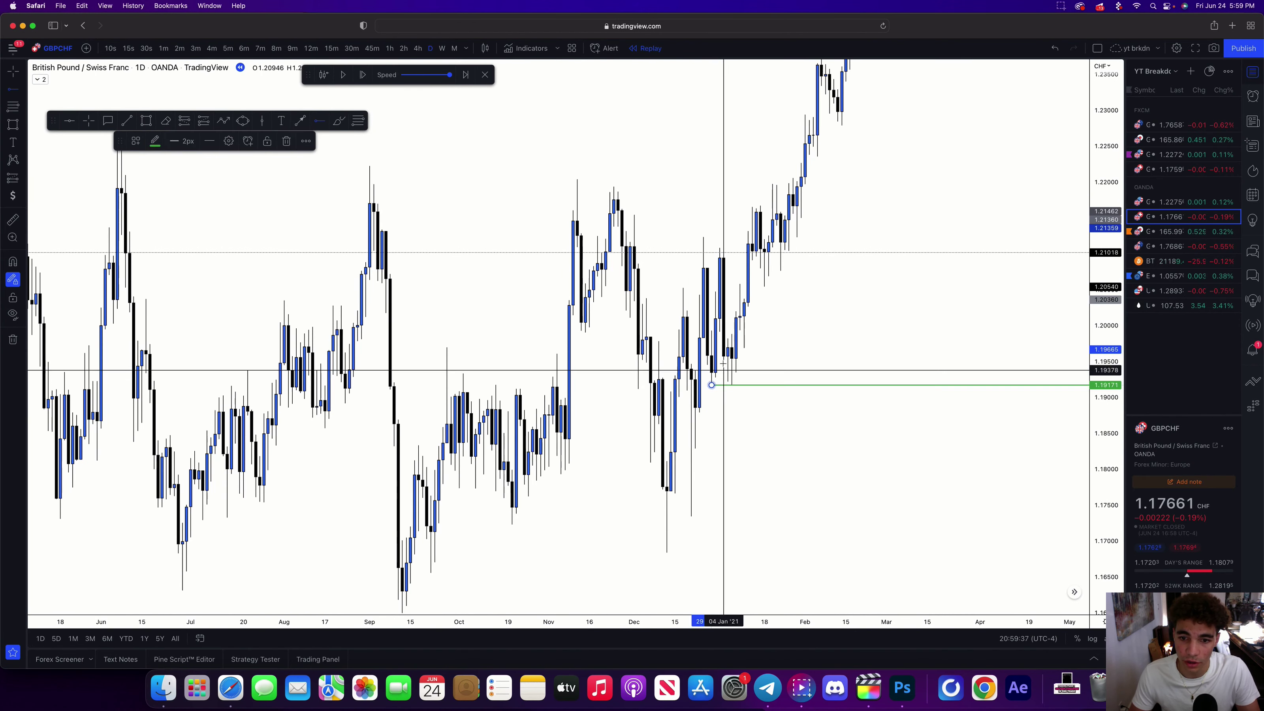
left_click(667, 518)
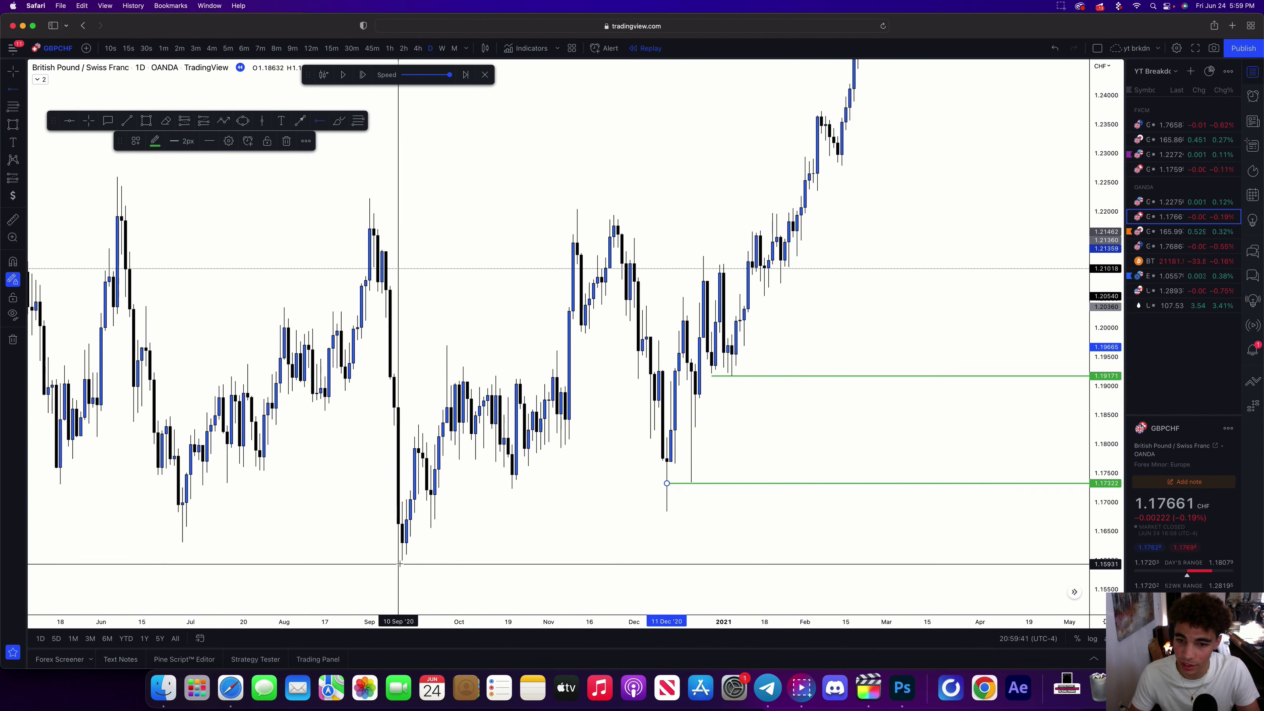
left_click(398, 560)
scroll(439, 499, "right", 10)
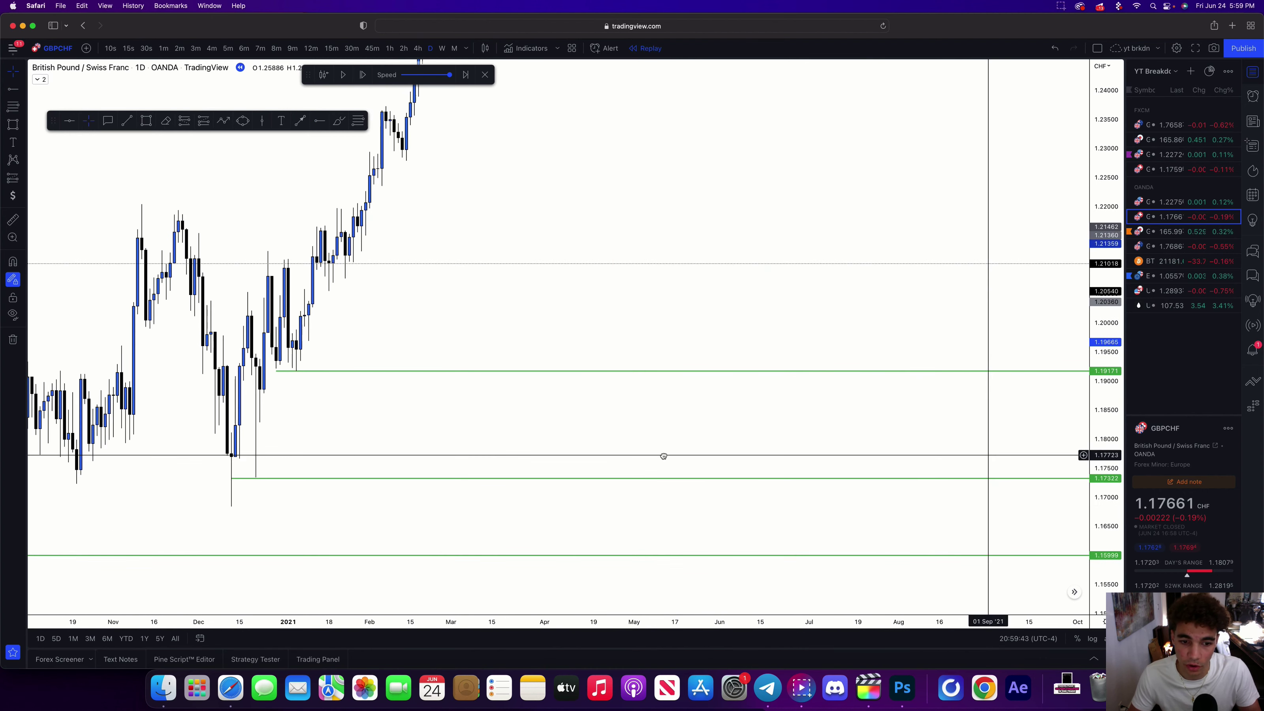
Lower the short position's target to about 1.19174, at the ray drawn from the late December 2020 low
left_click_drag(665, 456, 191, 532)
scroll(817, 373, "right", 1)
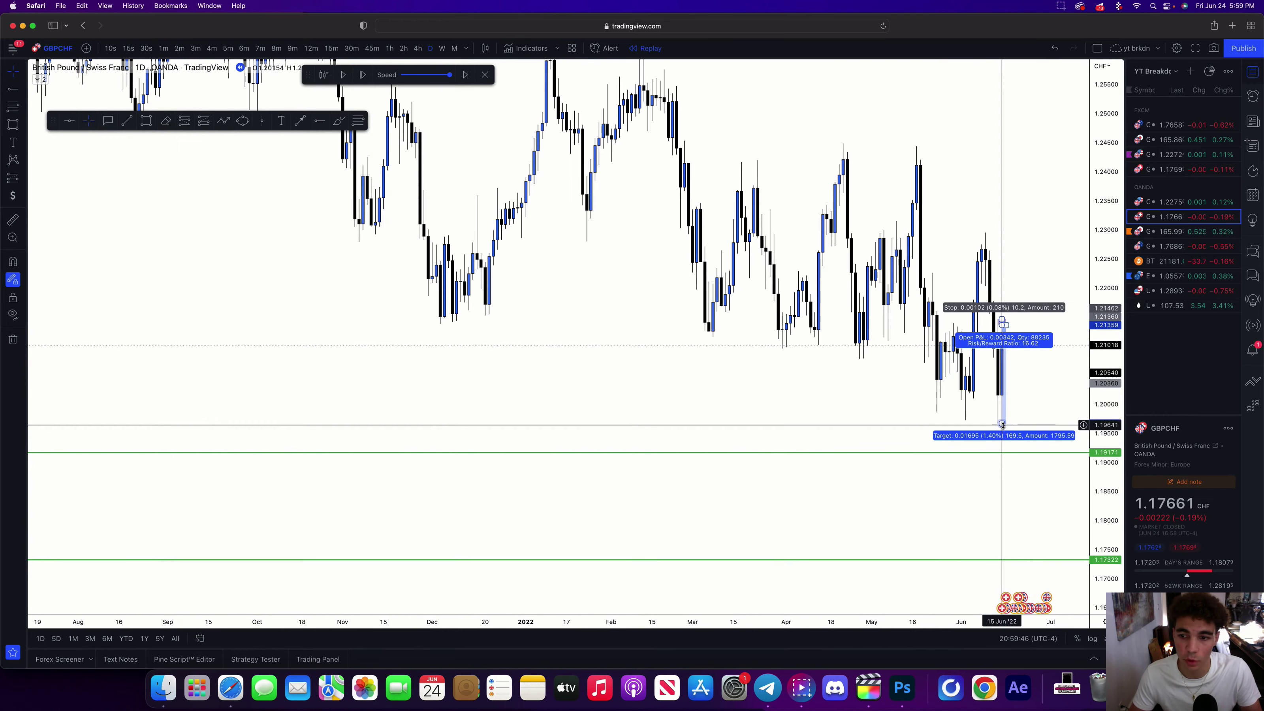
left_click_drag(1003, 424, 1002, 453)
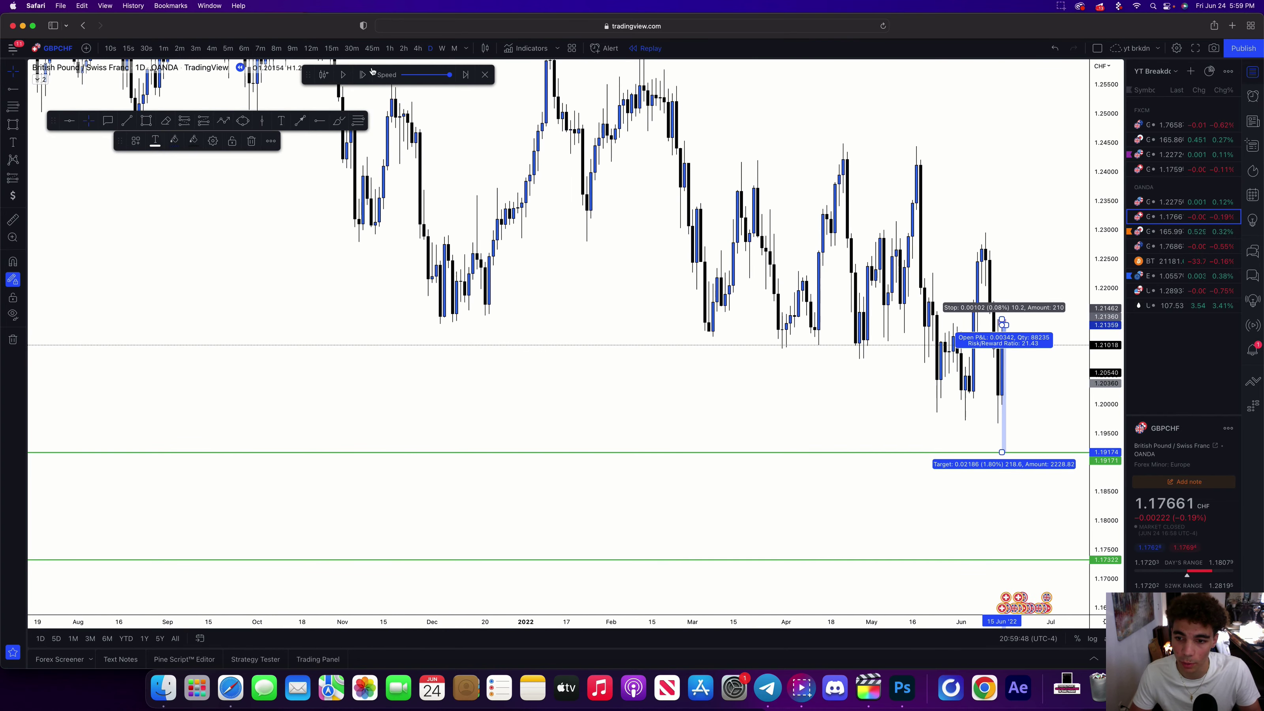
Switch to the 5-minute timeframe and advance the replay candle by candle to about 18:55 on 15 June
left_click(228, 48)
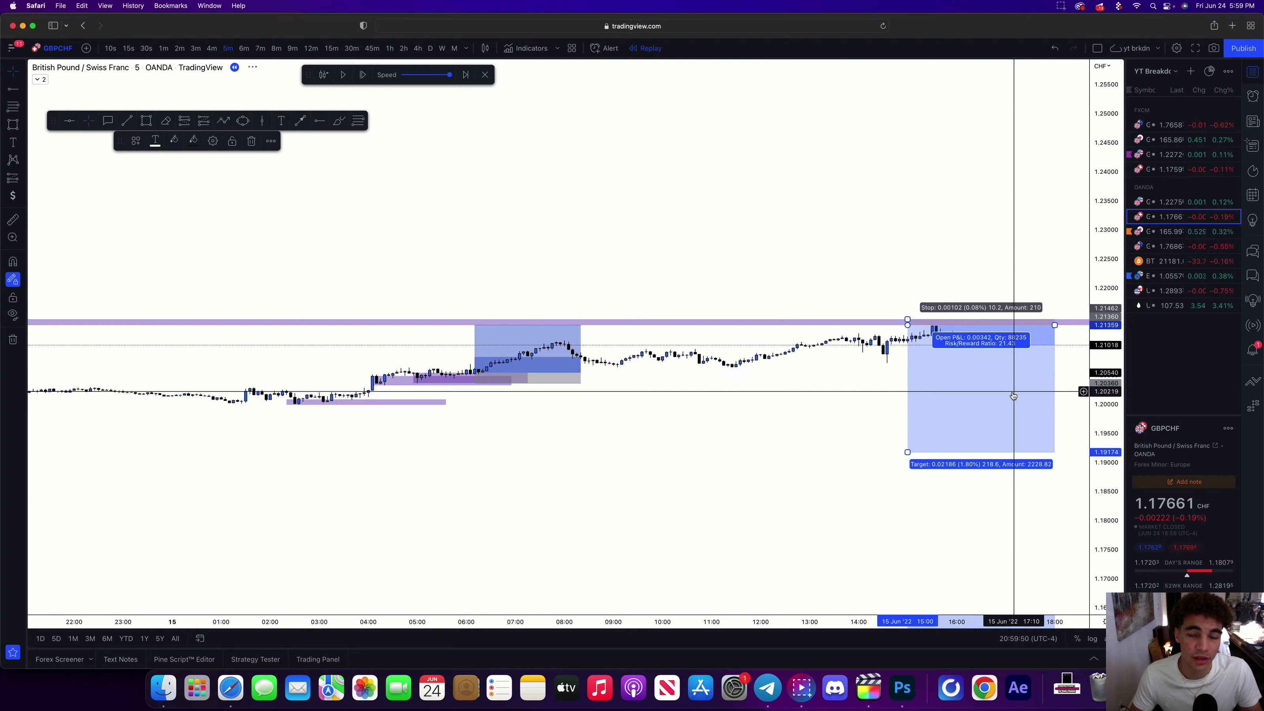
scroll(1115, 480, "down", 3)
left_click_drag(1115, 480, 1110, 278)
scroll(880, 435, "up", 4)
left_click_drag(753, 432, 530, 286)
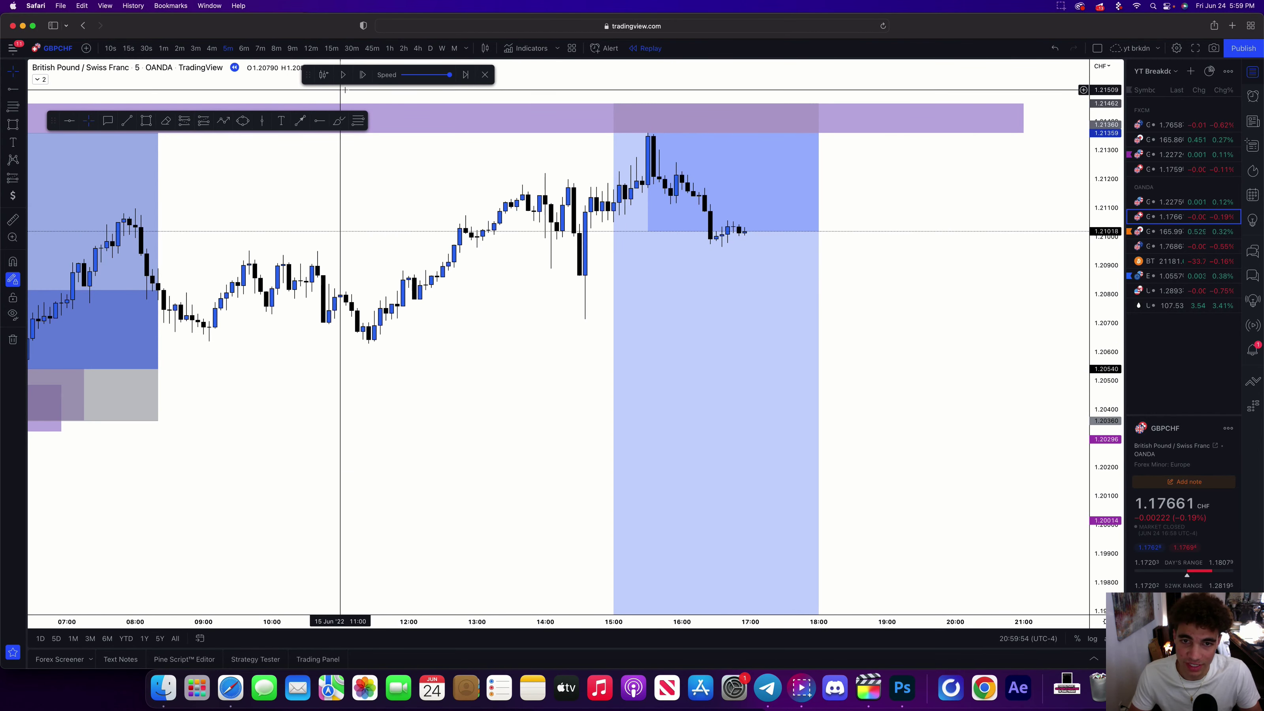
left_click(367, 80)
double_click(367, 80)
left_click(367, 81)
left_click(368, 80)
left_click(367, 81)
left_click(368, 81)
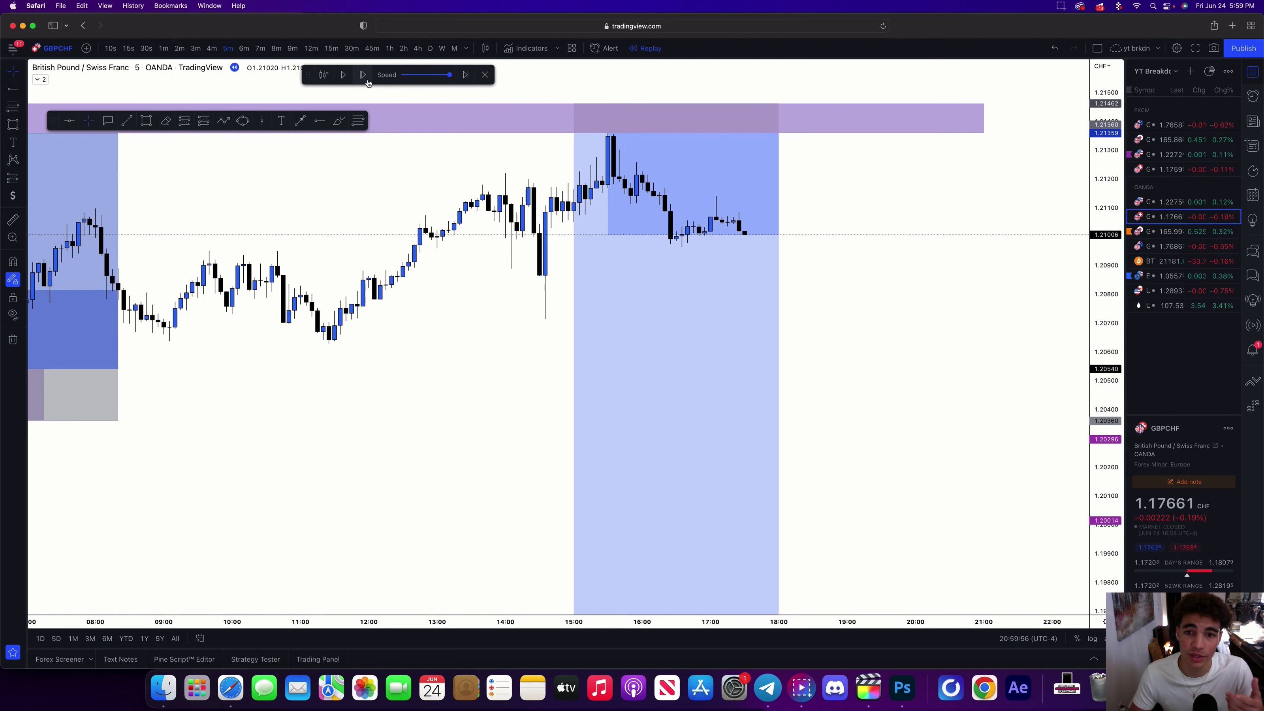
left_click(367, 80)
left_click(367, 81)
left_click(363, 75)
left_click(363, 75)
left_click(364, 74)
left_click(363, 74)
left_click(363, 74)
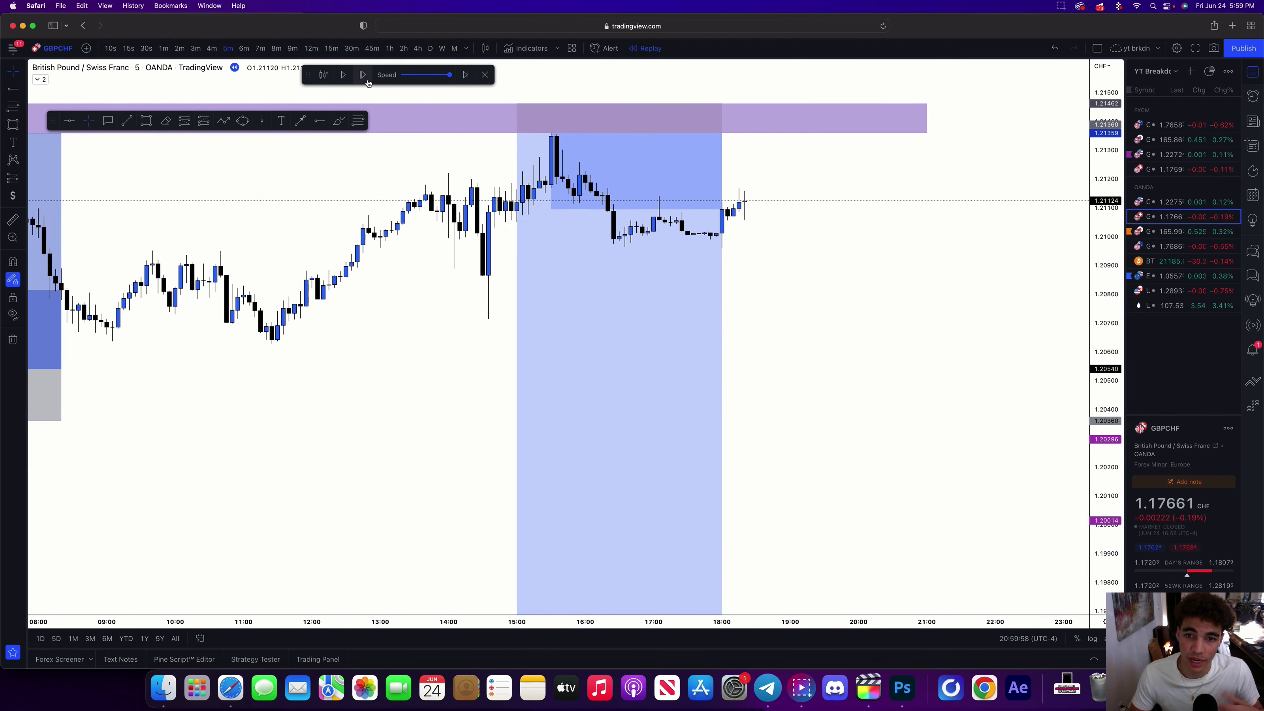
left_click(364, 74)
left_click(364, 74)
left_click(363, 74)
left_click(364, 75)
left_click(364, 75)
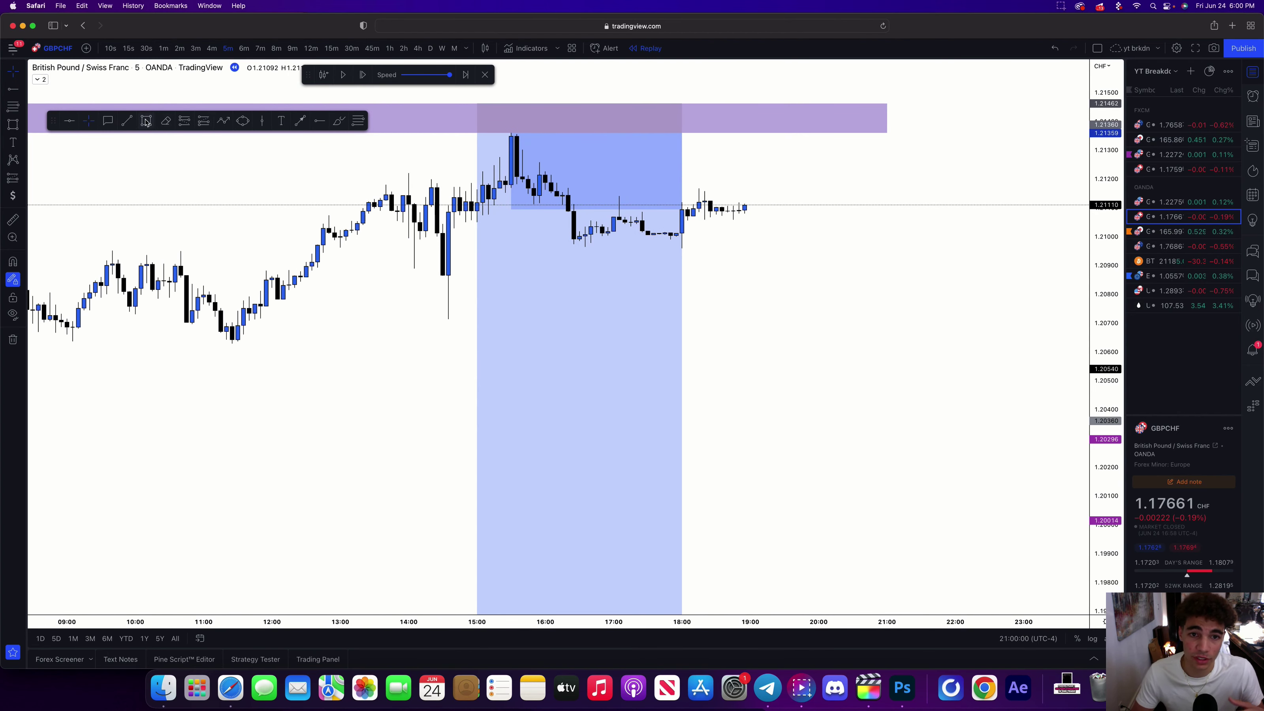
Draw a supply zone rectangle from the 15:45 candle to 21:25, between about 1.21264 and 1.21117
left_click_drag(522, 186, 915, 131)
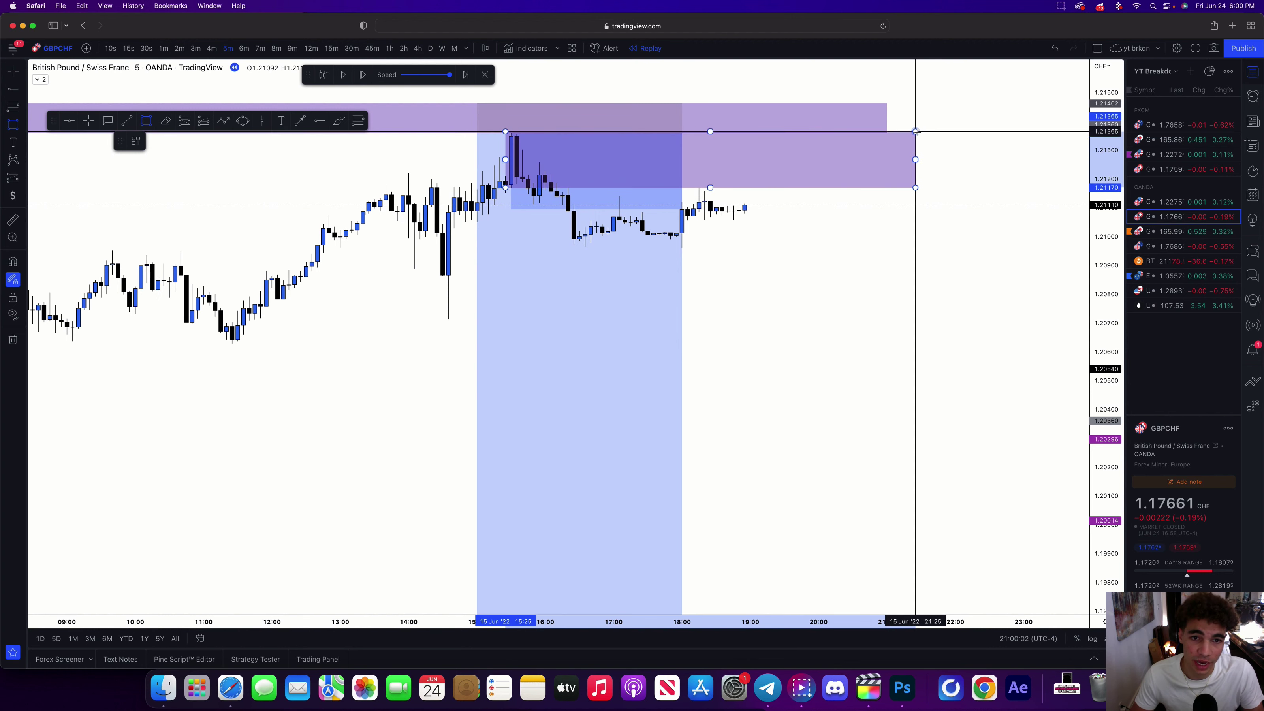
scroll(917, 132, "down", 5)
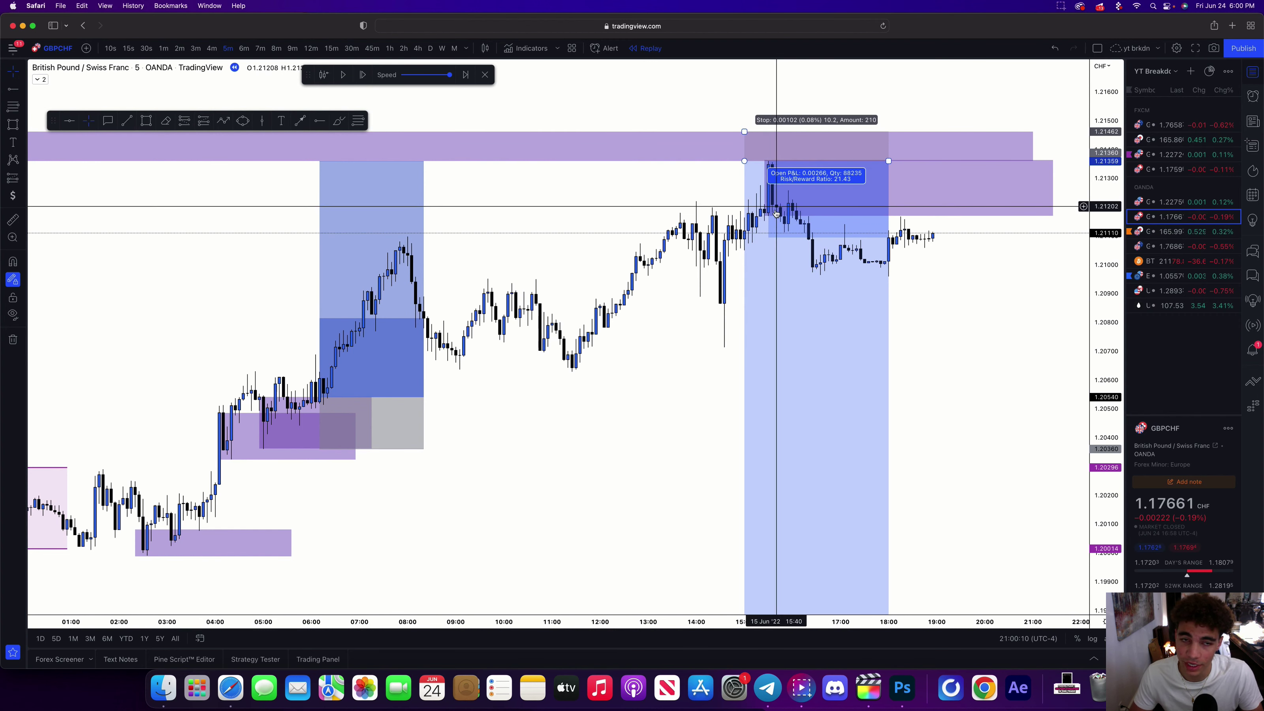
left_click_drag(764, 160, 776, 192)
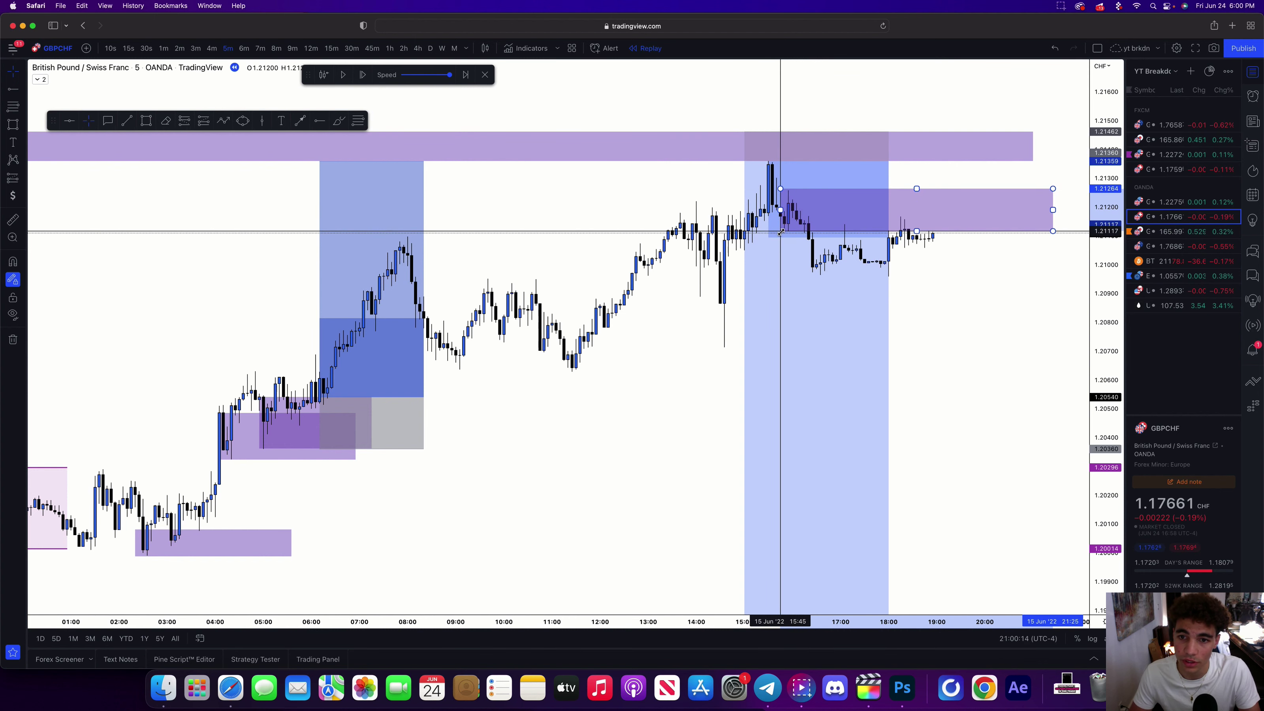
Place a short position at 18:20 with entry about 1.21113, stop about 1.21266 and target about 1.19200
left_click_drag(1000, 255, 915, 271)
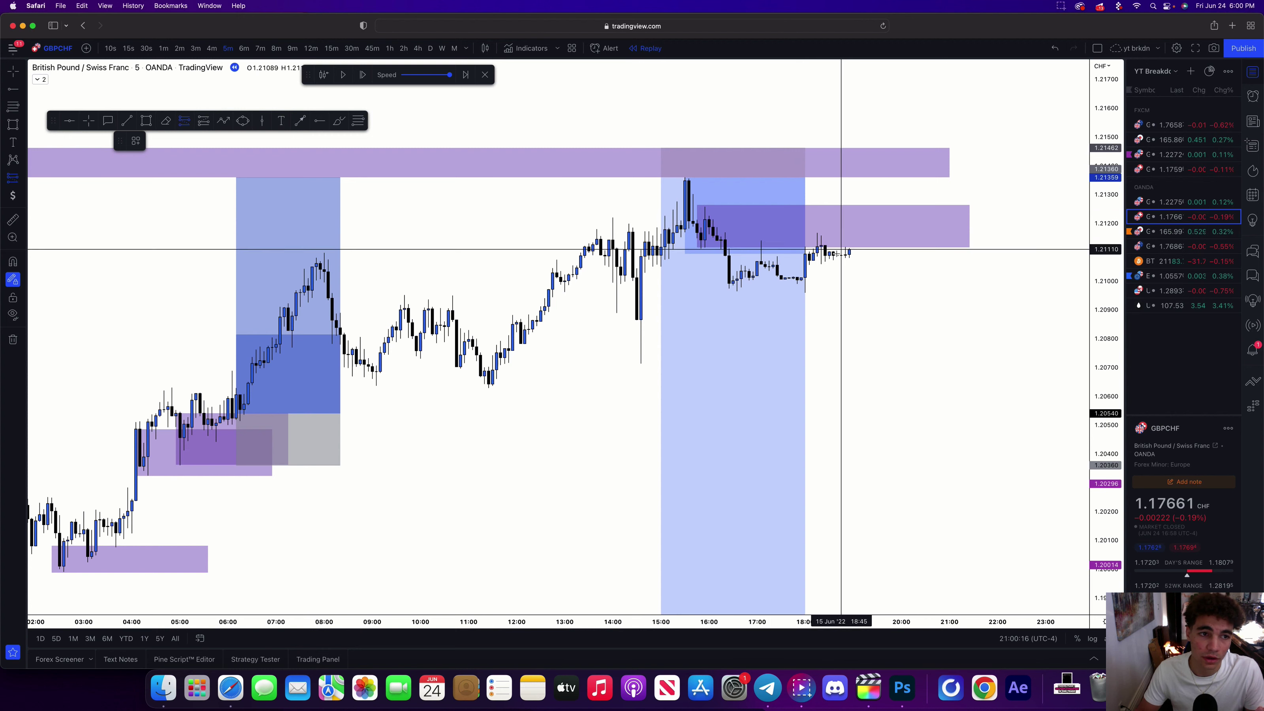
left_click(821, 248)
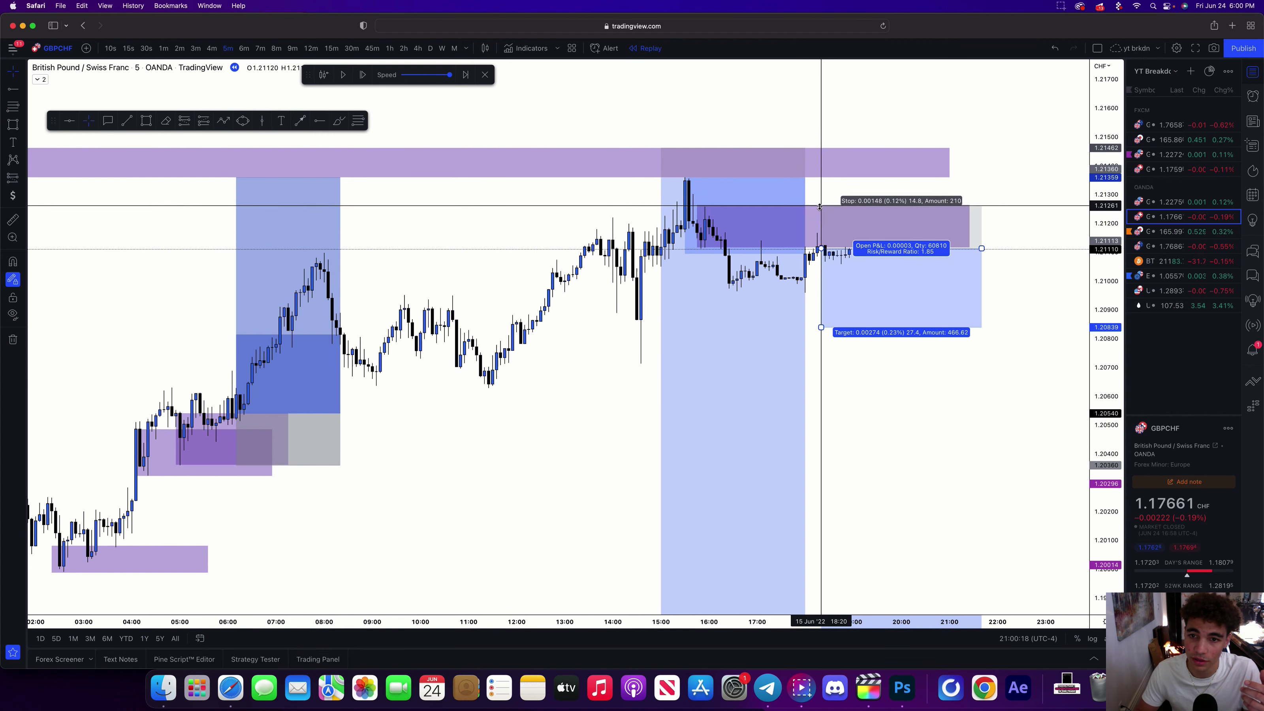
scroll(820, 205, "down", 10)
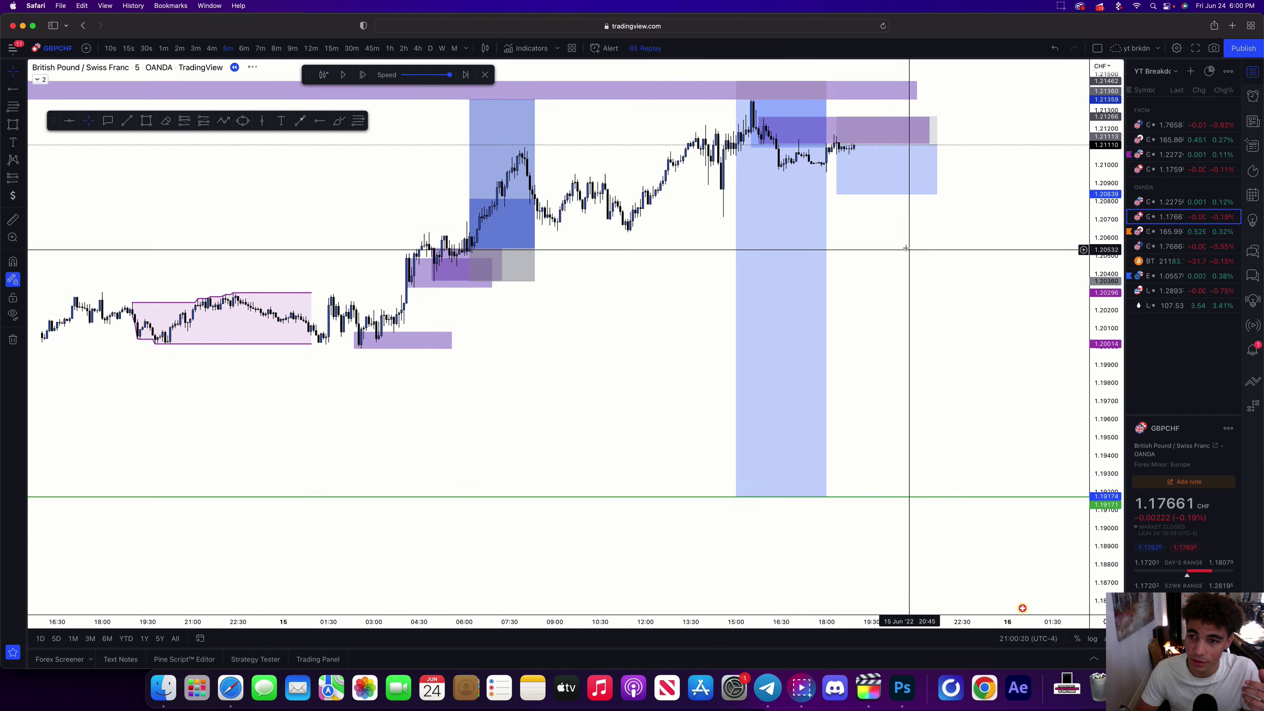
left_click_drag(836, 192, 879, 514)
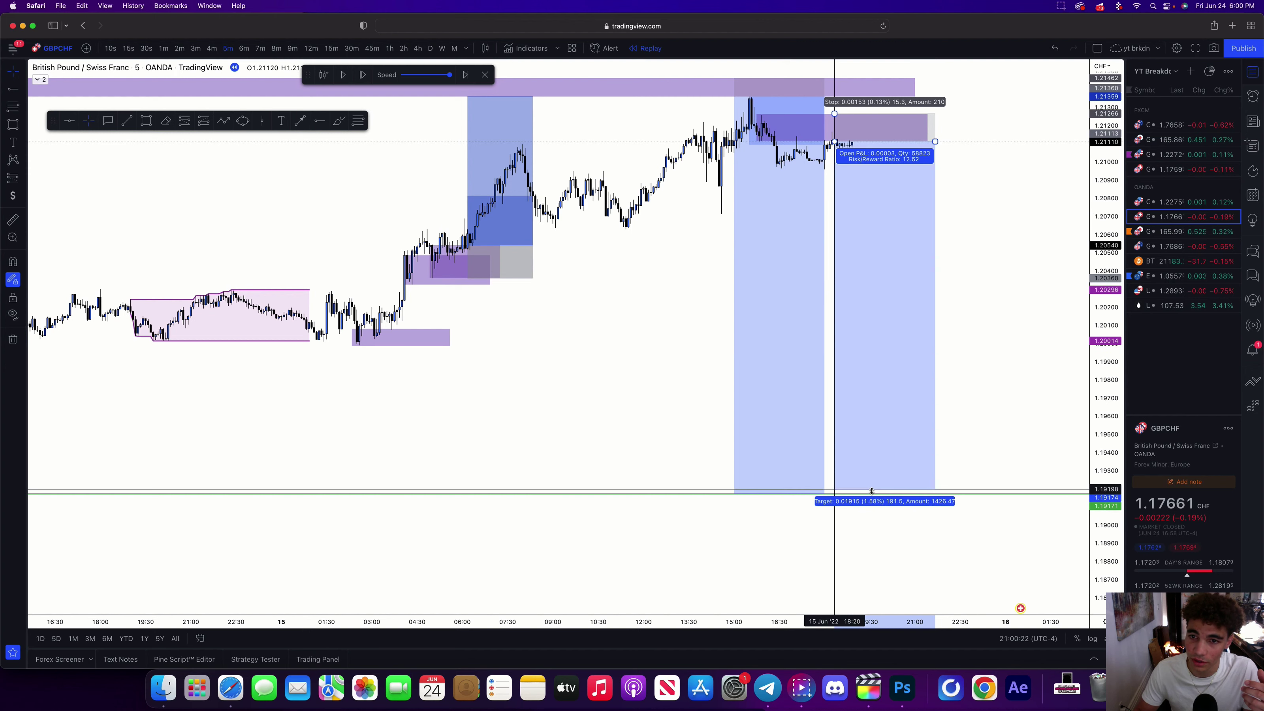
scroll(896, 259, "up", 5)
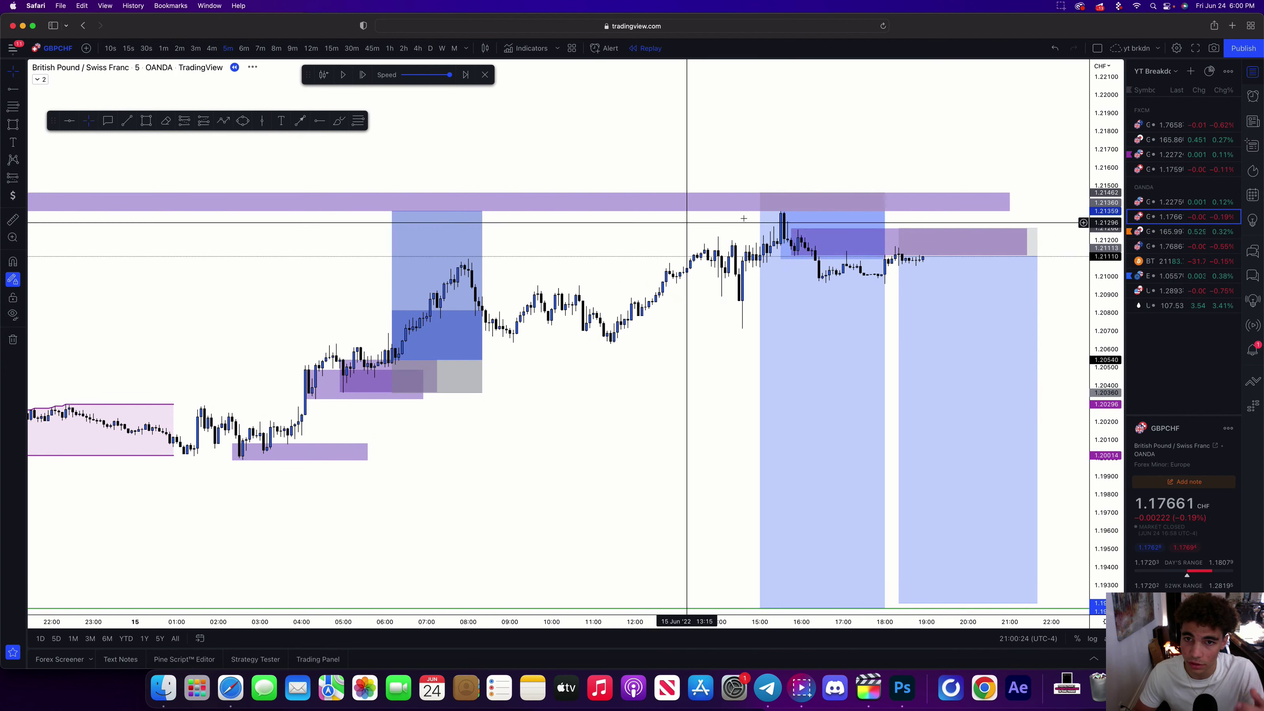
Add a short position at 15:55 with entry about 1.21190, stop about 1.21366 and target about 1.19198
left_click(787, 247)
left_click(185, 81)
left_click(184, 121)
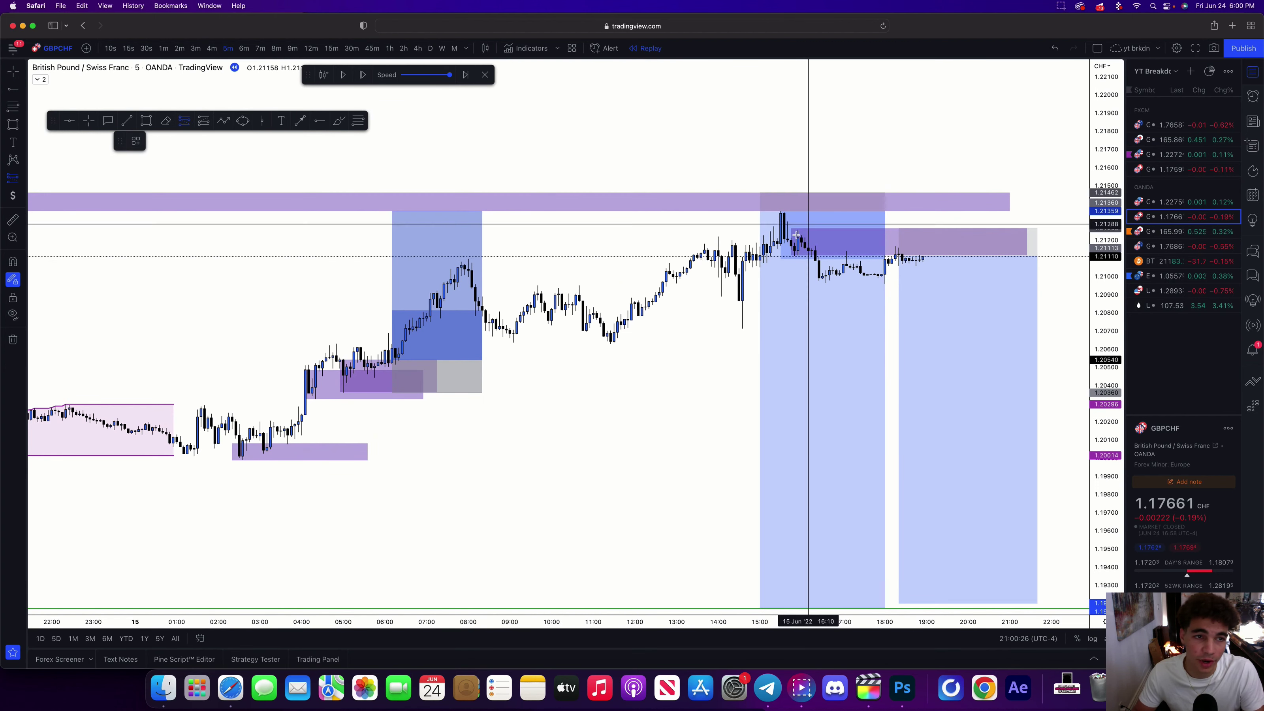
left_click(798, 242)
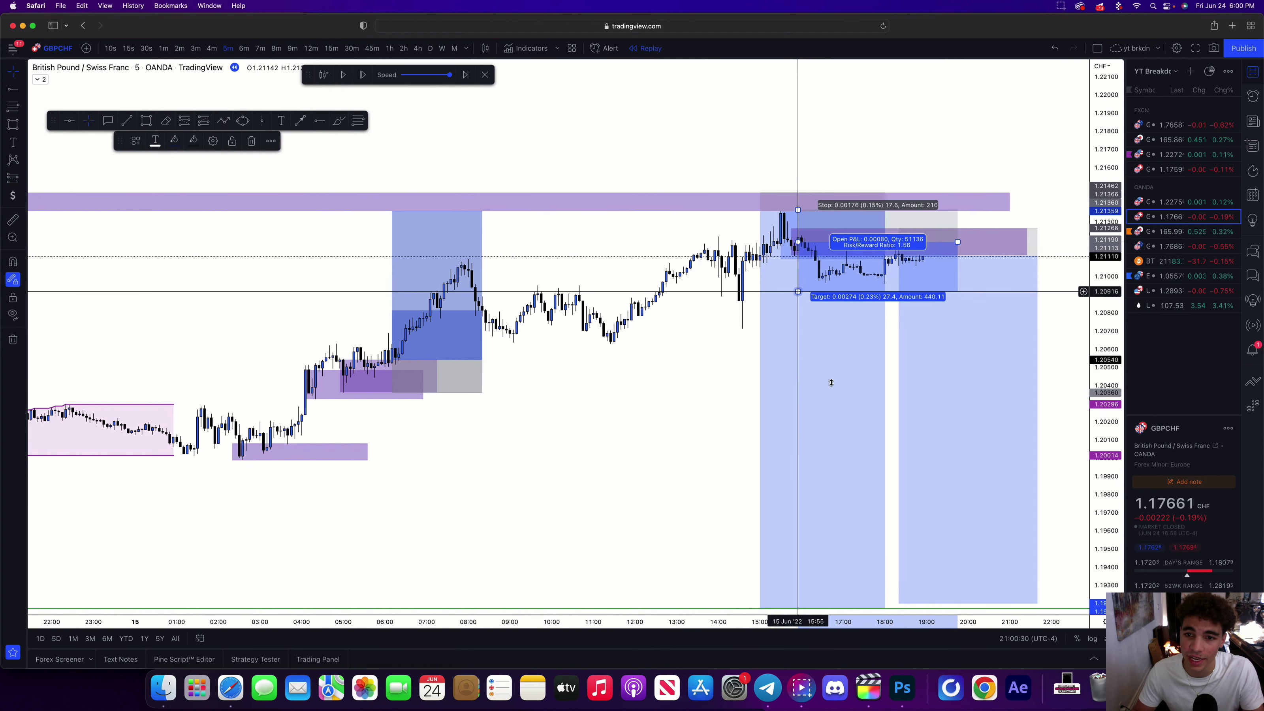
left_click_drag(798, 291, 798, 554)
left_click_drag(1081, 605, 1080, 608)
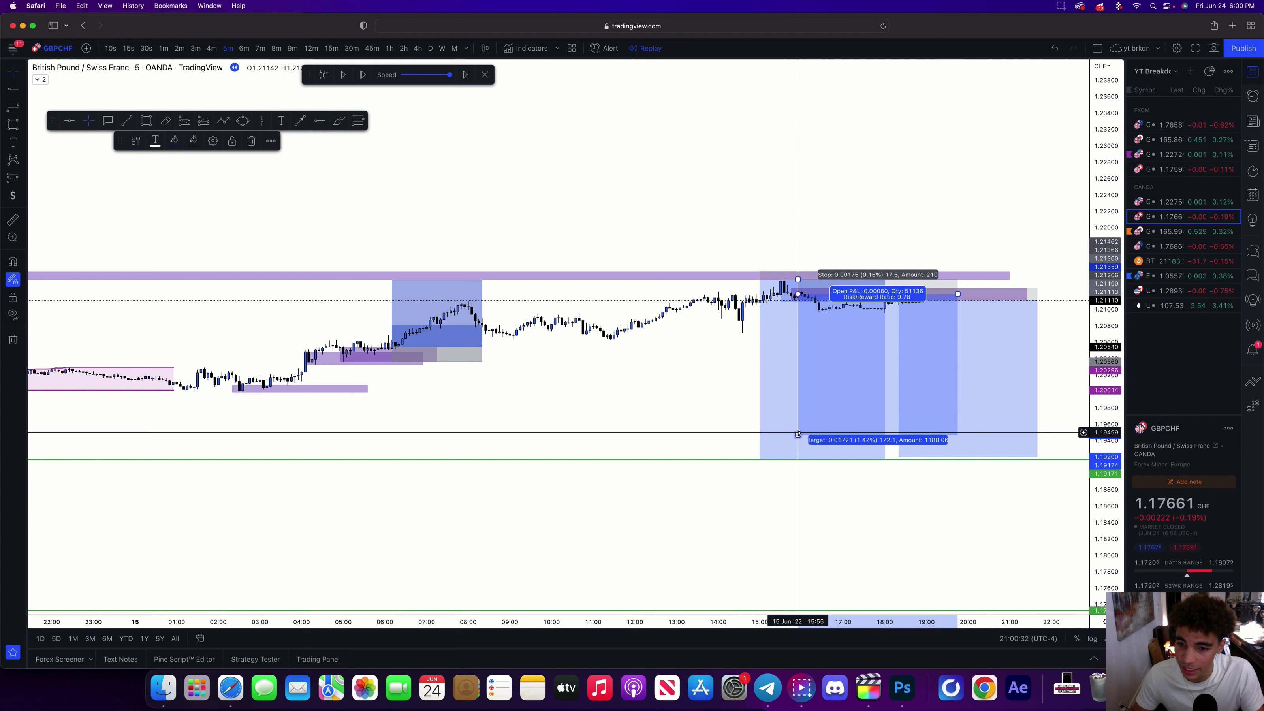
left_click_drag(798, 434, 798, 457)
Advance the replay candle by candle to about 21:20 on 15 June
scroll(721, 369, "up", 3)
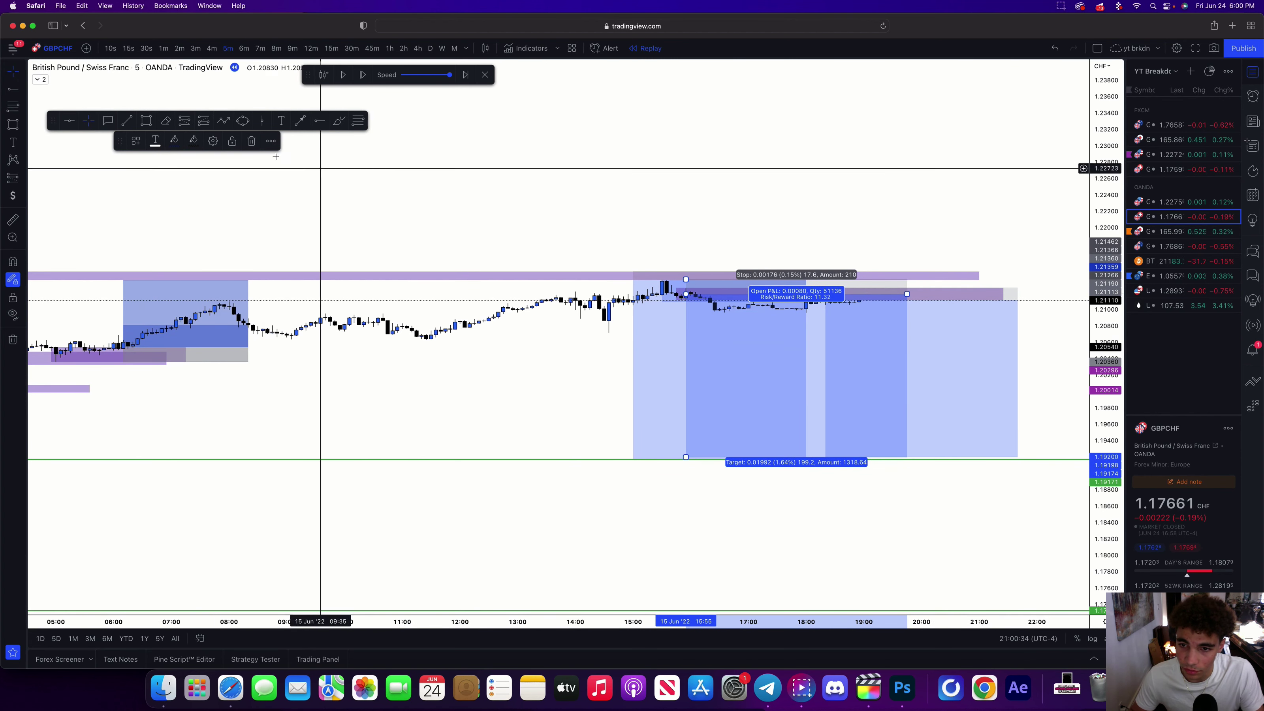
left_click(364, 75)
left_click(364, 74)
left_click(364, 75)
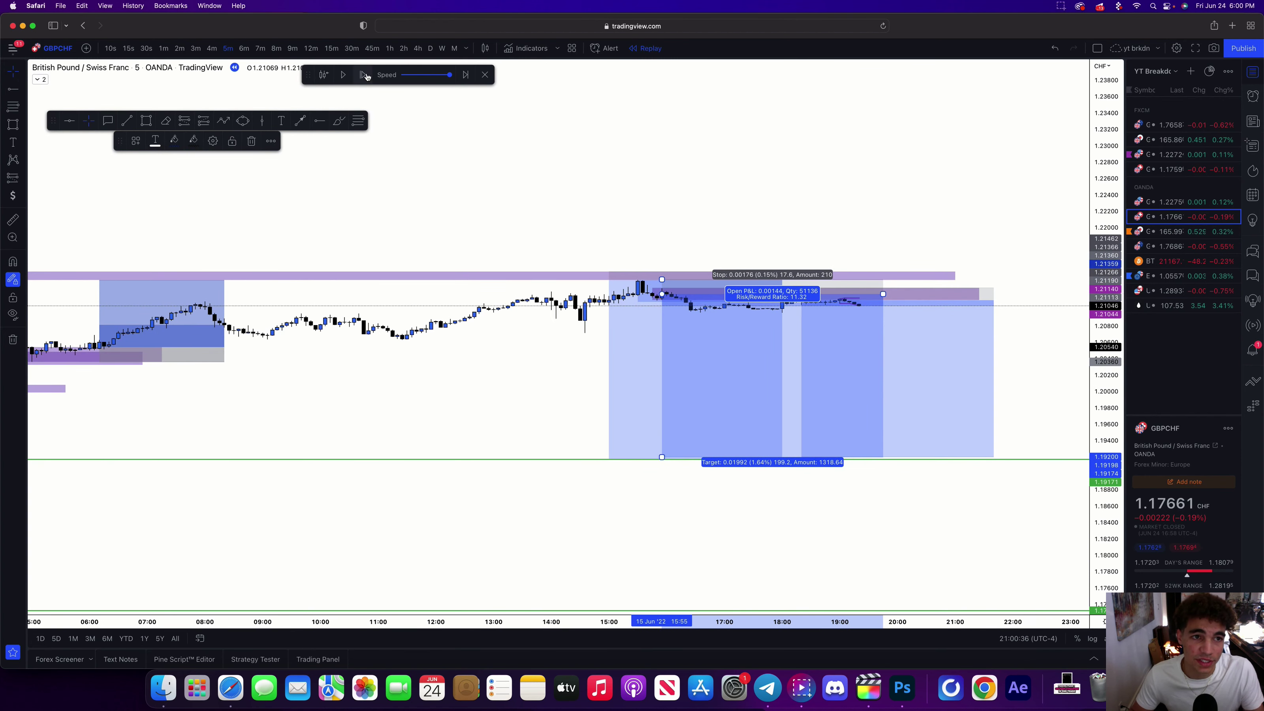
left_click(364, 74)
left_click(363, 74)
left_click(364, 75)
left_click(364, 74)
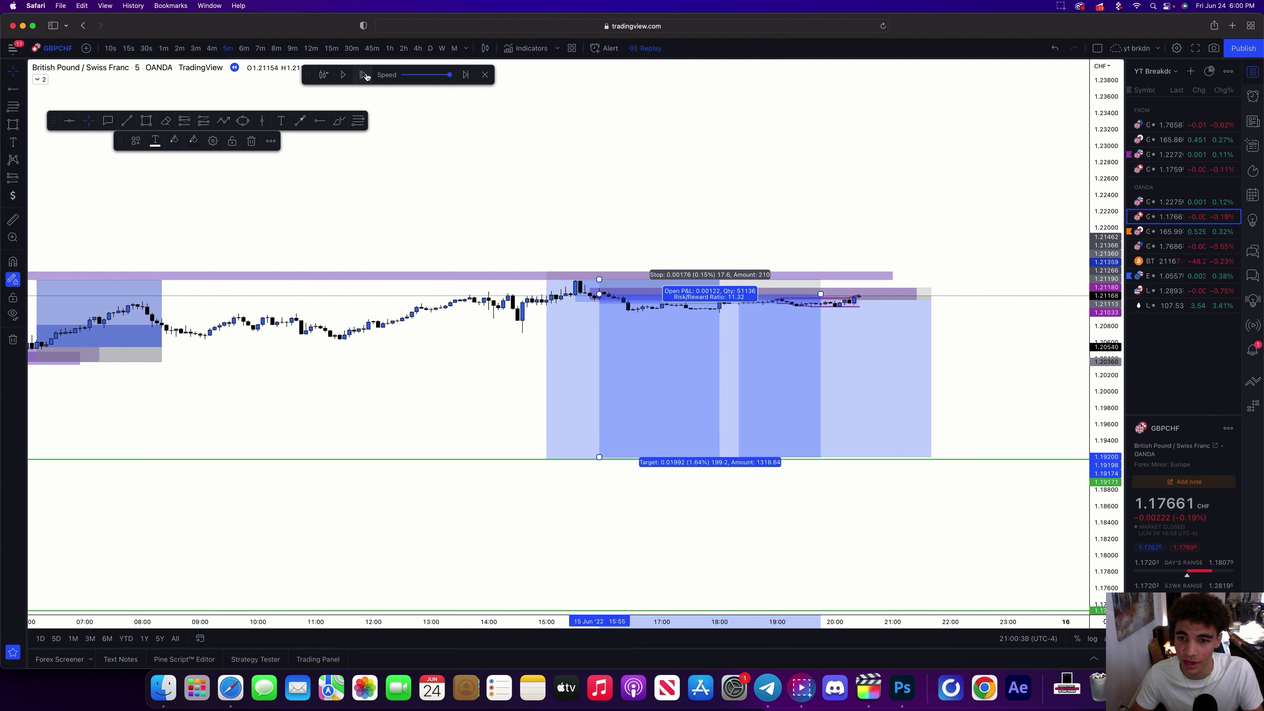
left_click_drag(1104, 415, 1104, 134)
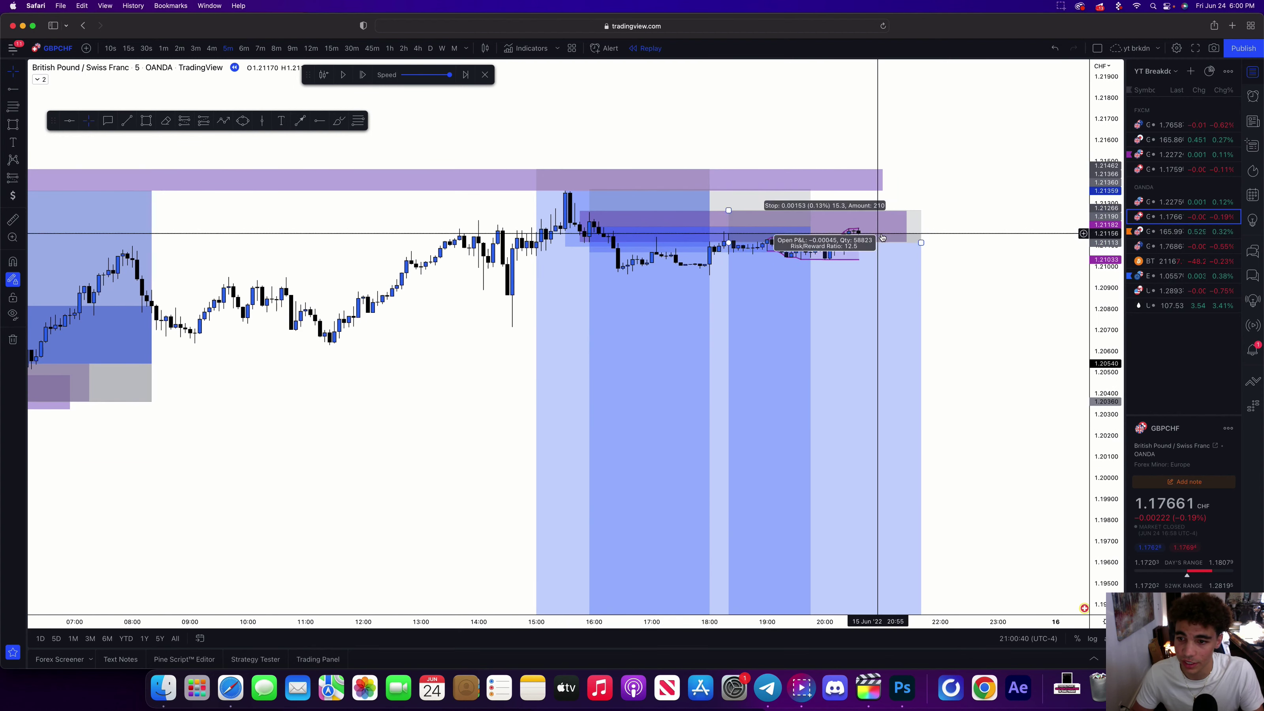
left_click(363, 74)
left_click(364, 75)
left_click(364, 74)
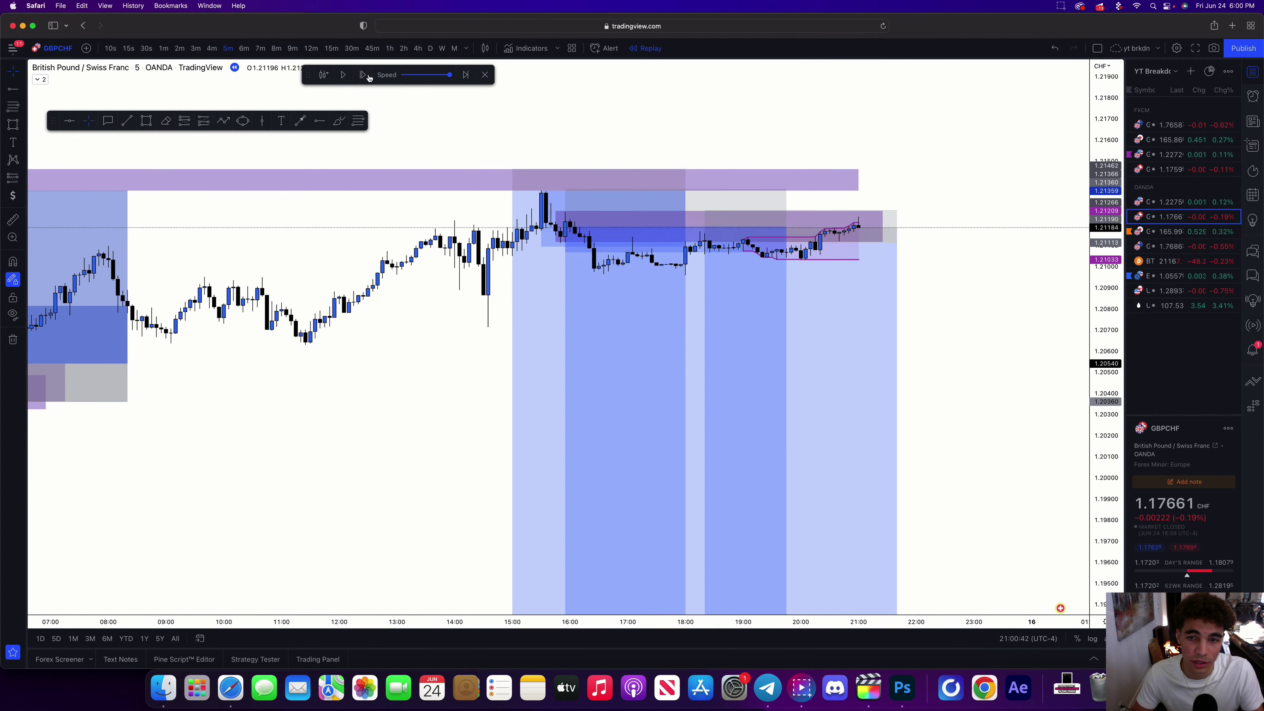
left_click(364, 75)
left_click(364, 74)
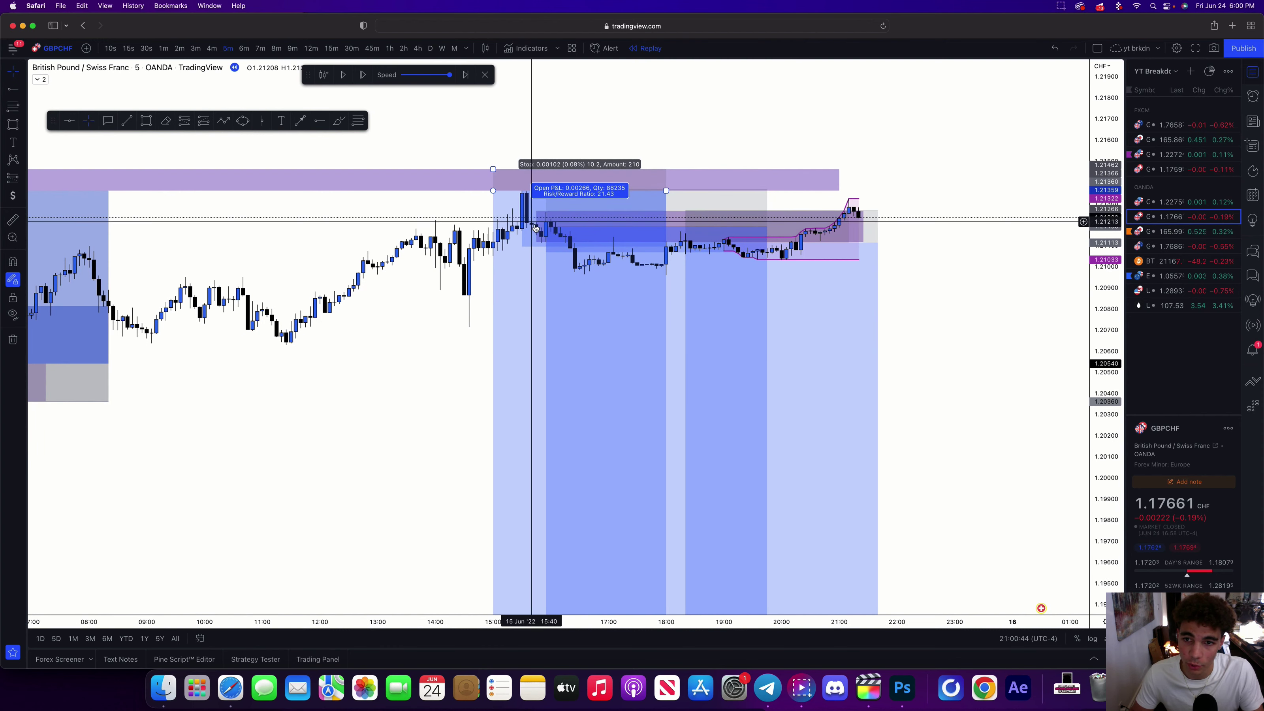
Reshape the newer supply zone to start at 15:25, span about 1.21365 to 1.21180 and extend to 23:25
left_click_drag(536, 227, 649, 236)
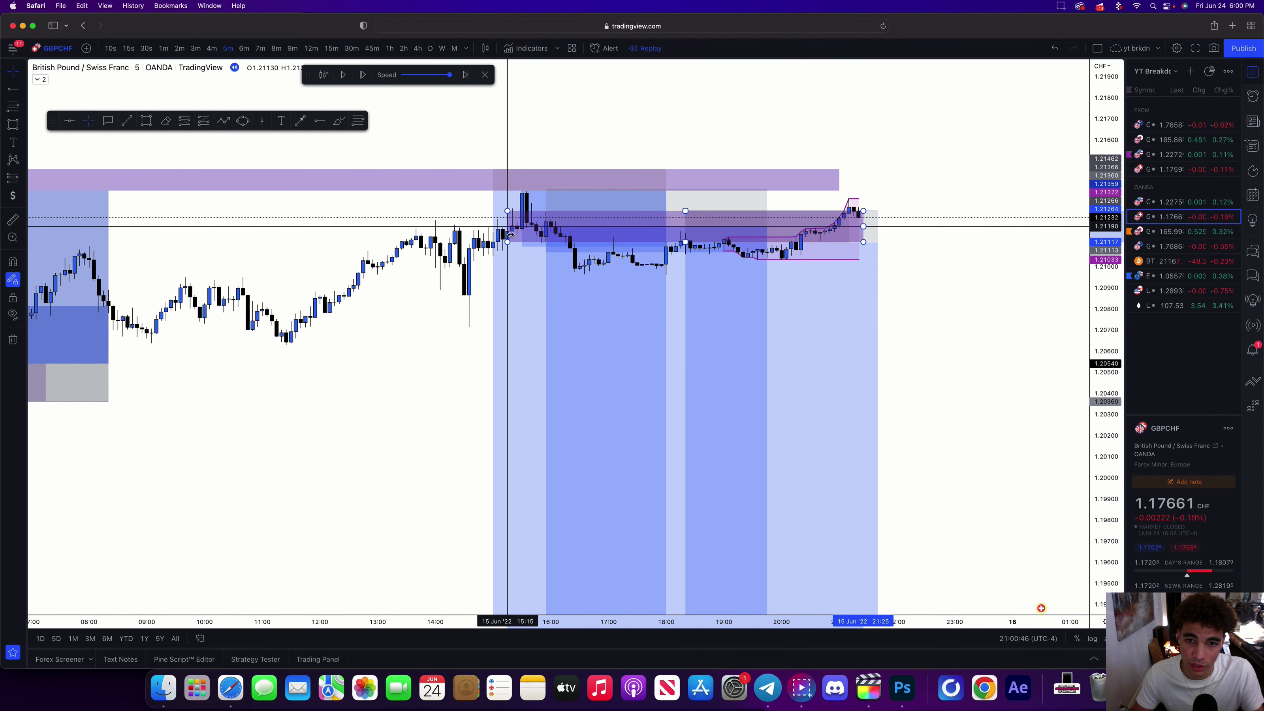
mouse_move(508, 226)
left_mouse_down()
mouse_move(512, 191)
mouse_move(517, 228)
left_mouse_up()
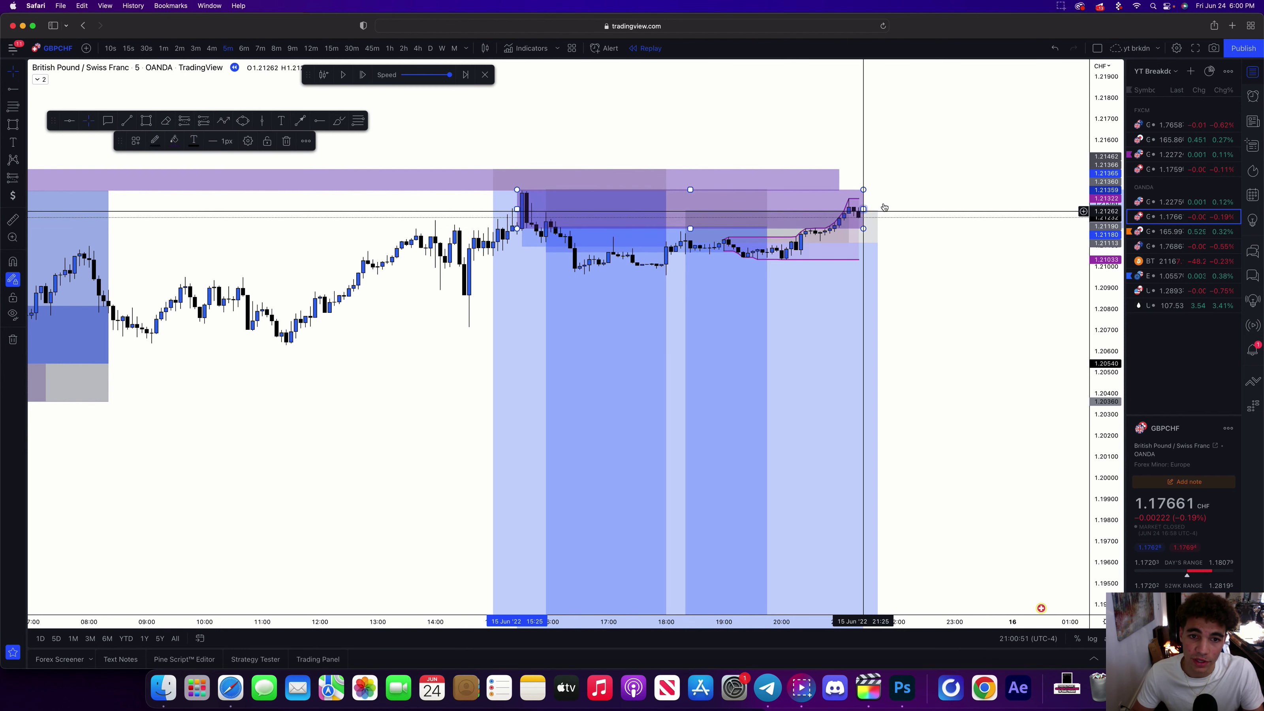
left_click_drag(865, 209, 979, 209)
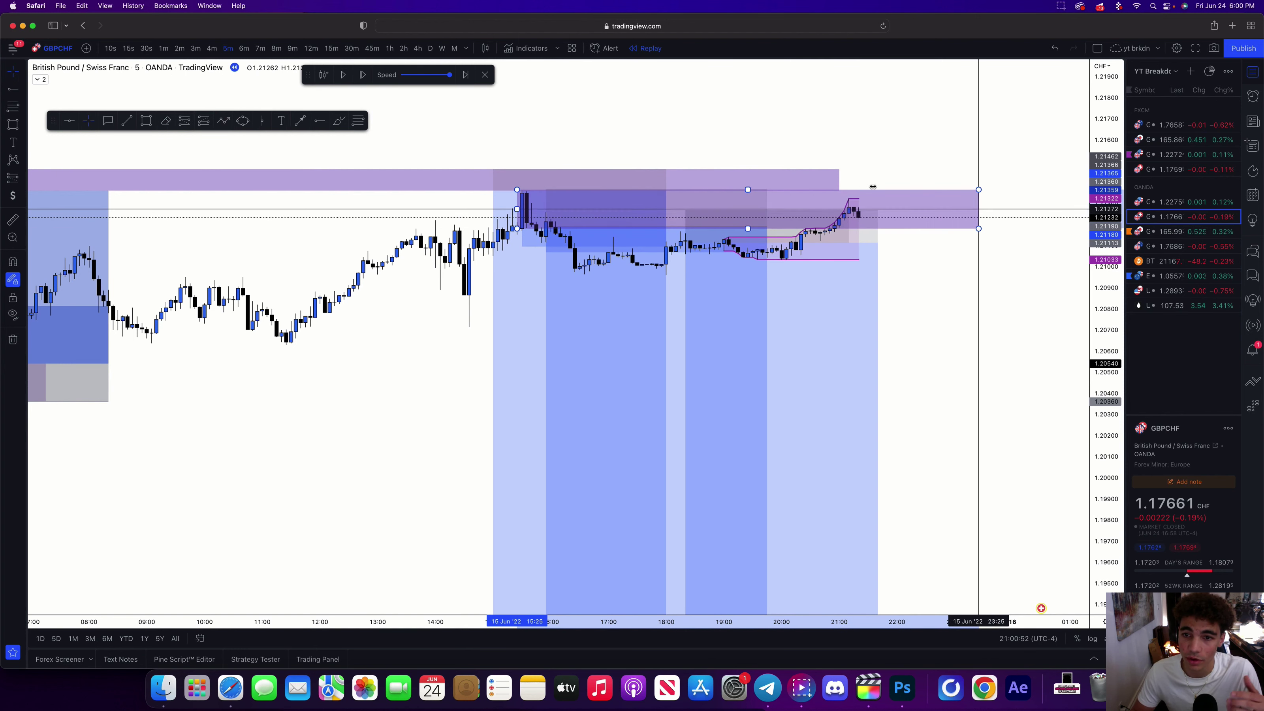
Advance the replay to about 22:25 on 15 June and delete the short position that starts at 18:20
left_click(362, 75)
left_click(362, 75)
left_click(362, 74)
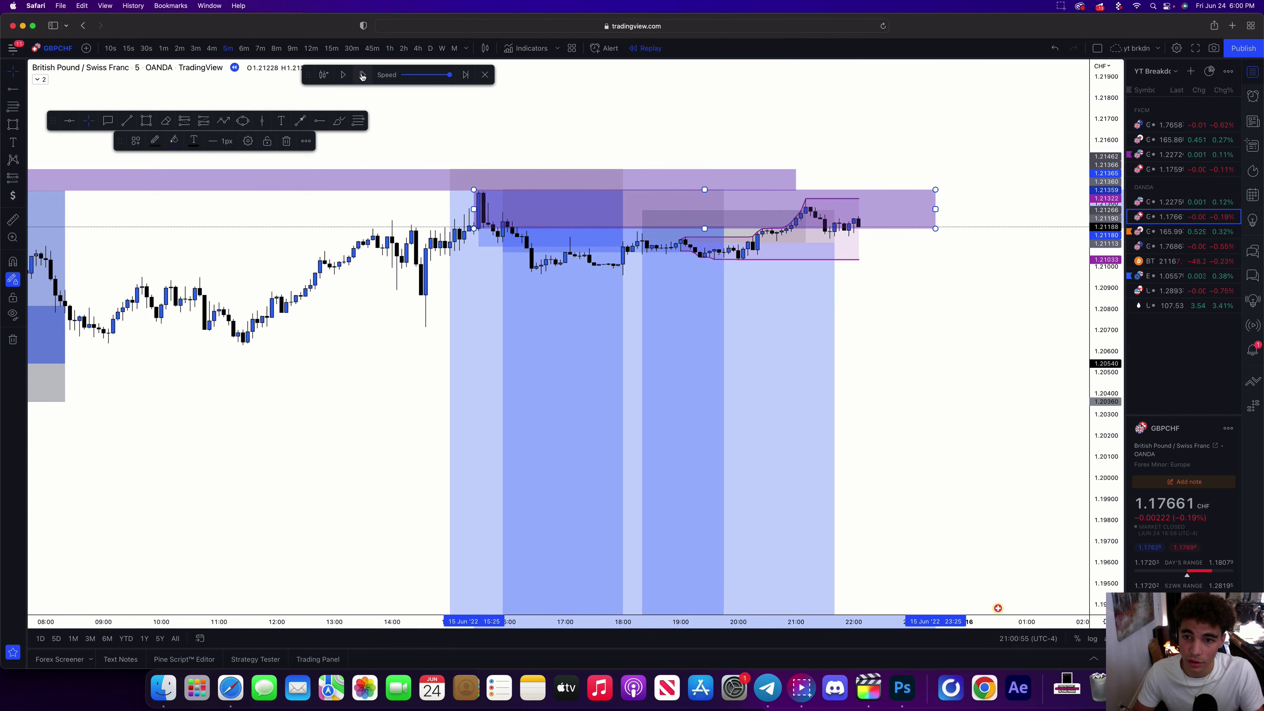
left_click(363, 74)
left_click(787, 311)
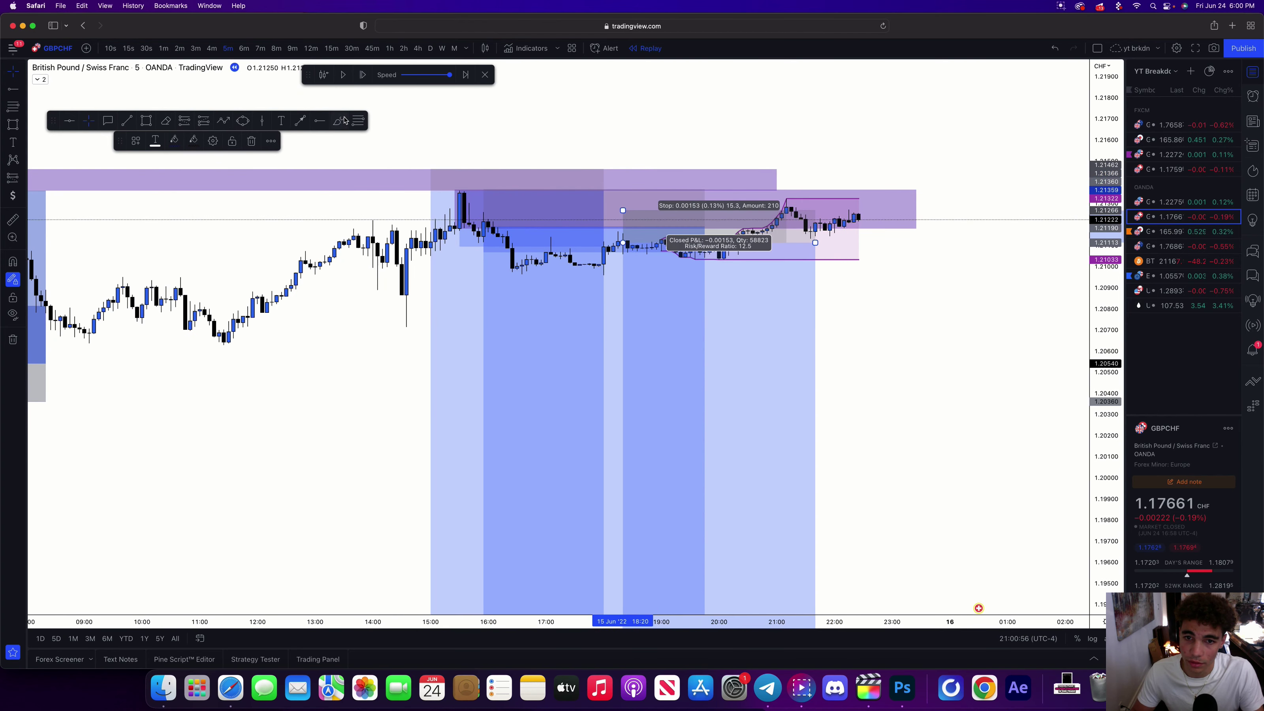
left_click(254, 141)
Advance the replay candle by candle past midnight to about 00:20 on 16 June
left_click_drag(883, 392, 784, 407)
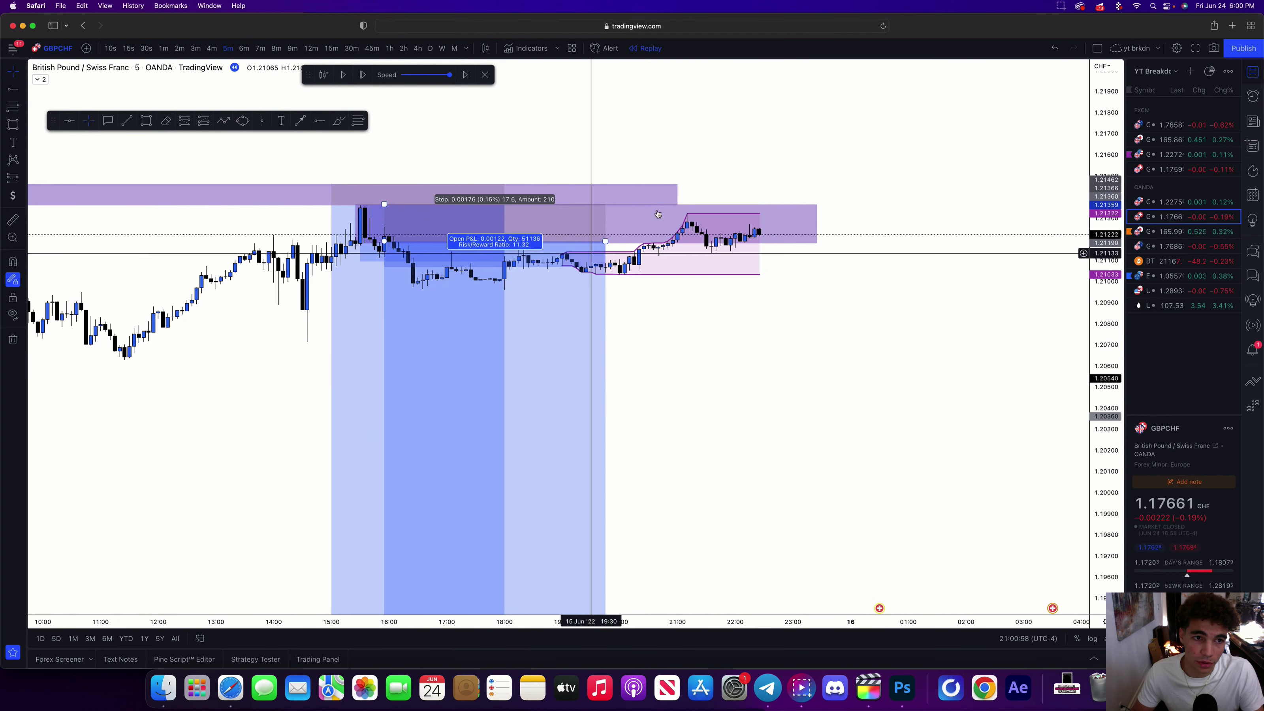
left_click(367, 75)
left_click(368, 75)
left_click(367, 75)
left_click(367, 74)
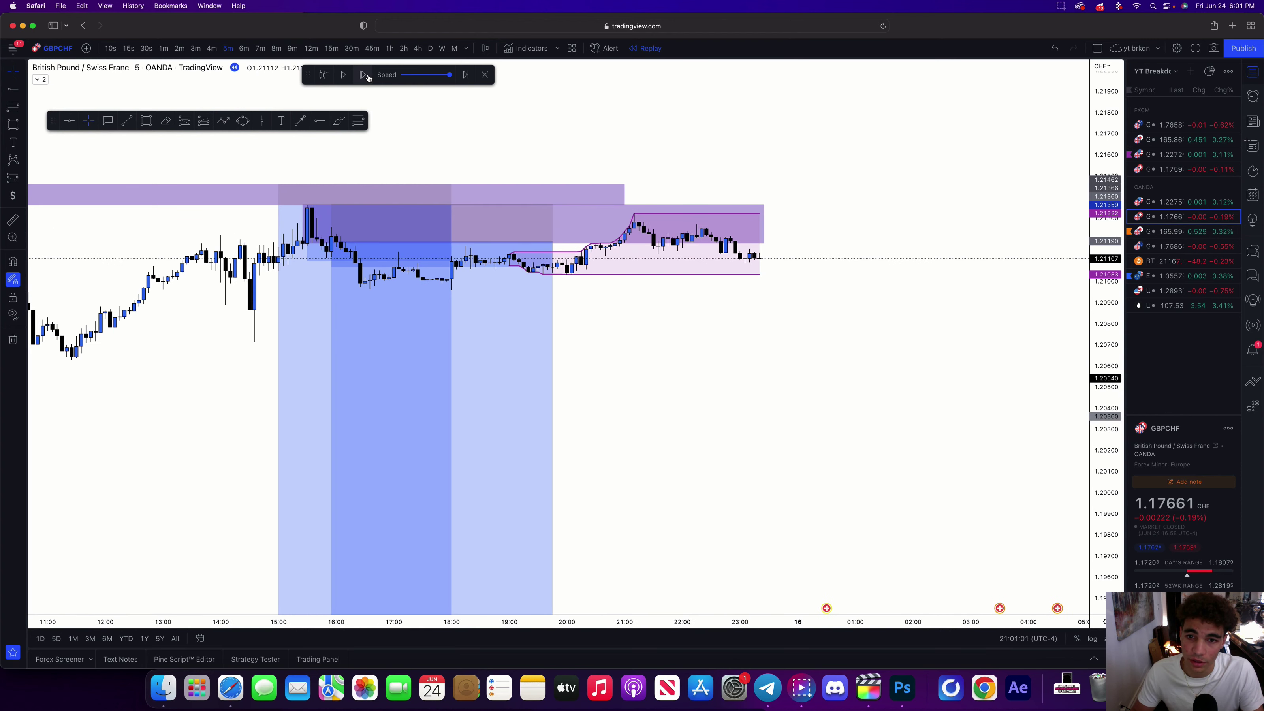
left_click(367, 75)
left_click(367, 74)
left_click(367, 75)
left_click(368, 75)
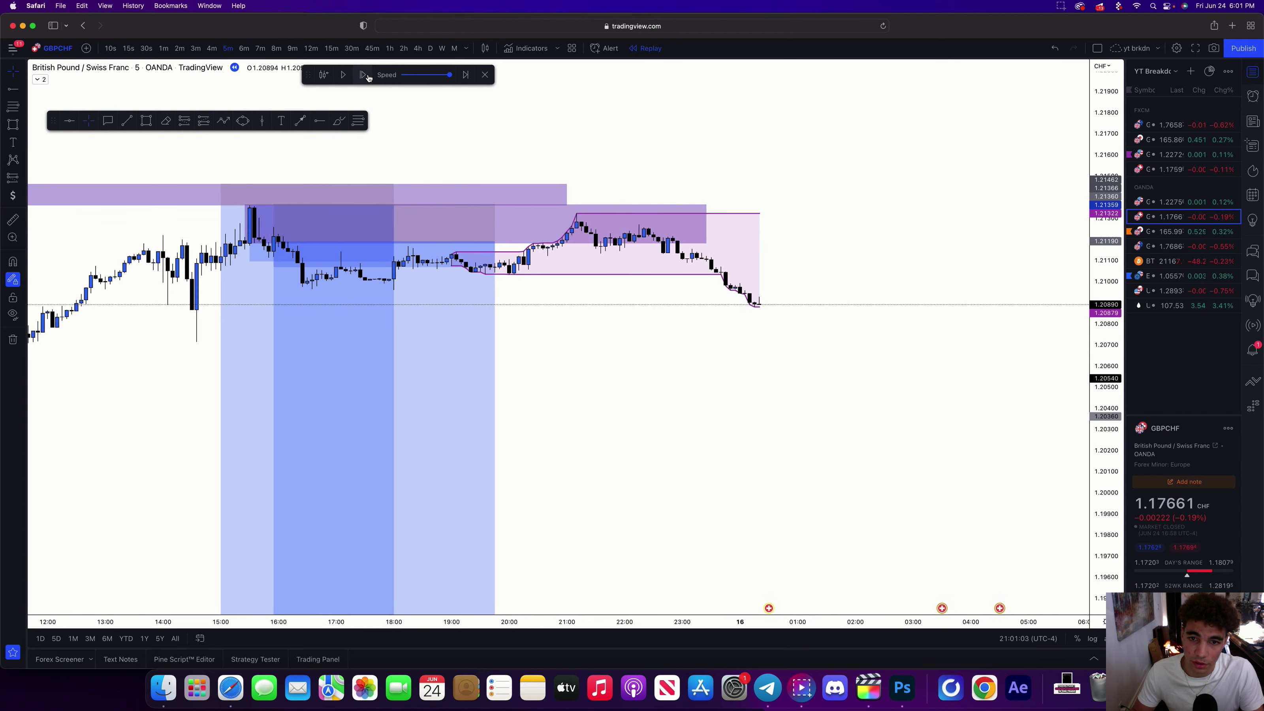
Switch to the 1-hour timeframe and extend the 15:55 short position to about 06:00 on 16 June
left_click(400, 48)
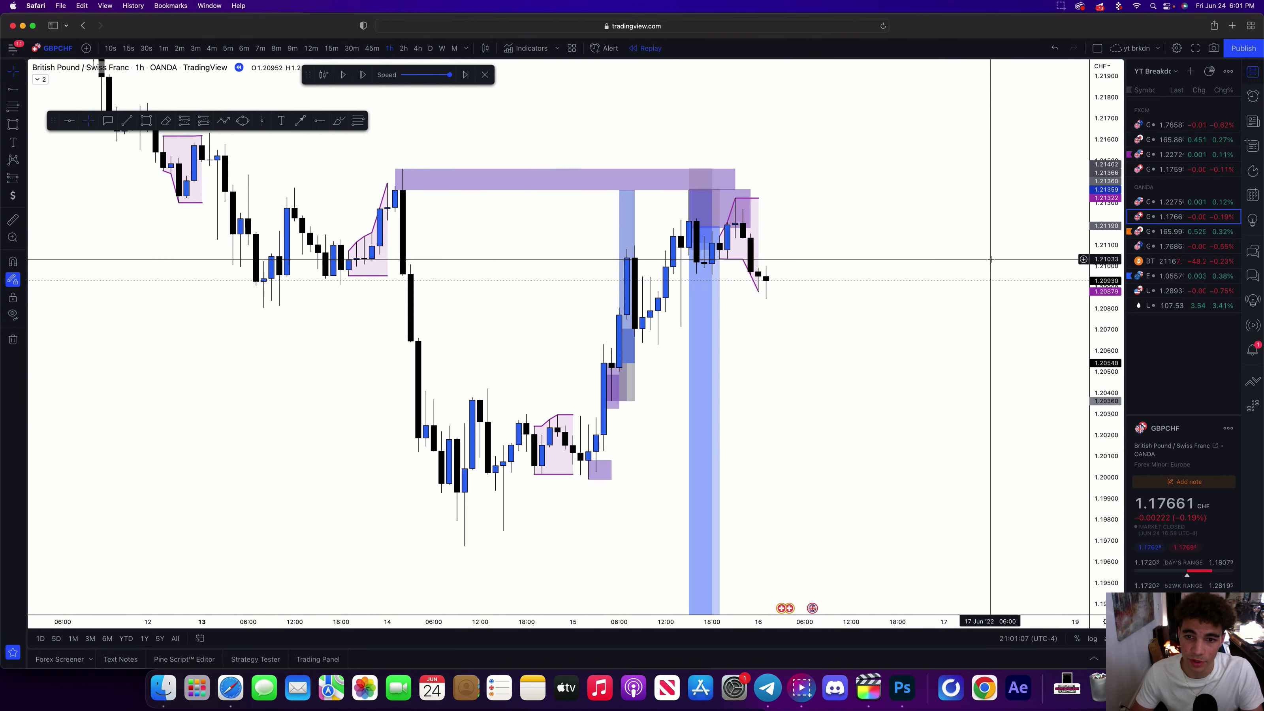
scroll(991, 259, "up", 1)
left_click_drag(705, 226, 794, 229)
left_click(872, 247)
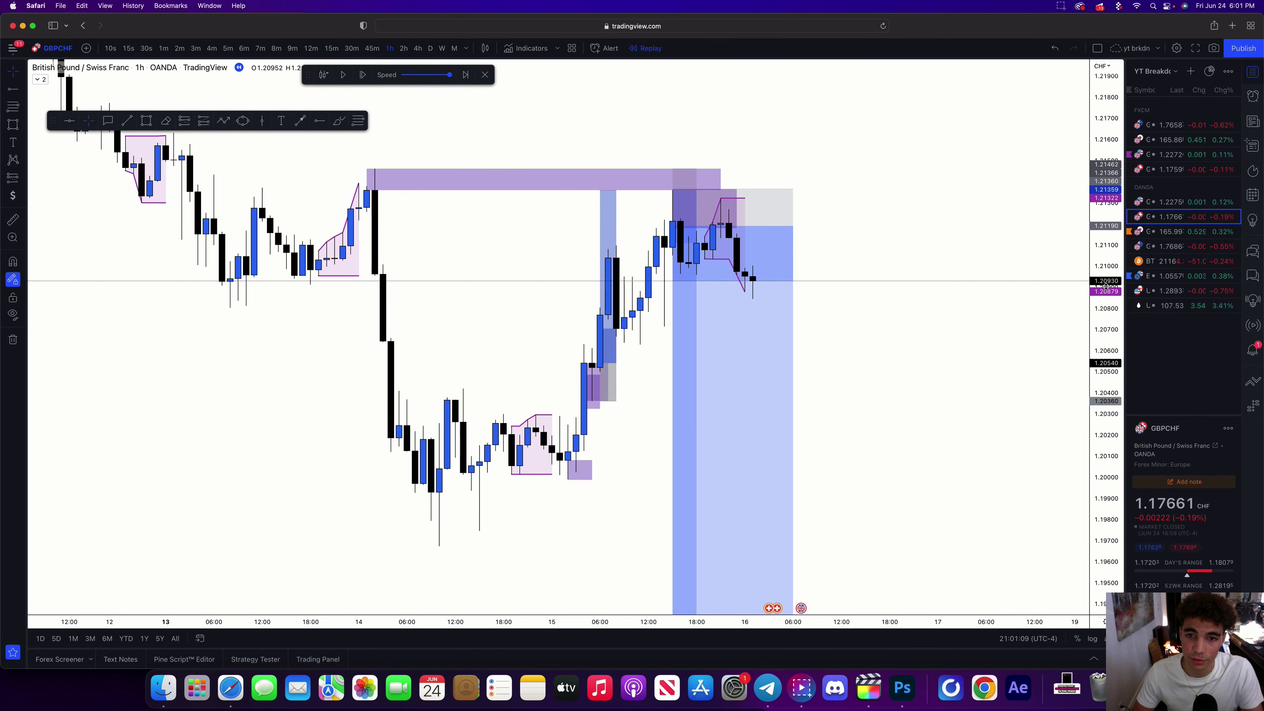
left_click_drag(1105, 286, 1127, 395)
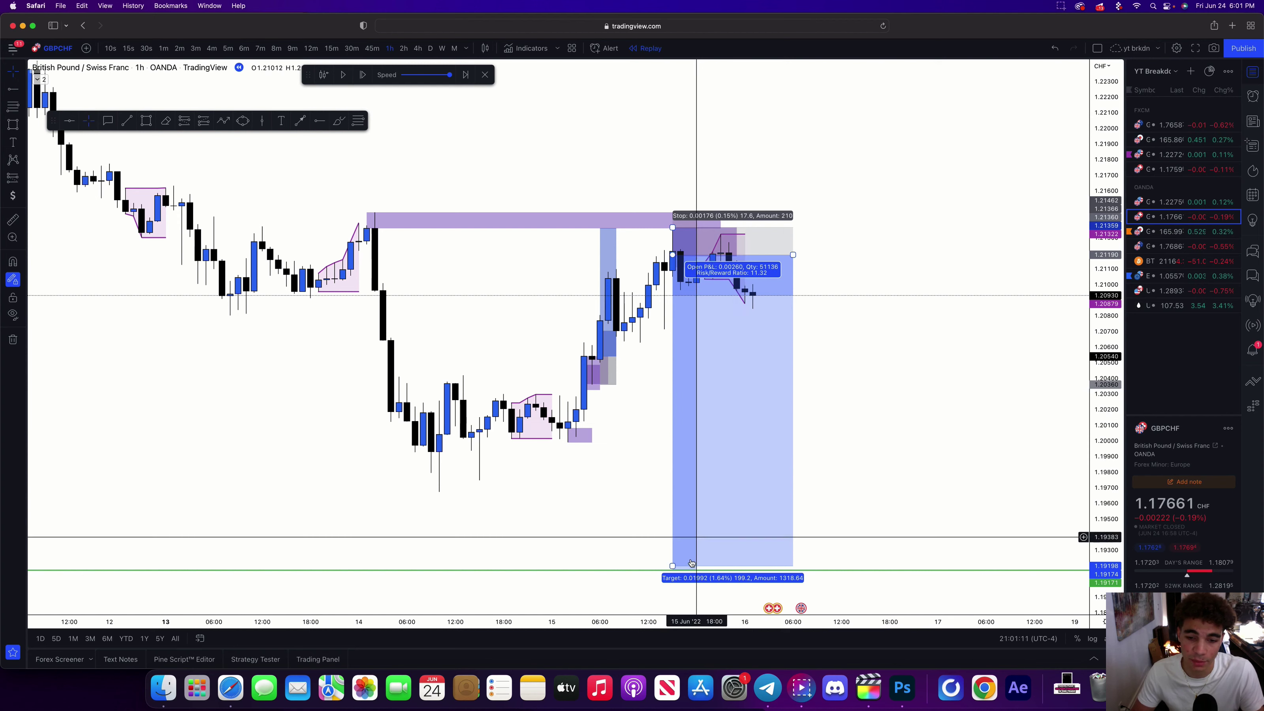
Lower the wider short position's target to about 1.1917 and move the position to start at about 20:00 on 15 June
left_click_drag(673, 566, 675, 572)
left_click_drag(927, 514, 988, 272)
left_click_drag(928, 147, 935, 288)
left_click_drag(822, 274, 863, 274)
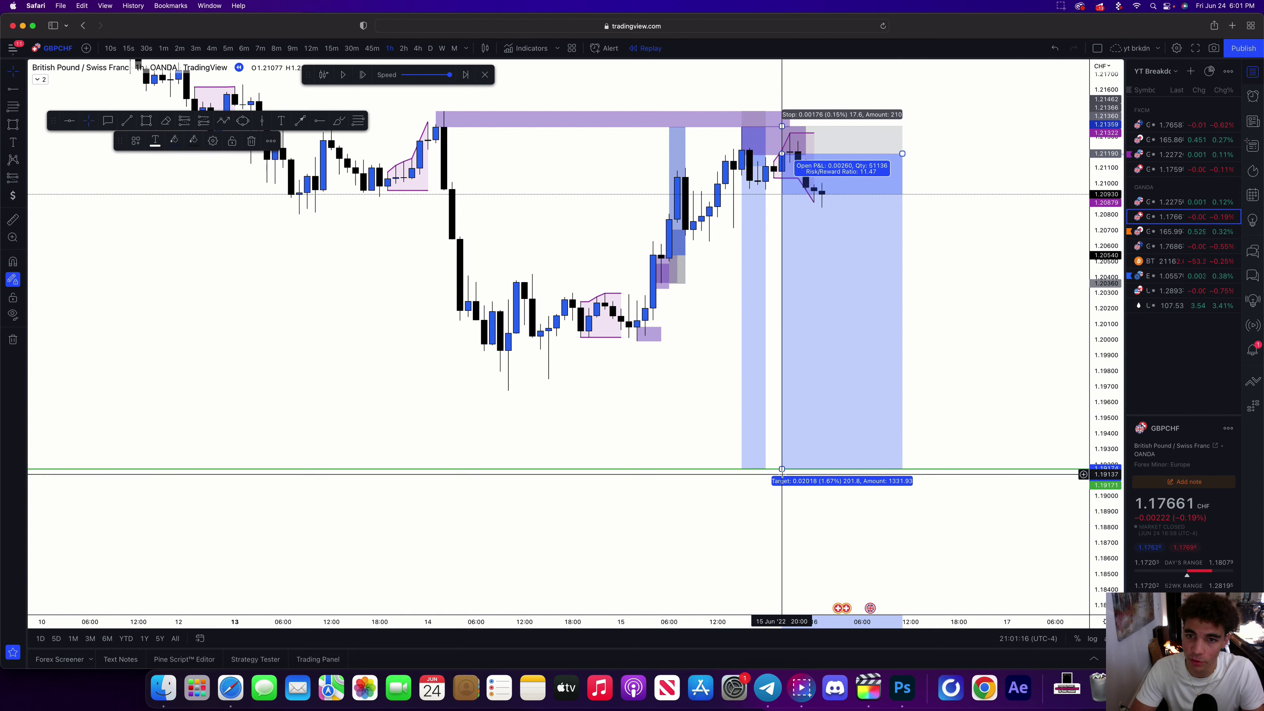
Extend the target of the 20:00 short position down to about 1.18556
left_click_drag(782, 468, 807, 442)
scroll(806, 443, "down", 4)
left_click_drag(740, 467, 670, 450)
Advance the replay to about 06:00 on 16 June and lower both short positions' targets to about 1.184
left_click(362, 76)
left_click(362, 76)
left_click(362, 75)
left_click(362, 76)
left_click(362, 76)
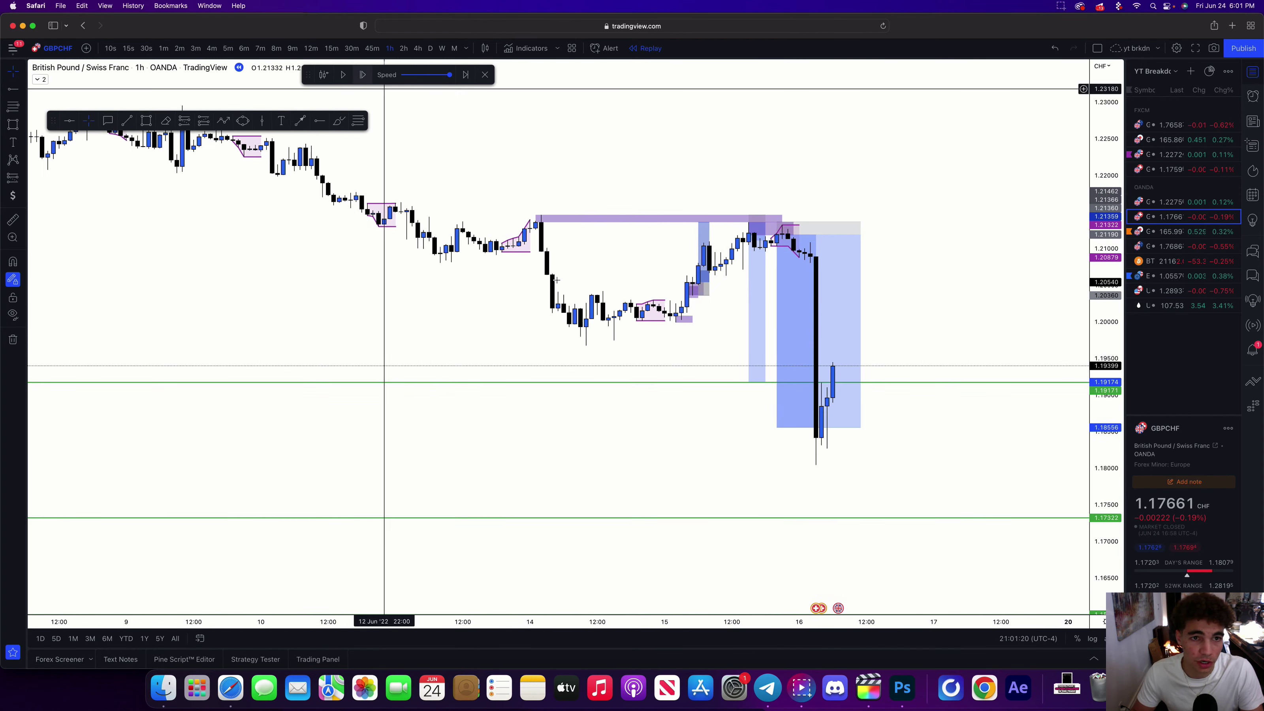
left_click_drag(799, 428, 754, 444)
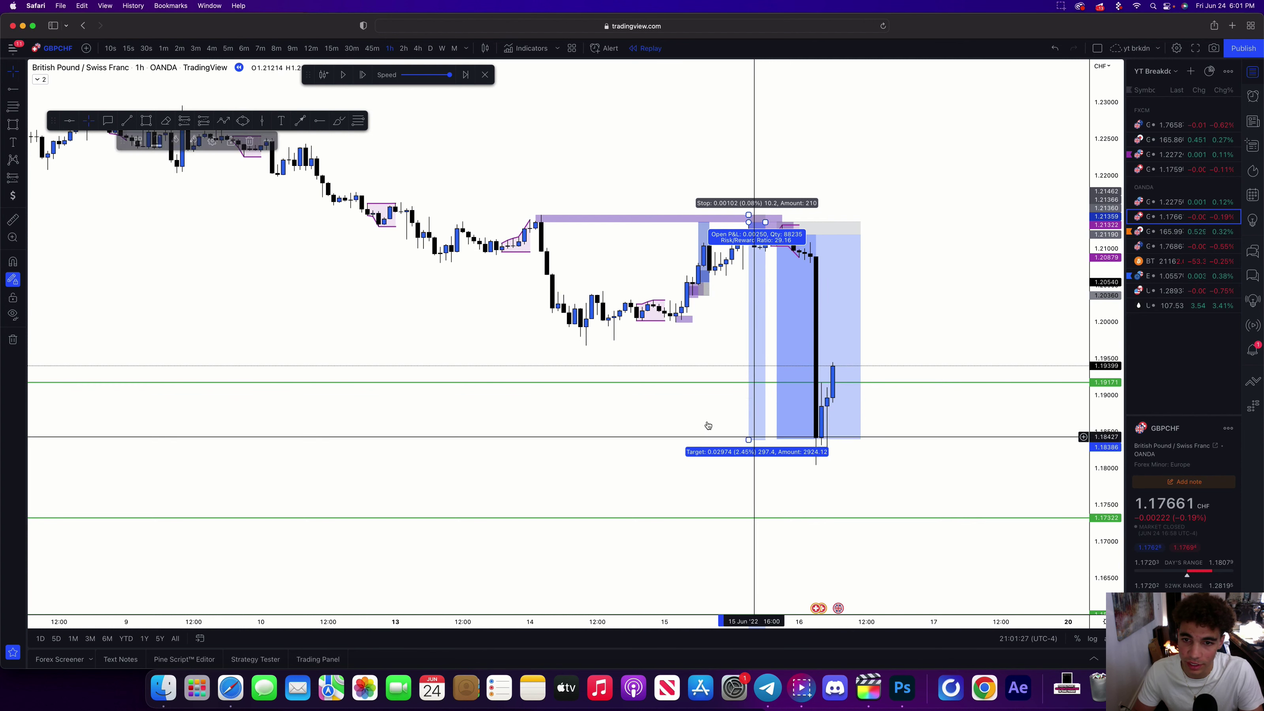
left_click(704, 235)
Advance the replay candle by candle on the 1-hour chart to about 02:00 on 20 June
left_click(363, 74)
left_click(364, 75)
left_click(363, 75)
left_click(364, 75)
left_click(364, 74)
left_click(364, 74)
left_click(364, 75)
left_click(364, 74)
left_click(364, 75)
left_click(364, 74)
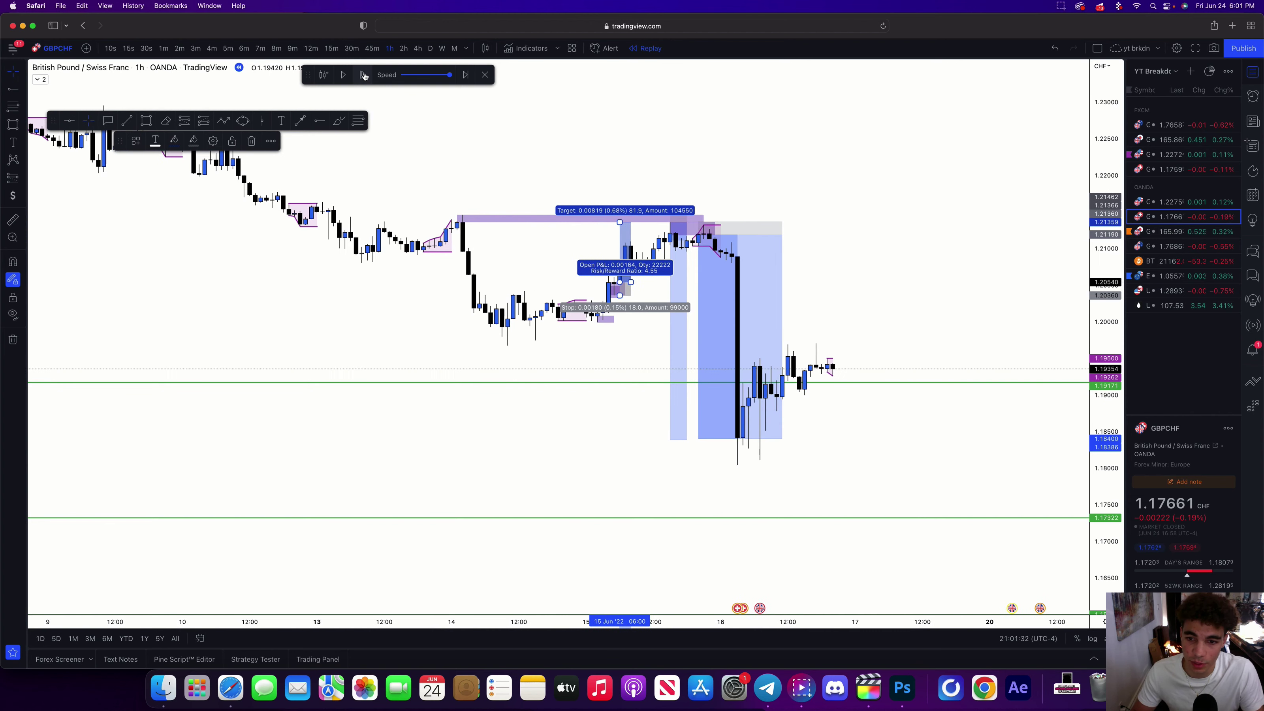
left_click(364, 75)
left_click(363, 74)
left_click(364, 75)
left_click(364, 74)
left_click(363, 75)
left_click(364, 74)
left_click(364, 74)
left_click(364, 75)
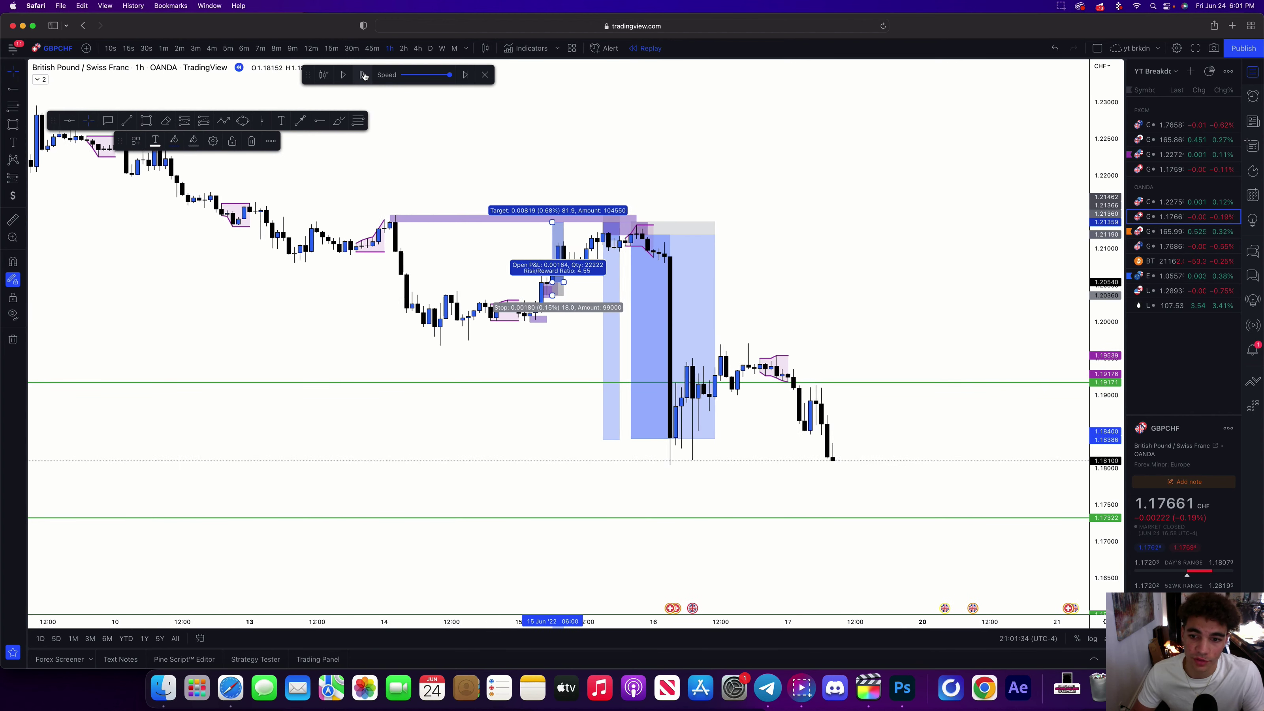
left_click(364, 75)
left_click(364, 75)
left_click(364, 75)
left_click(364, 75)
left_click(364, 74)
left_click(364, 75)
left_click(364, 75)
left_click(363, 74)
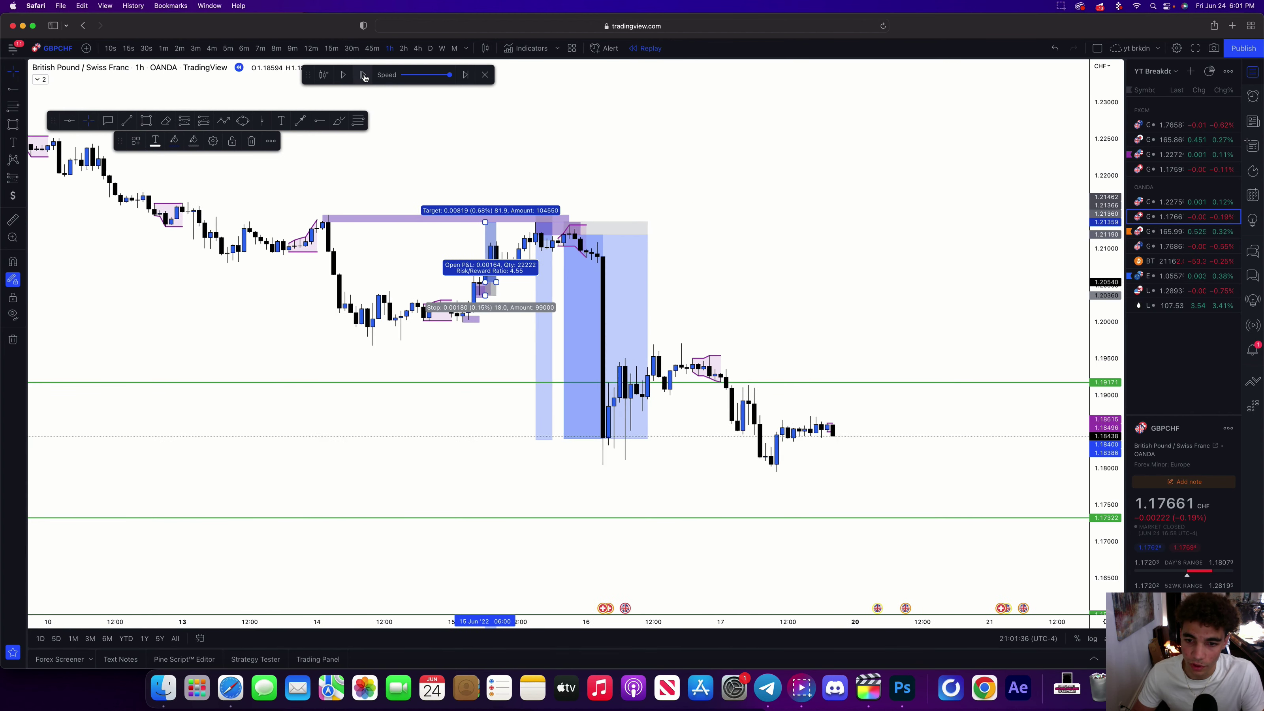
left_click(364, 75)
left_click(364, 75)
left_click(364, 75)
left_click(364, 75)
left_click(364, 74)
left_click(364, 74)
Switch to the 4-hour timeframe and lower the short positions' targets to about 1.17348 and 1.17288, near the next green level
left_click(418, 48)
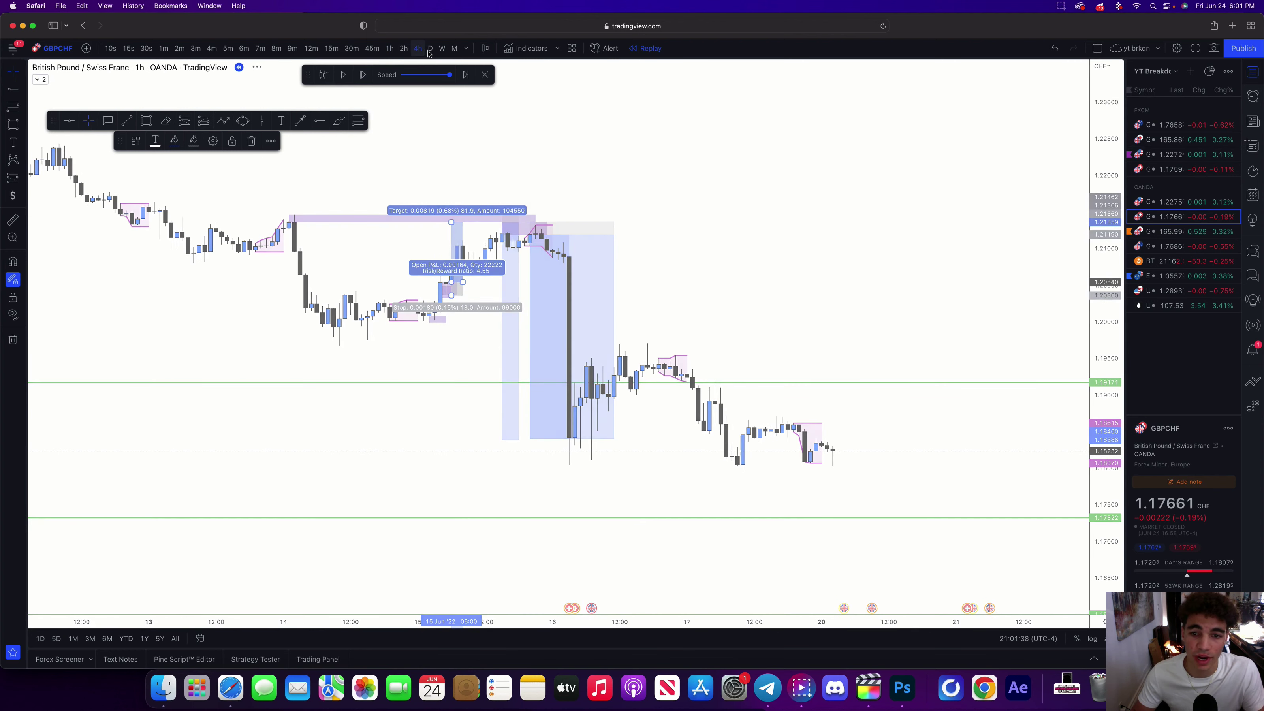
left_click_drag(759, 458, 748, 519)
Advance the replay on the 4-hour chart to the start of 24 June
left_click(364, 75)
left_click(364, 75)
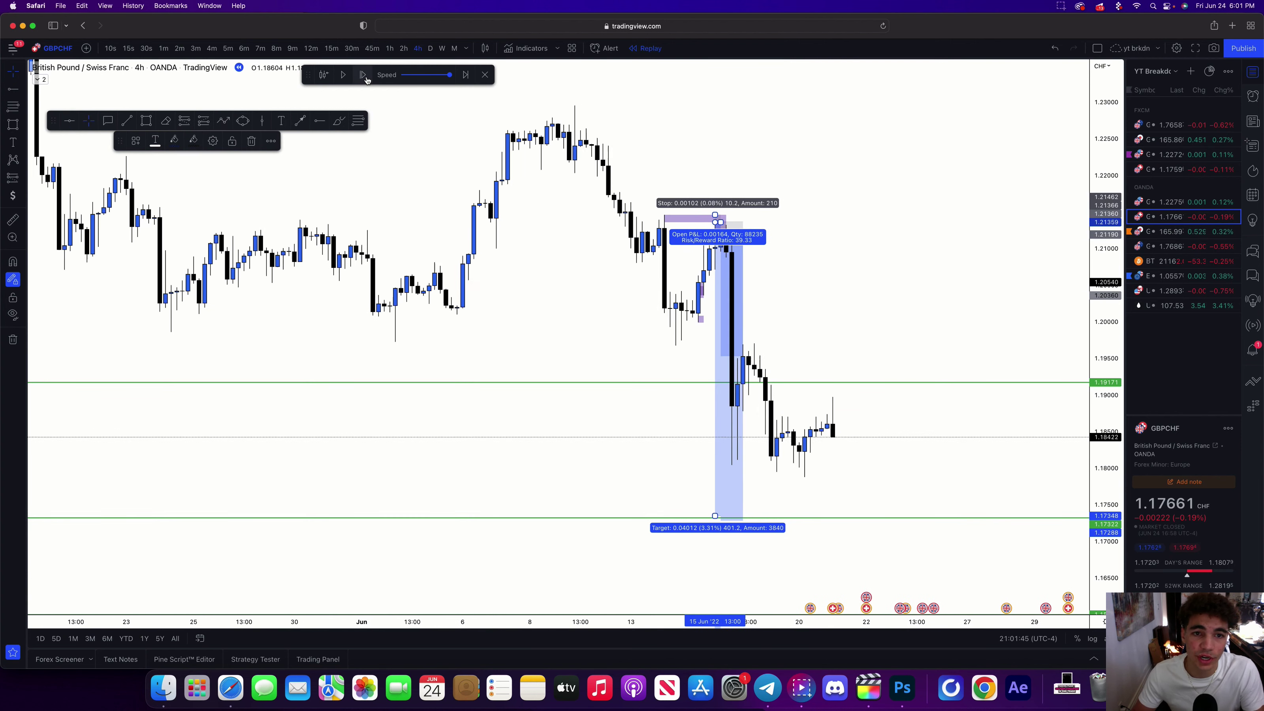
left_click(364, 75)
left_click(364, 75)
left_click(364, 74)
left_click(364, 74)
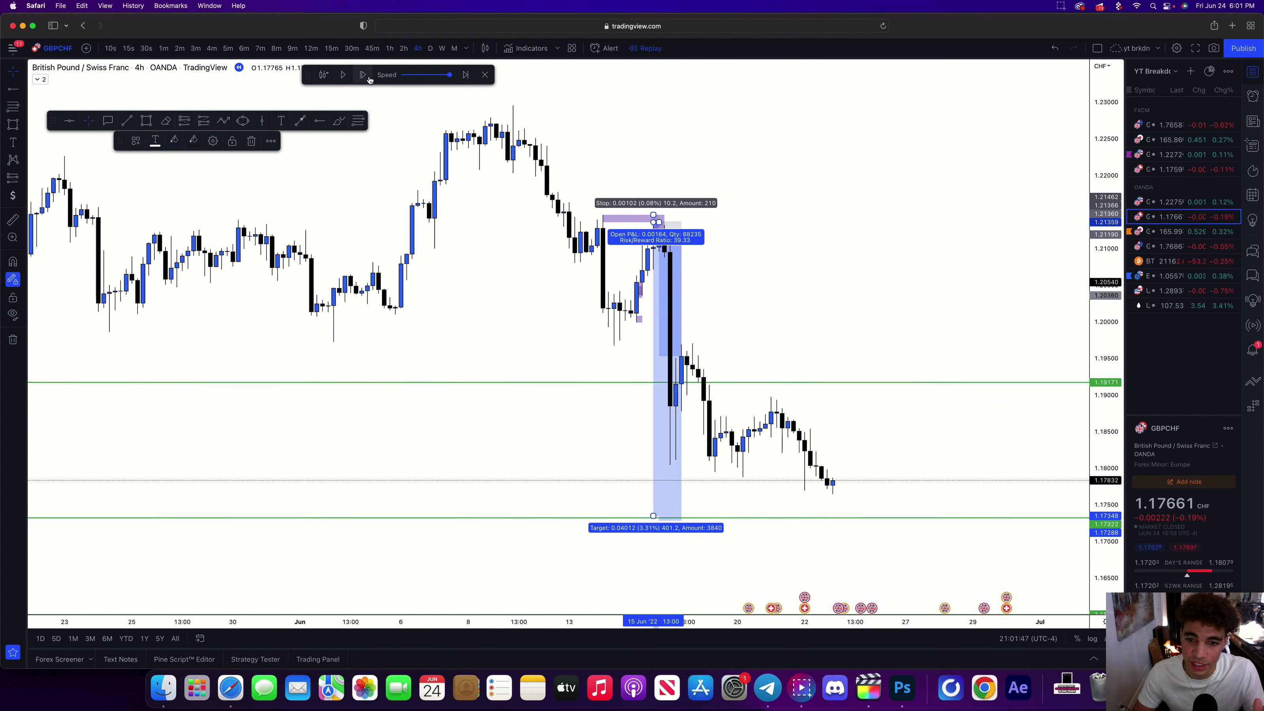
left_click(364, 75)
left_click(364, 75)
left_click(370, 80)
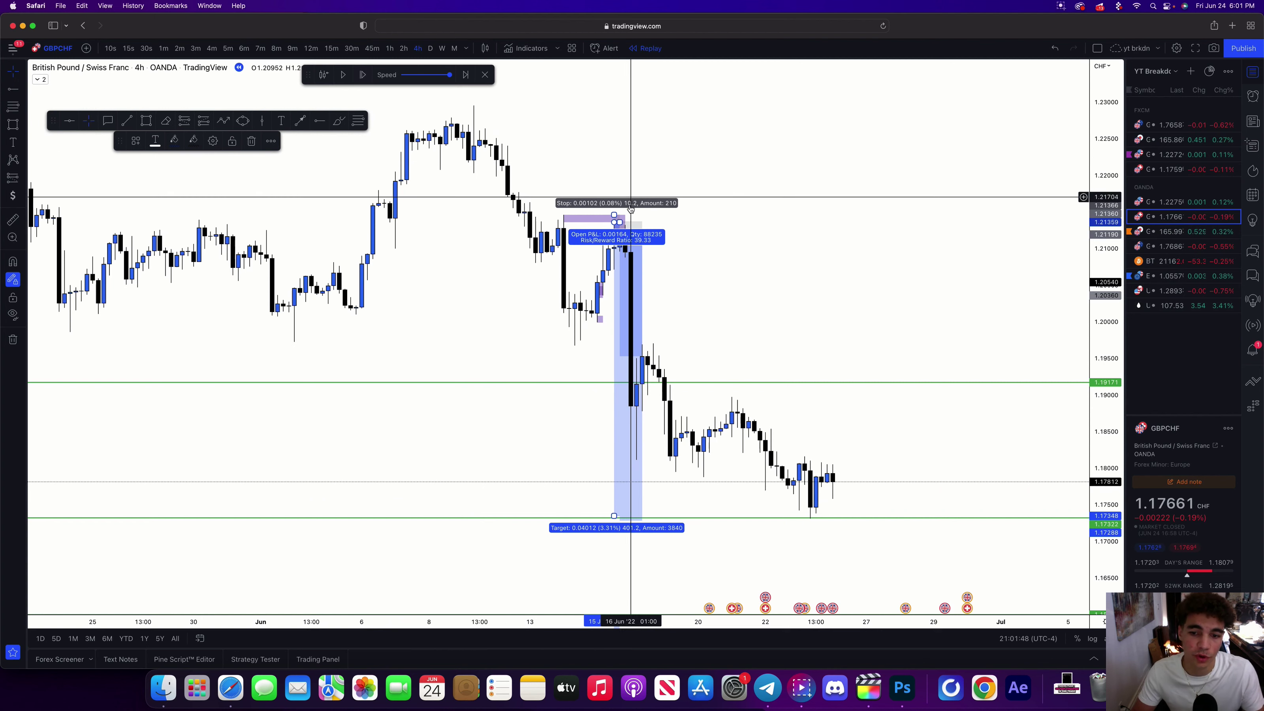
Shift the later short position to about 01:00 on 17 June and extend the earlier one to about 09:00 on 17 June
left_click(705, 278)
scroll(703, 275, "up", 5)
left_click(340, 237)
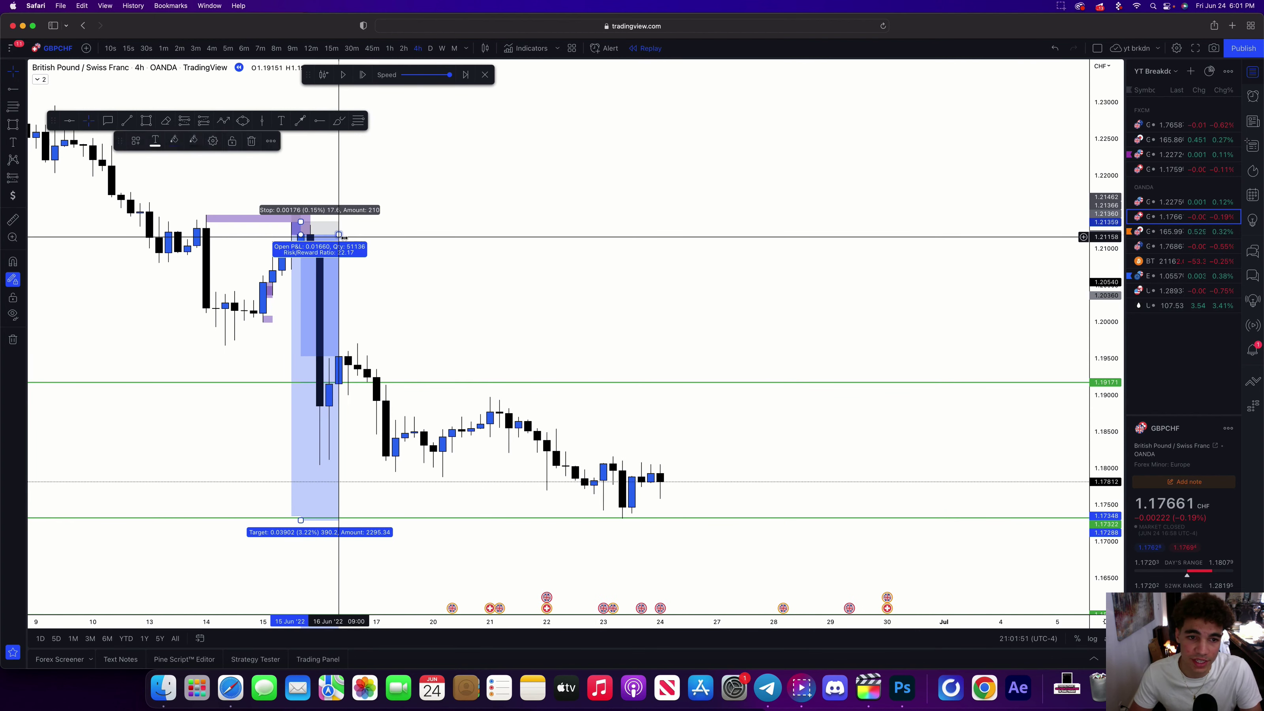
left_click_drag(344, 237, 373, 255)
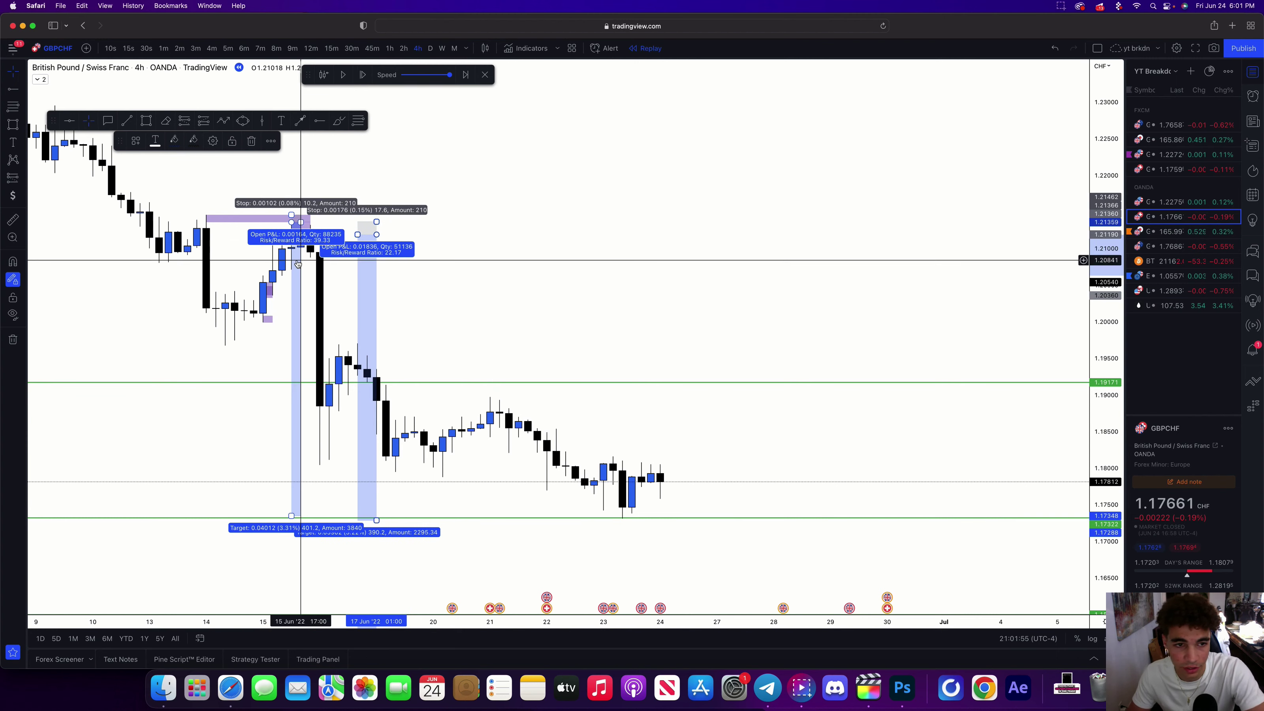
left_click_drag(300, 222, 394, 279)
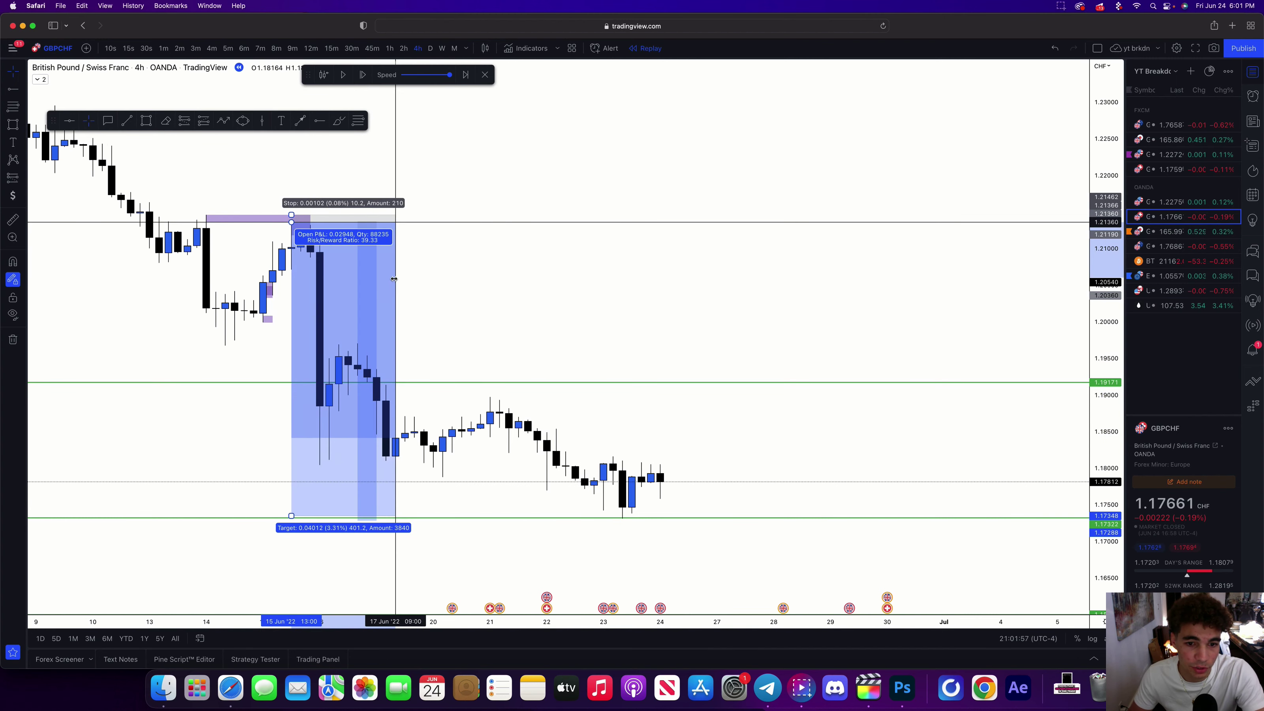
Switch to the daily timeframe and advance the replay to the latest candle
scroll(394, 279, "down", 5)
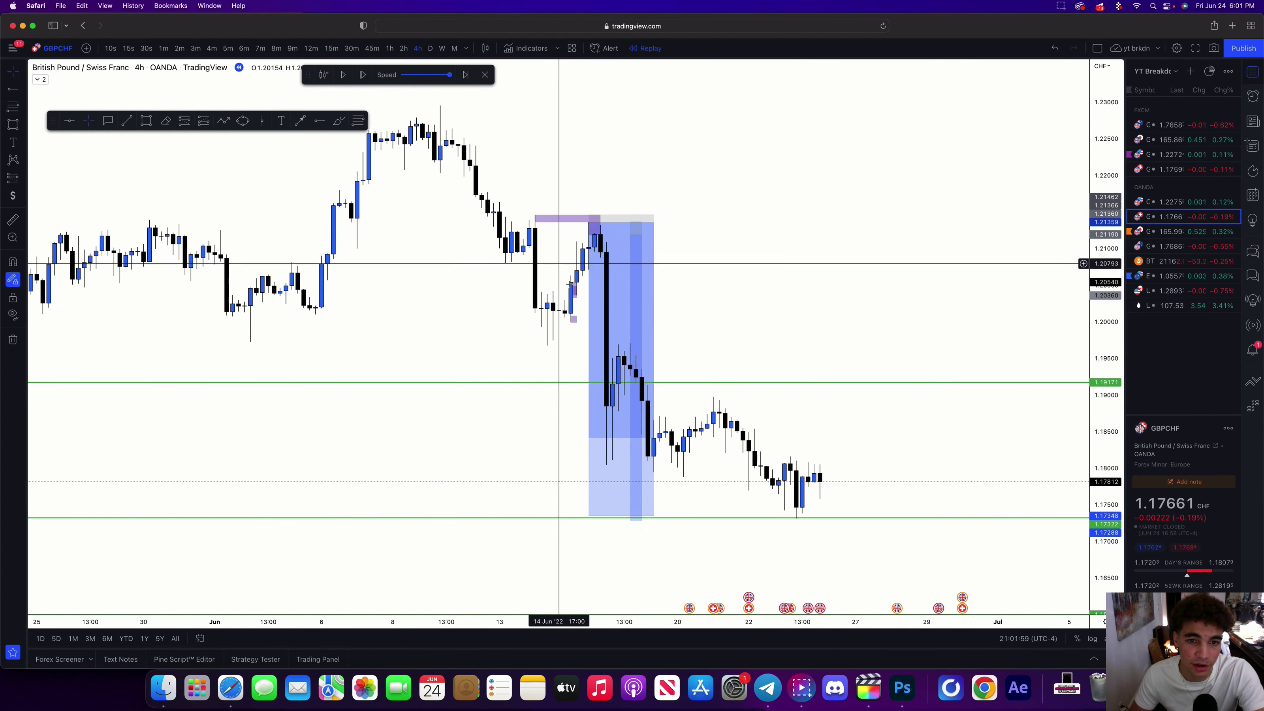
left_click_drag(802, 295, 909, 201)
left_click_drag(1107, 456, 1107, 392)
scroll(1083, 452, "down", 2)
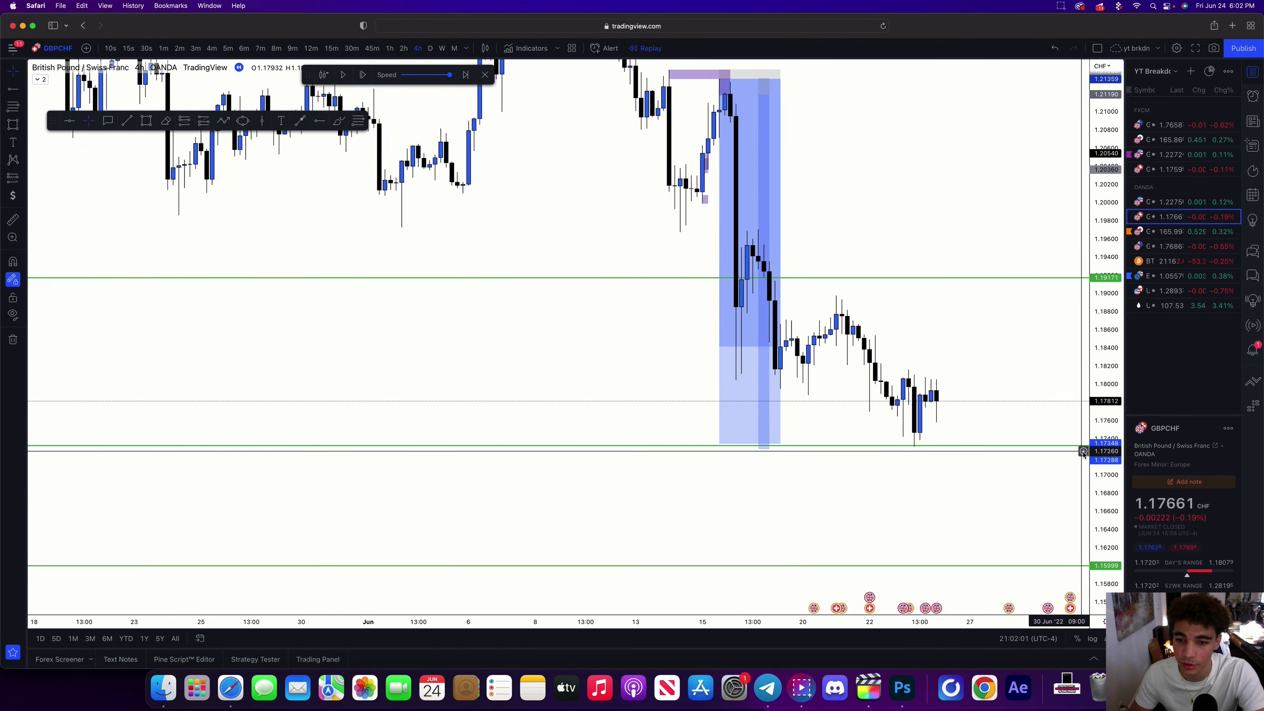
left_click_drag(932, 508, 866, 388)
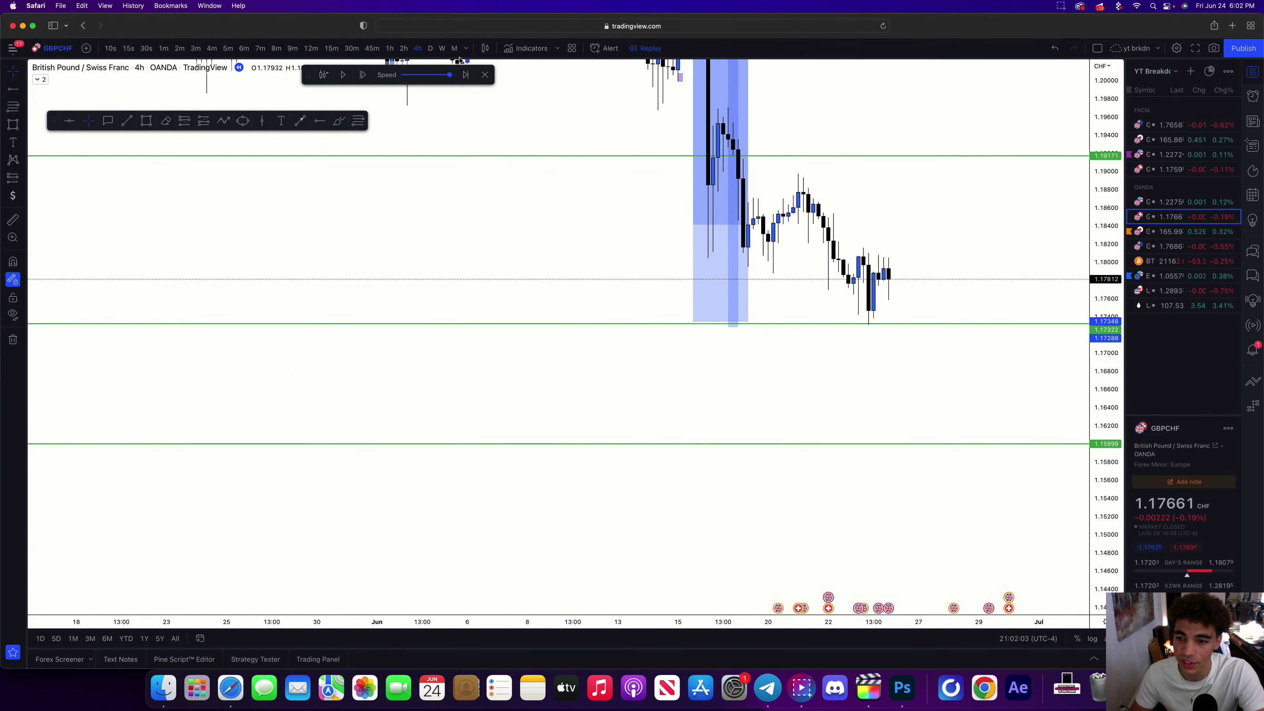
left_click(431, 48)
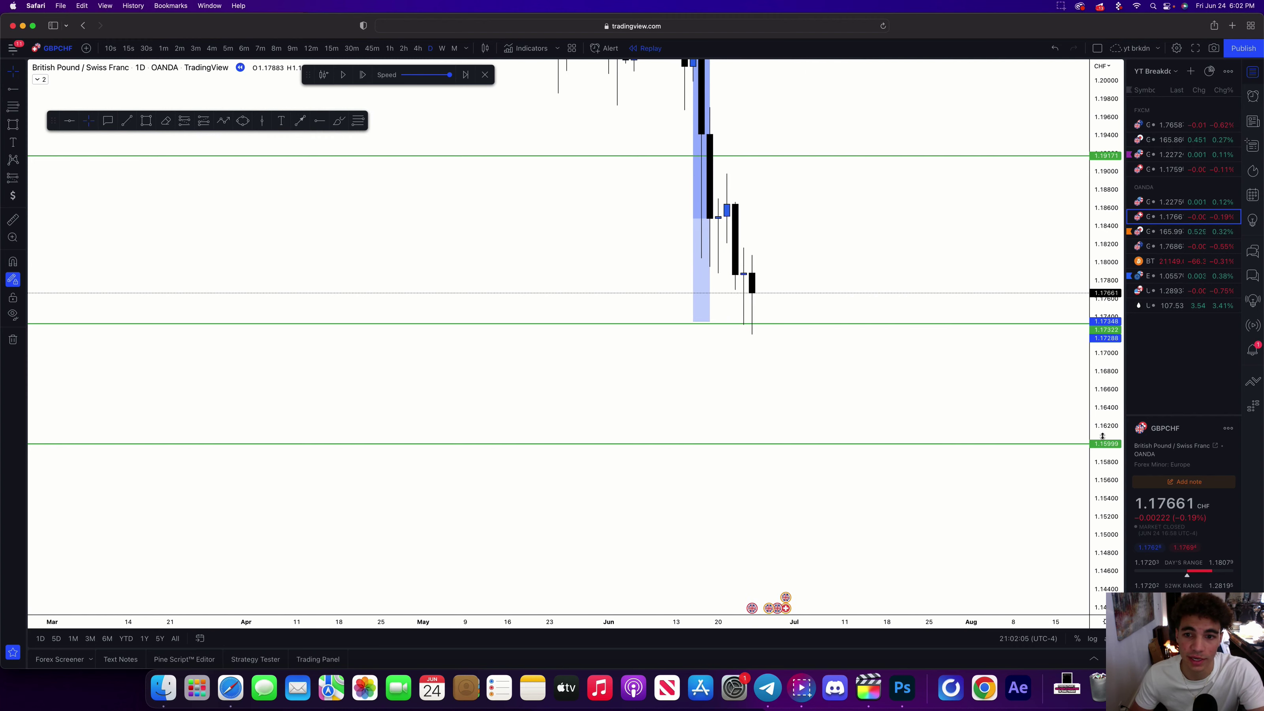
left_click(364, 76)
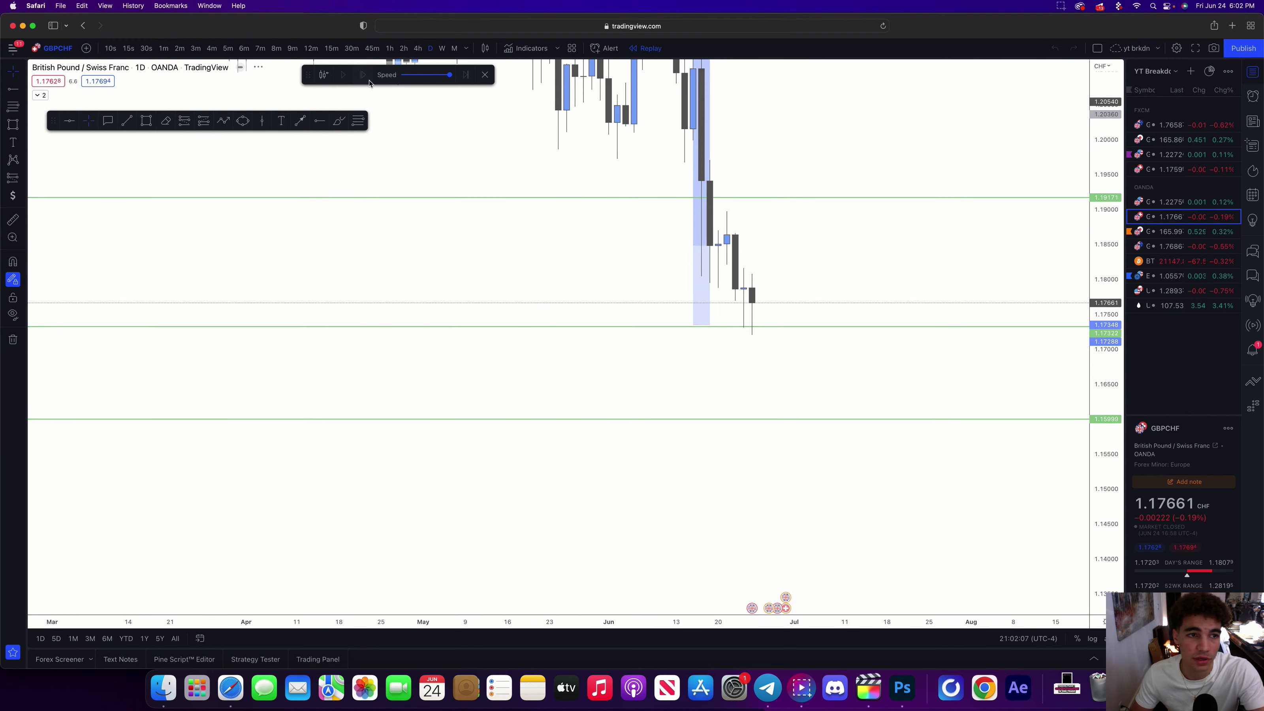
Switch to the 15-minute timeframe and review the whole price move from 14 to 24 June with the marked positions
left_click_drag(1067, 272, 919, 369)
scroll(921, 366, "up", 1)
left_click_drag(951, 231, 1013, 322)
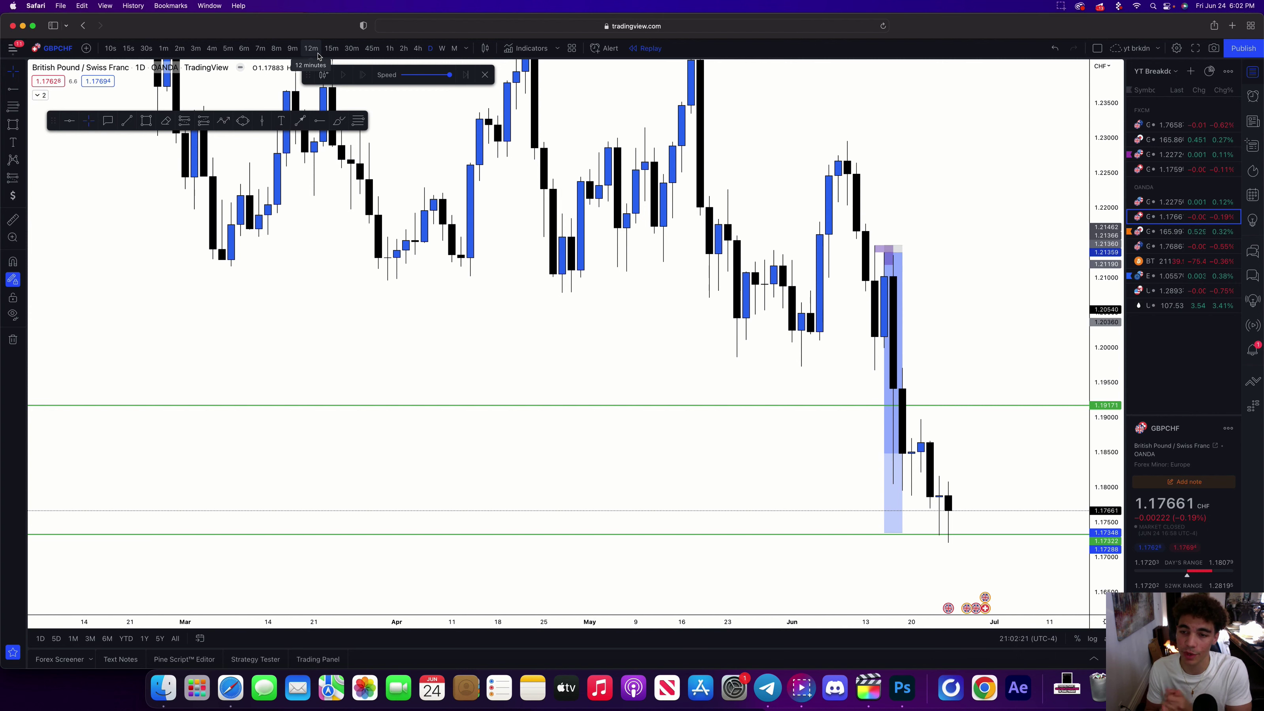
left_click(332, 48)
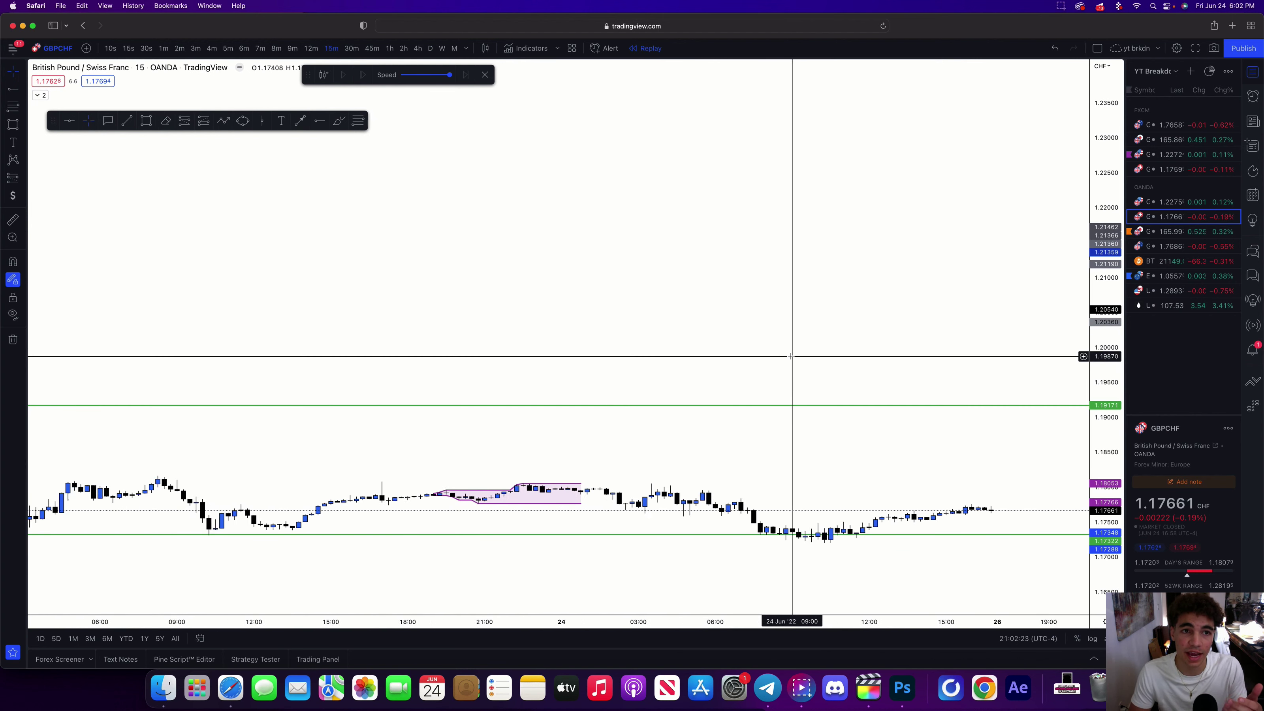
scroll(792, 350, "down", 5)
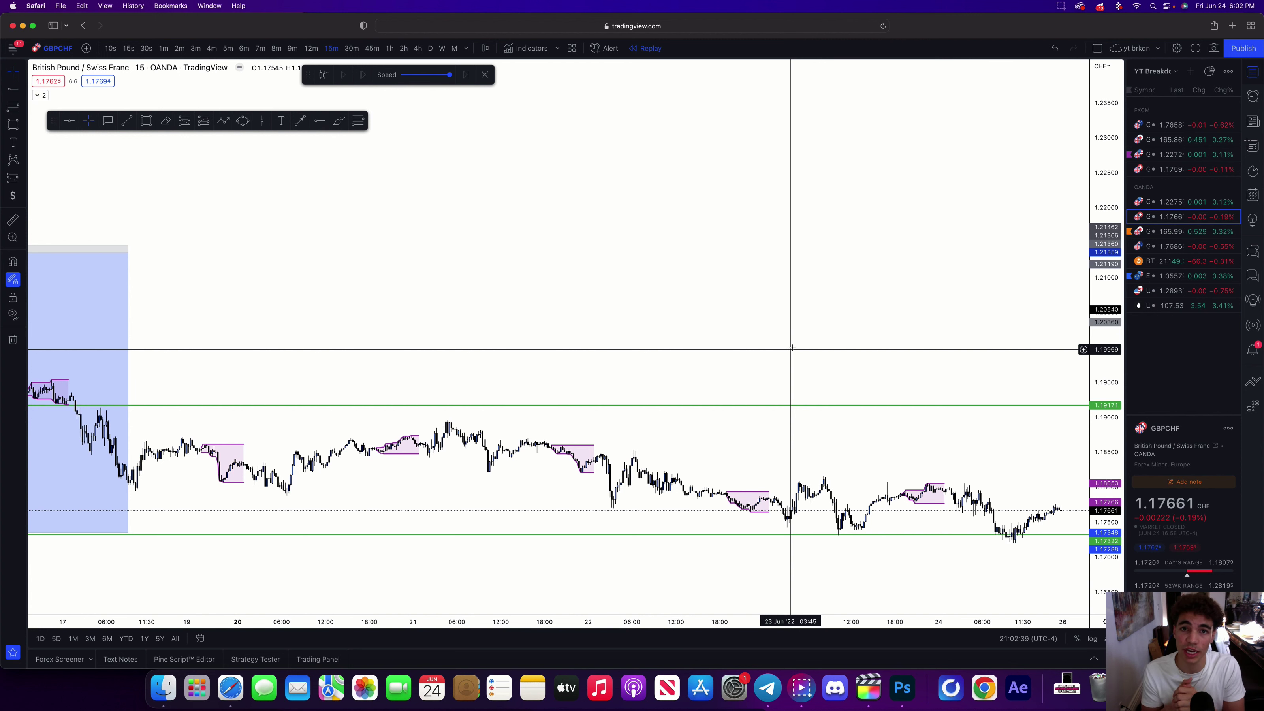
scroll(598, 316, "down", 5)
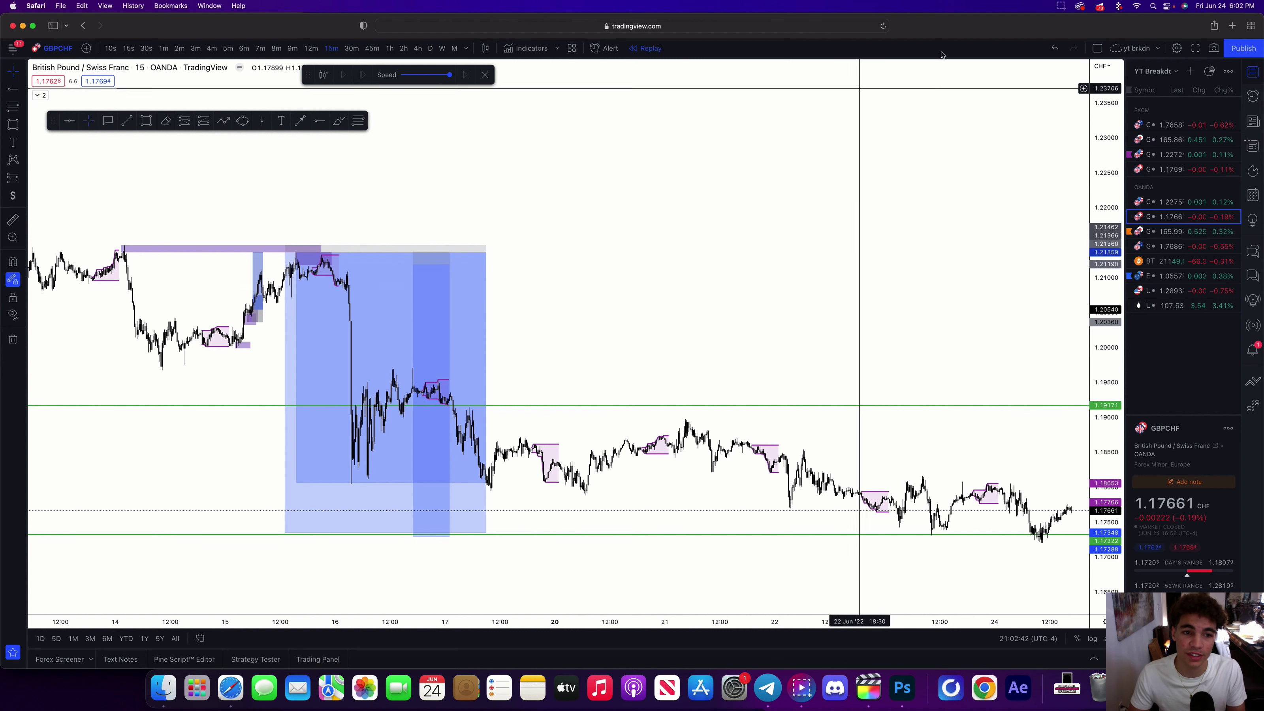
left_click(1061, 7)
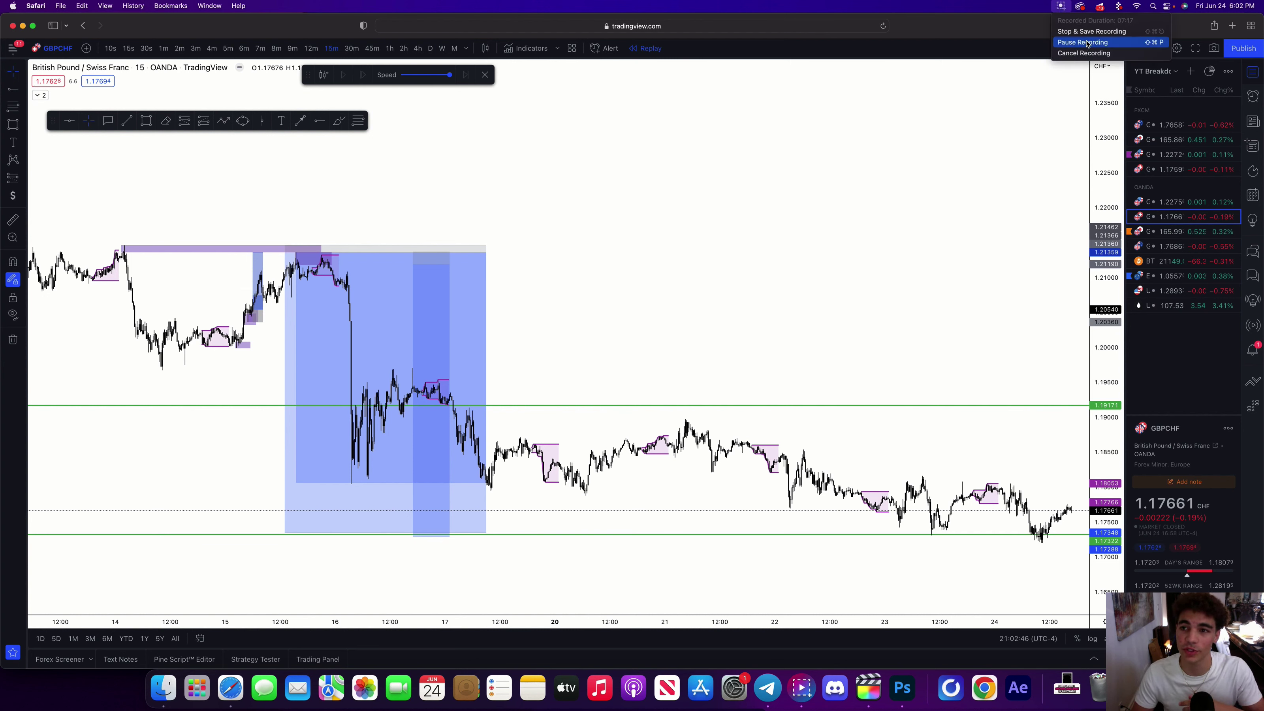